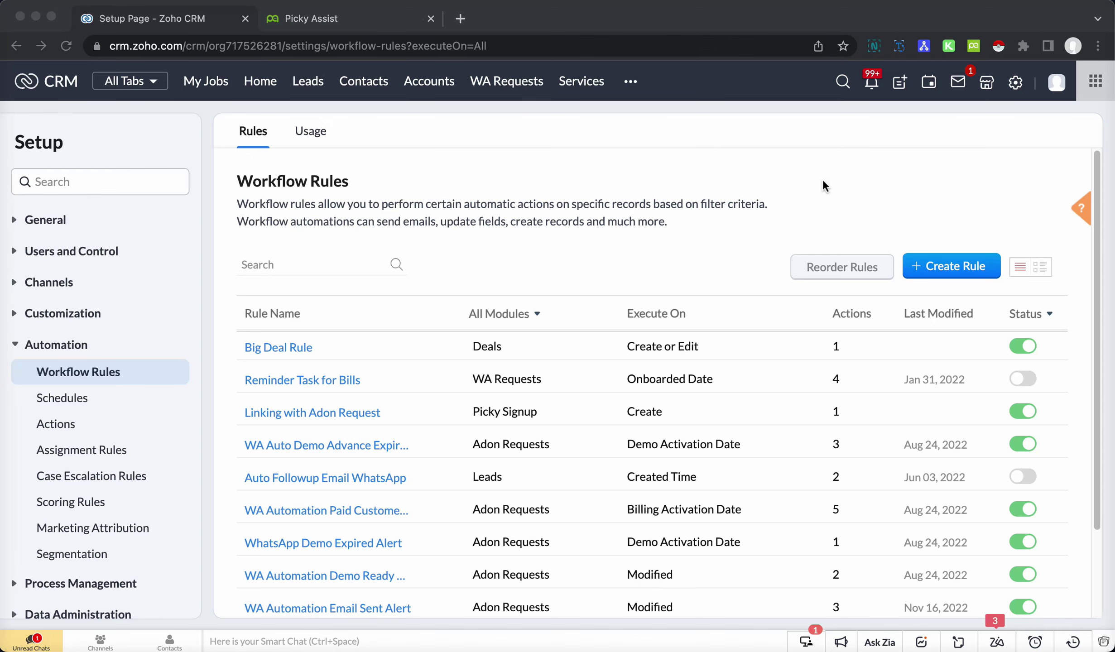
- Create a new Picky Assist connector named 'Zoho CRM' under Automation > Connectors
left_click(317, 18)
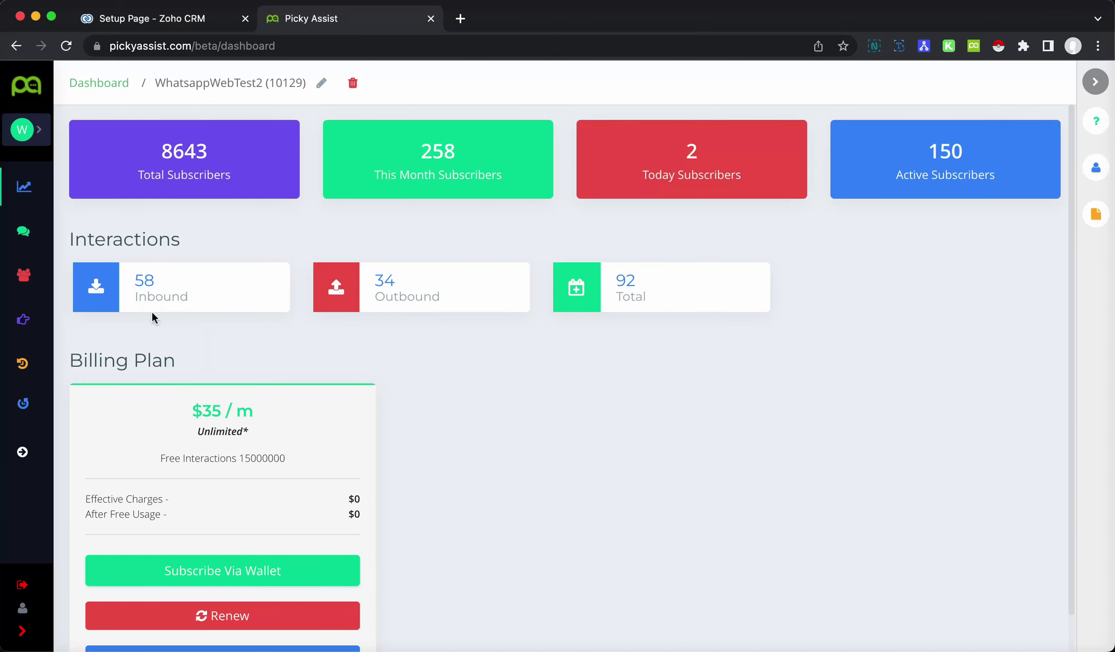
left_click(51, 446)
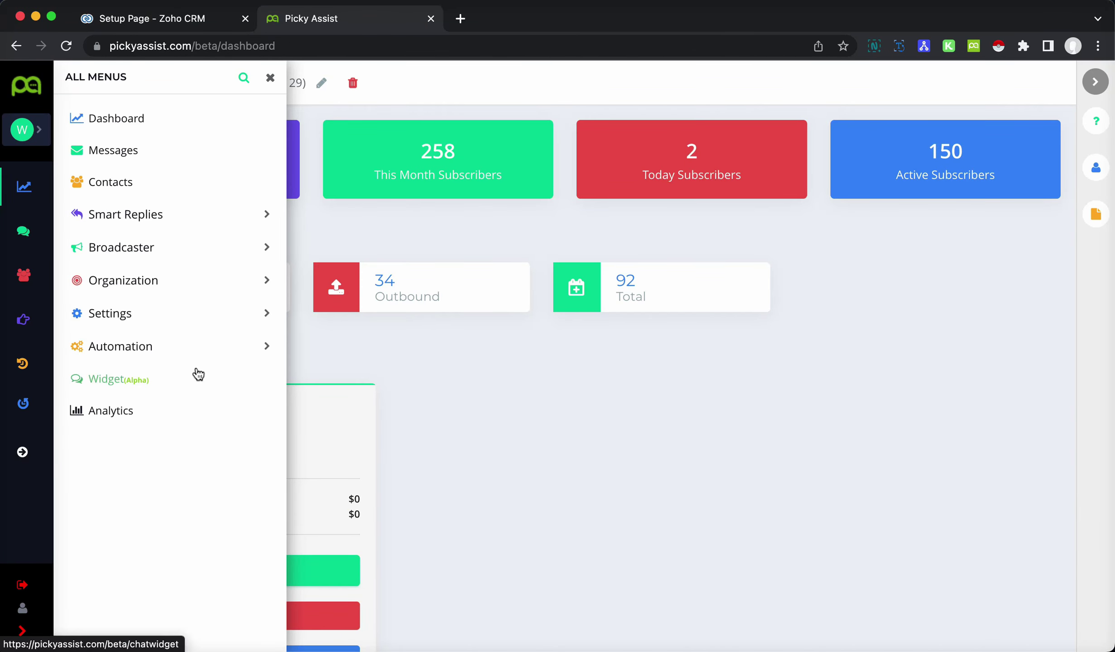
left_click(197, 351)
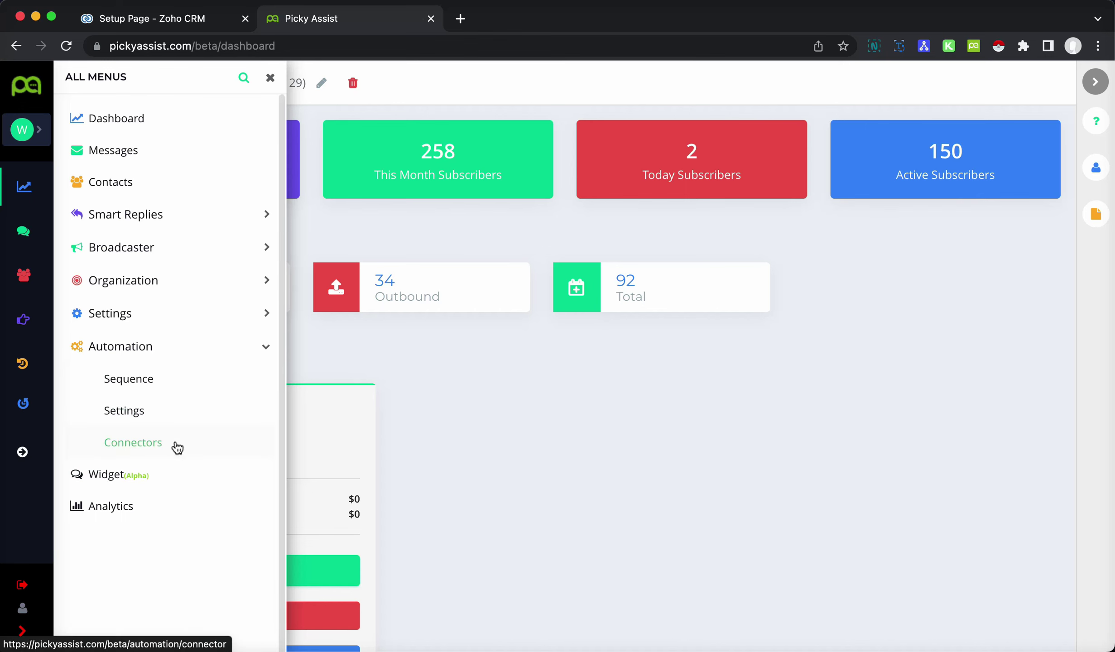
left_click(177, 447)
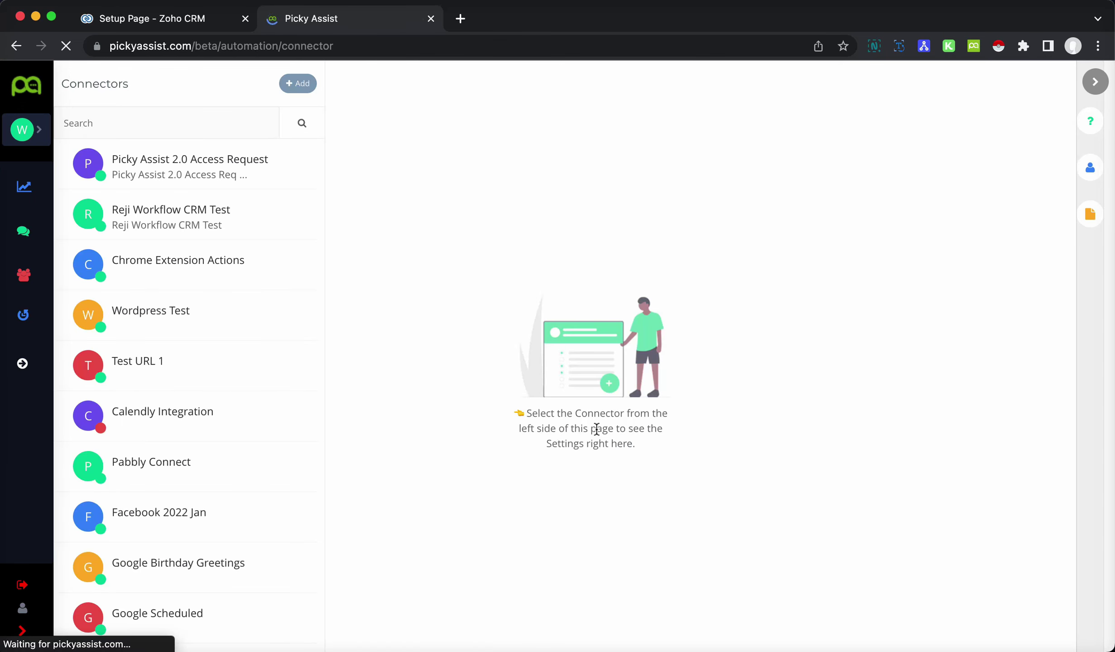
left_click(298, 84)
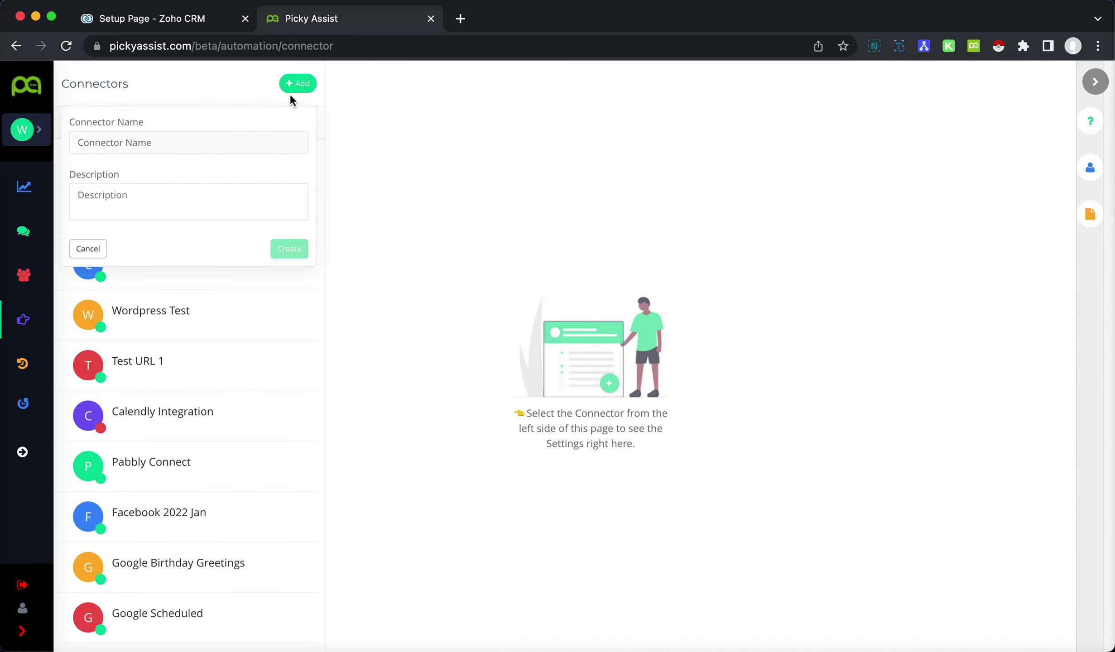
left_click(196, 144)
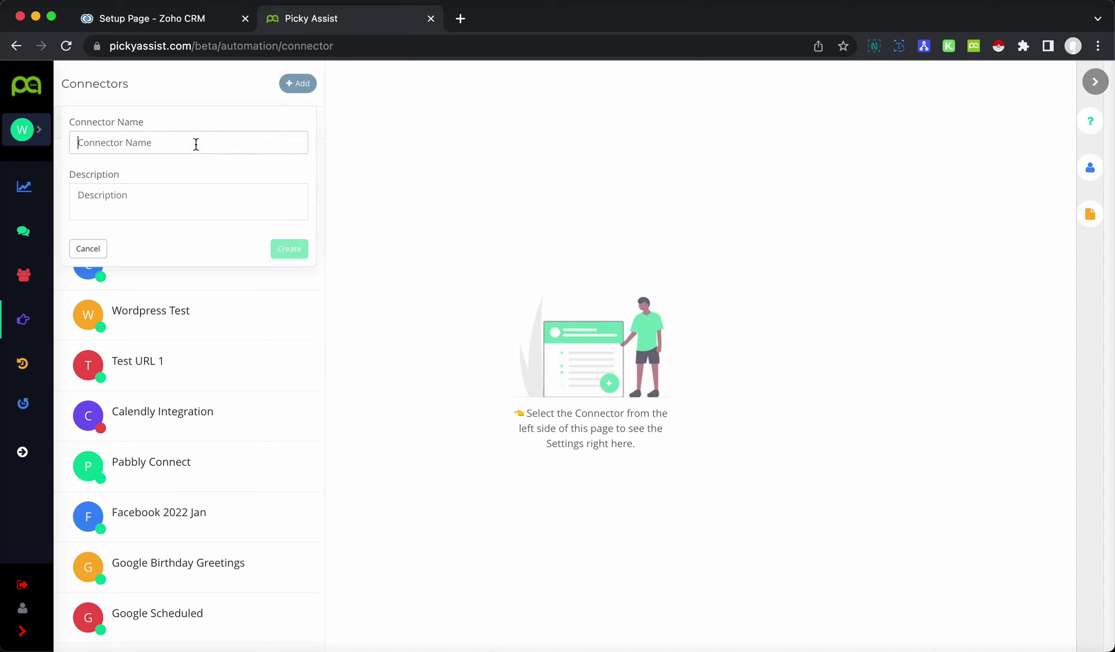
type("Zoho CRM")
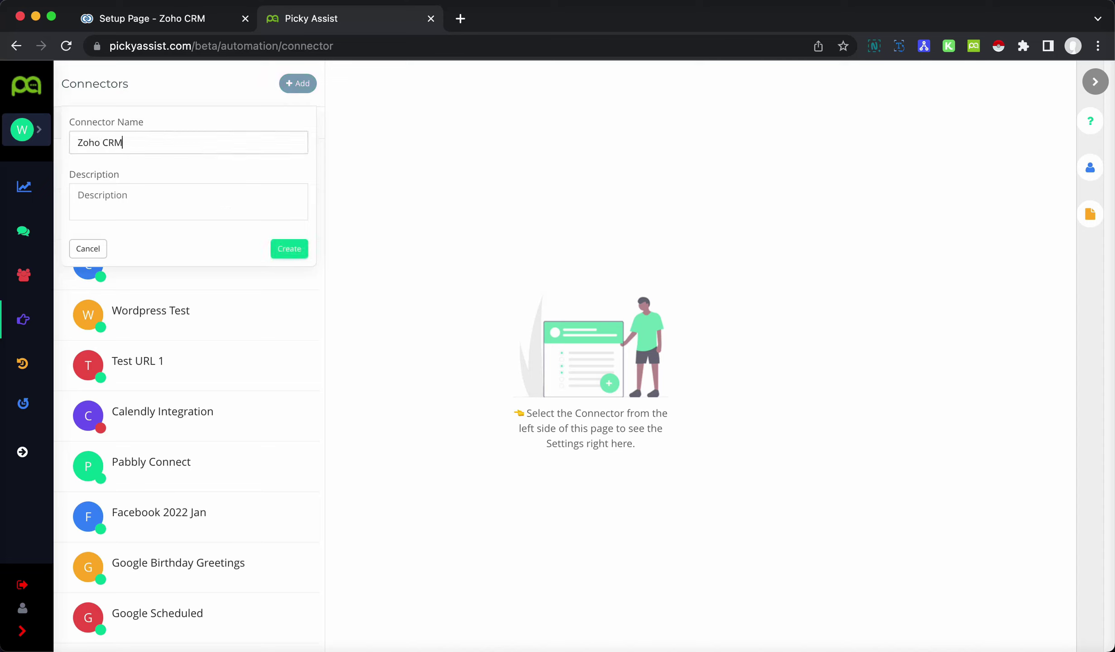
left_click(294, 250)
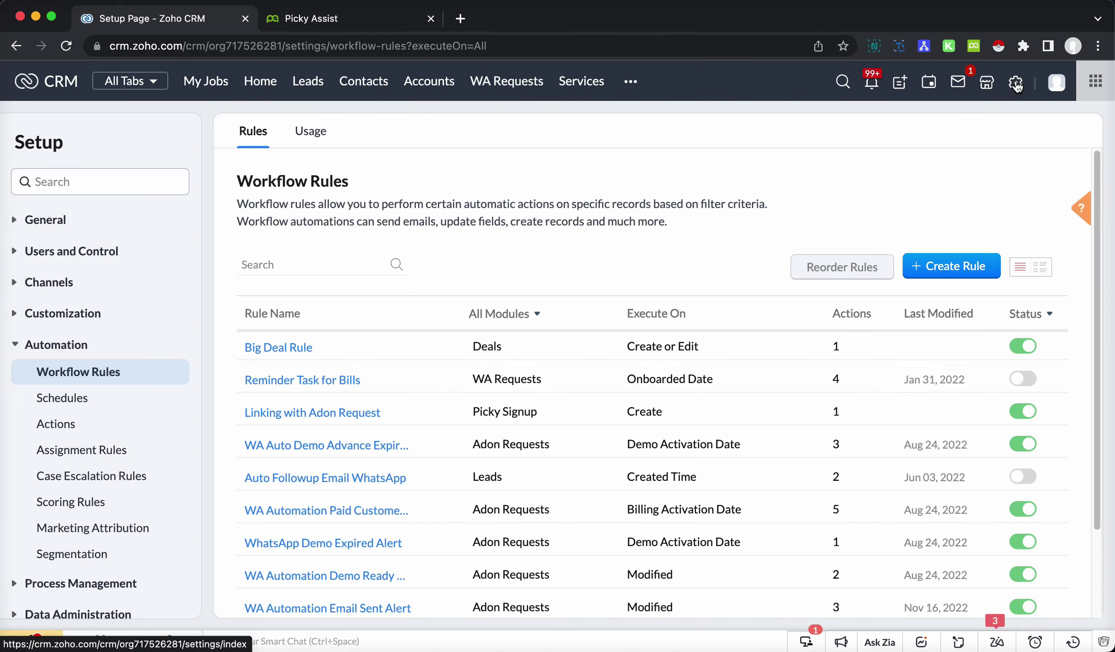
- Create a Zoho CRM workflow rule for the Leads module named 'Welcome Message'
left_click(1015, 84)
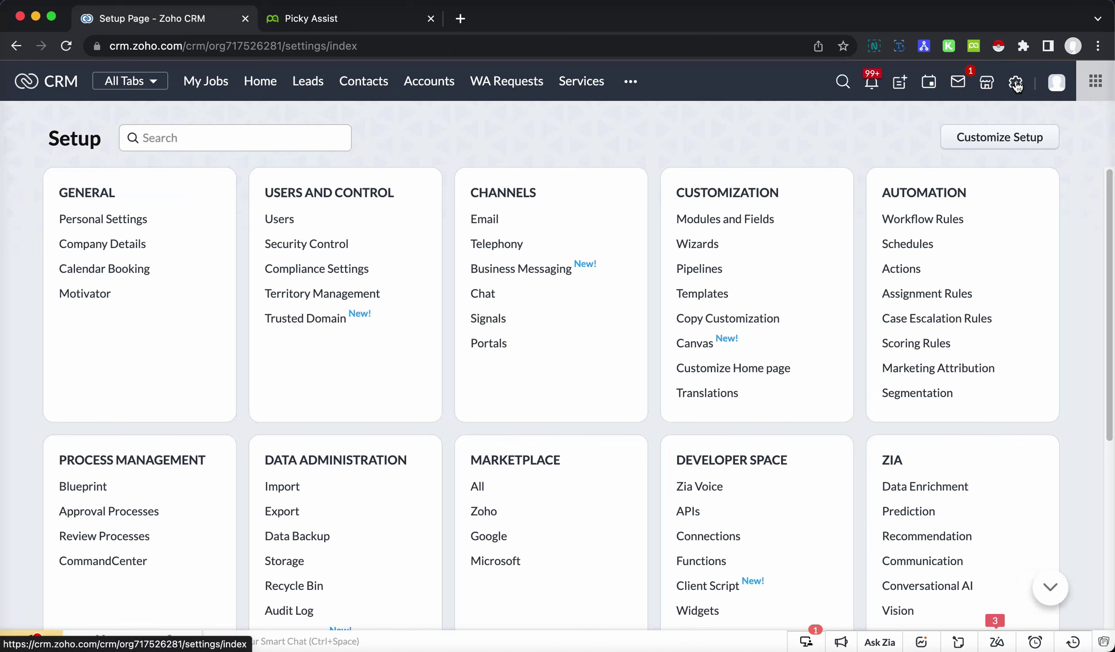
left_click(933, 219)
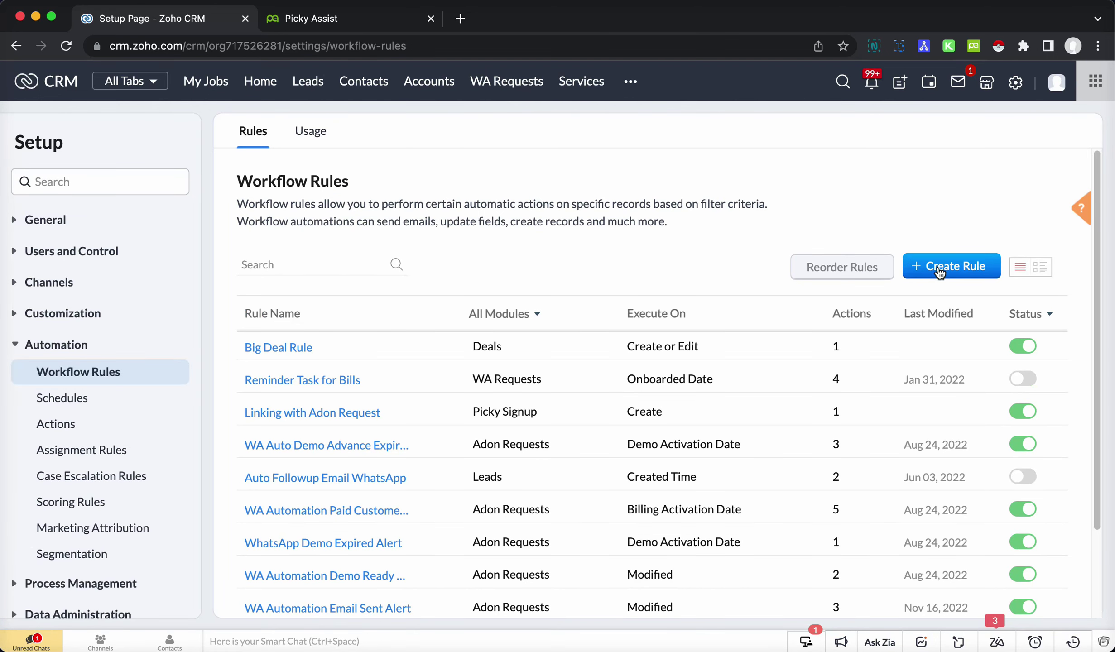
left_click(965, 270)
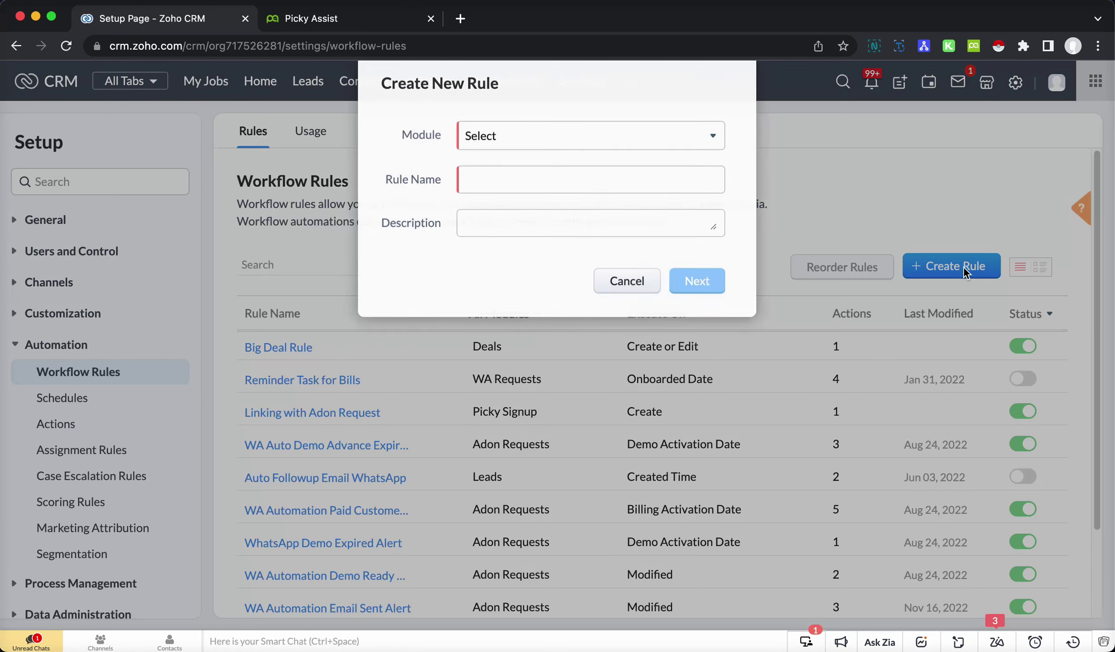
left_click(571, 151)
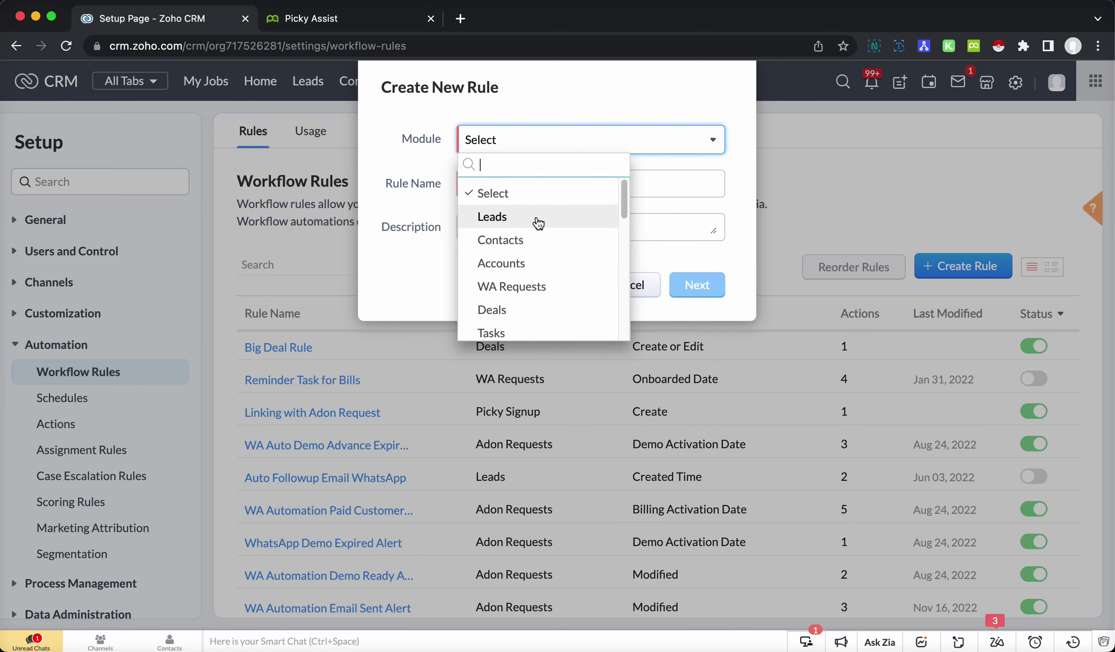
left_click(528, 222)
left_click(536, 182)
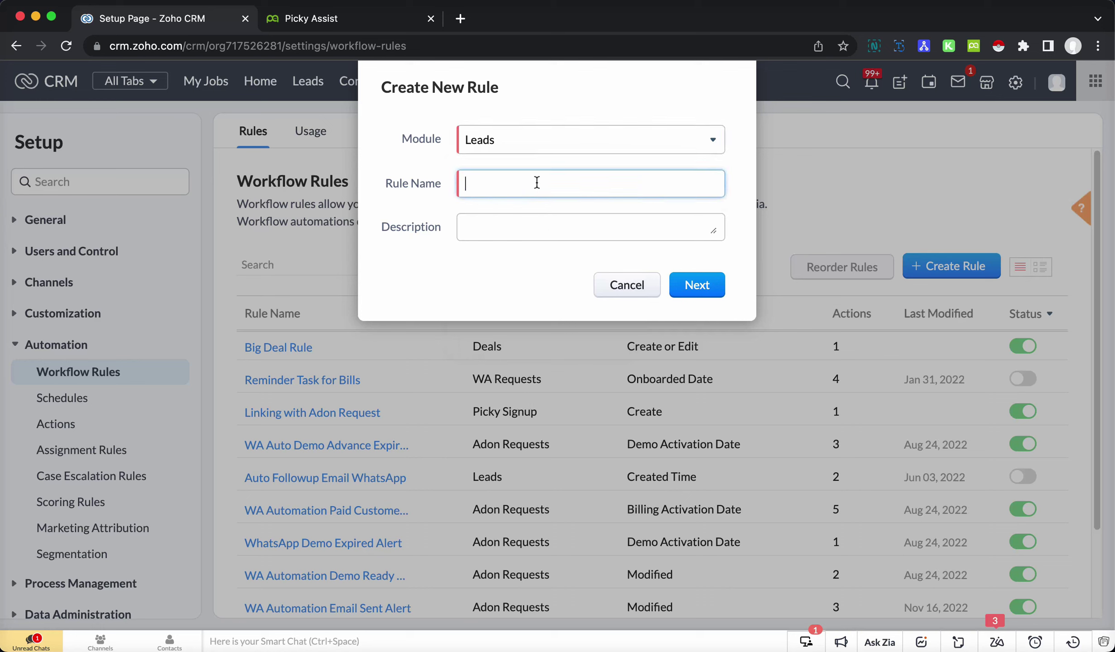
type("Wel")
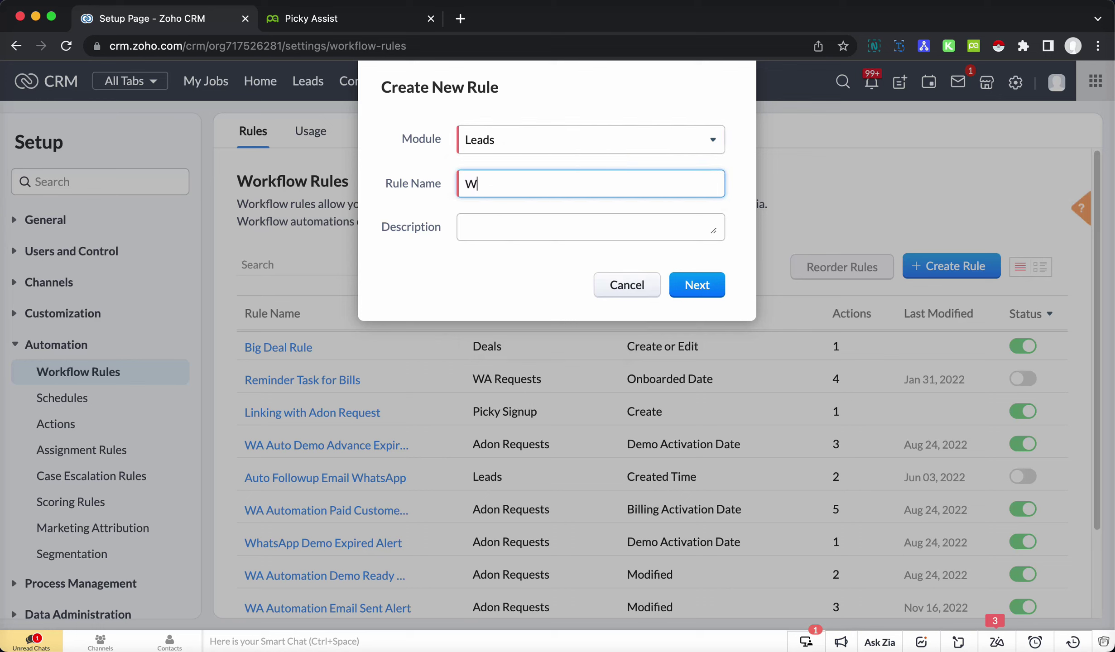
type("come Message")
left_click(686, 281)
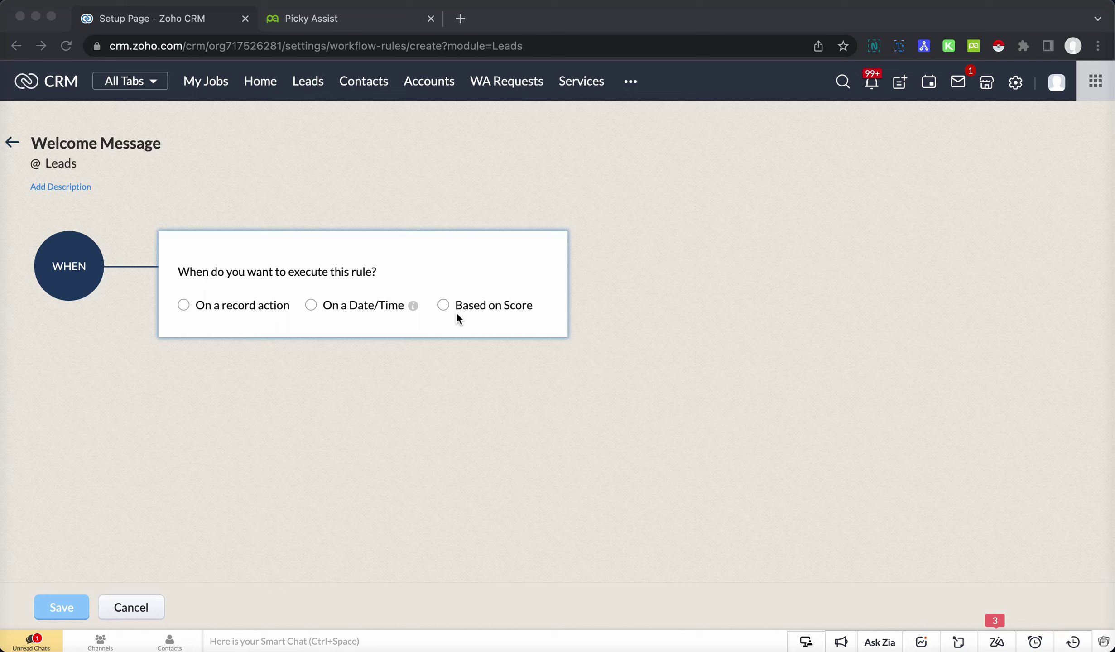
- Trigger the rule on lead creation, with the condition Mobile is not empty
left_click(183, 306)
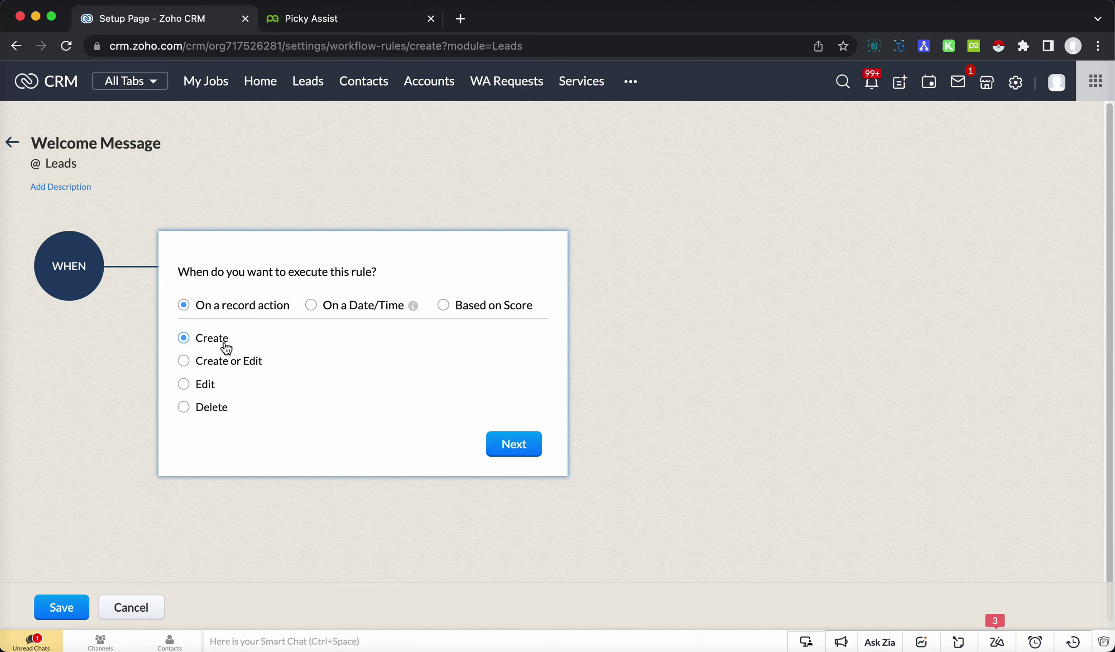
left_click(514, 441)
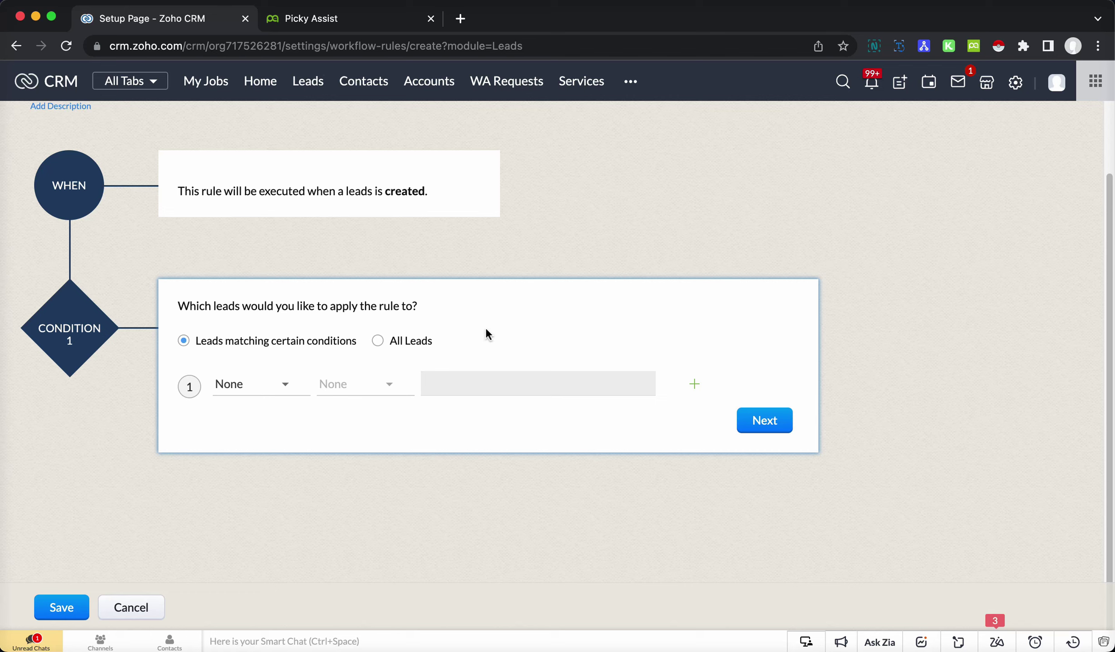
left_click(261, 384)
left_click(245, 453)
left_click(366, 384)
left_click(351, 539)
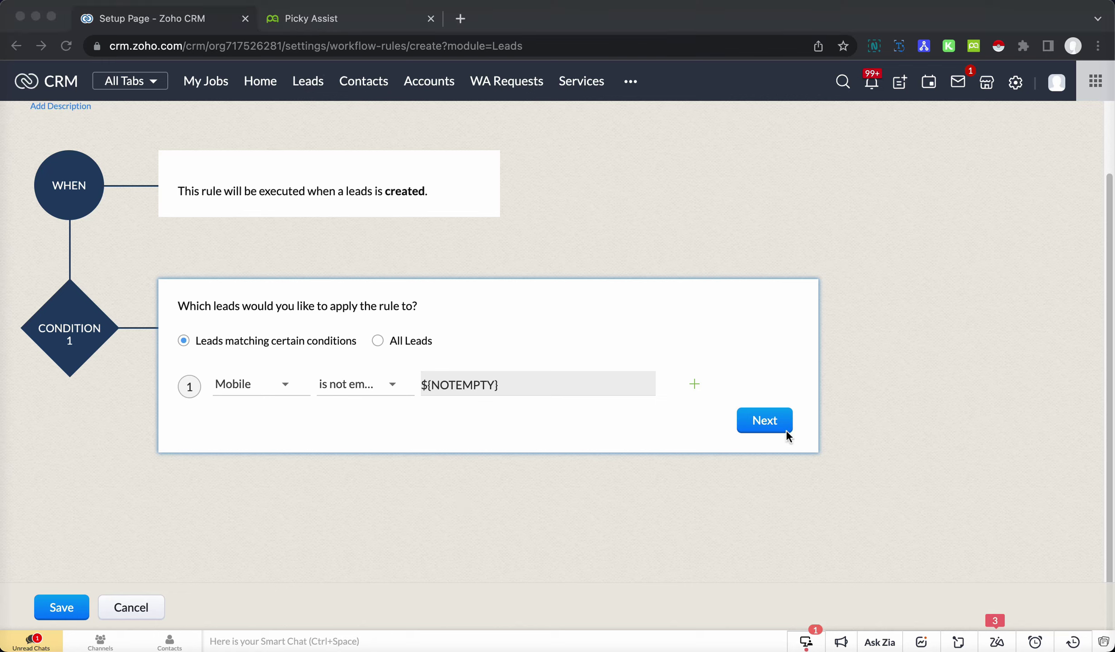
left_click(770, 425)
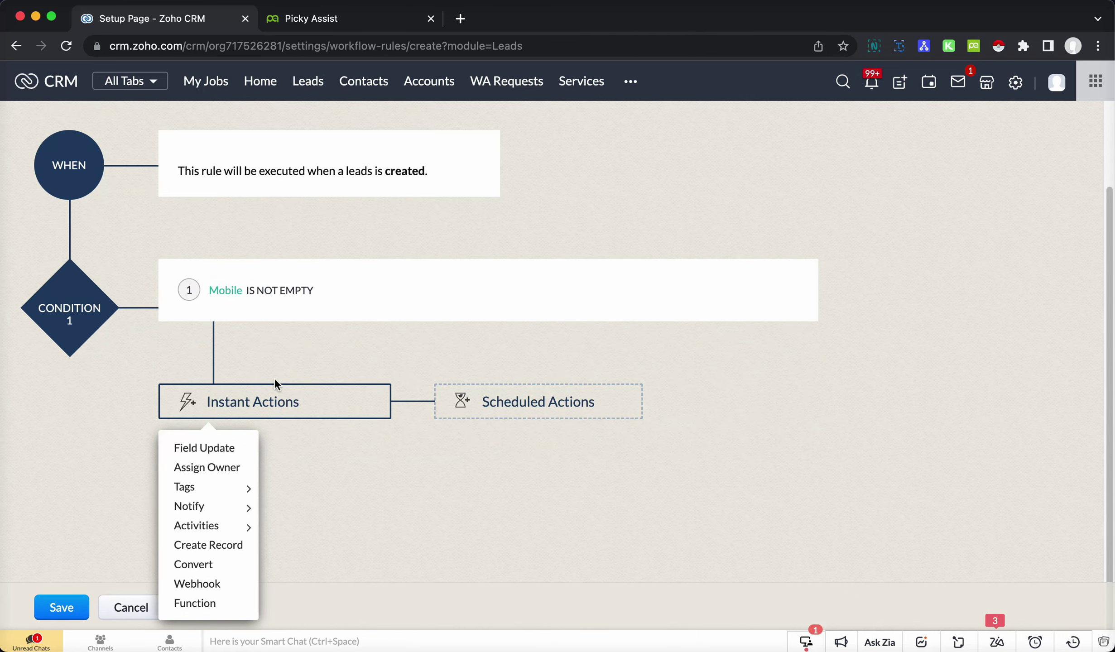
- Add a webhook action named 'Picky Assist Connector' and copy the Zoho CRM connector URL from Picky Assist
left_click(234, 589)
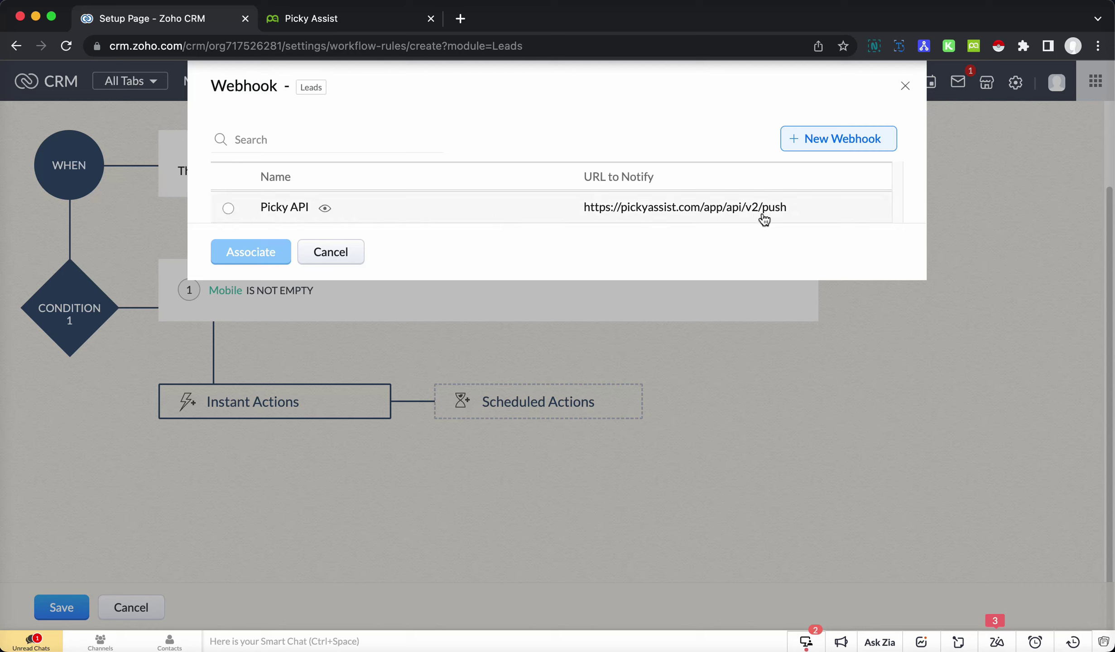
left_click(865, 145)
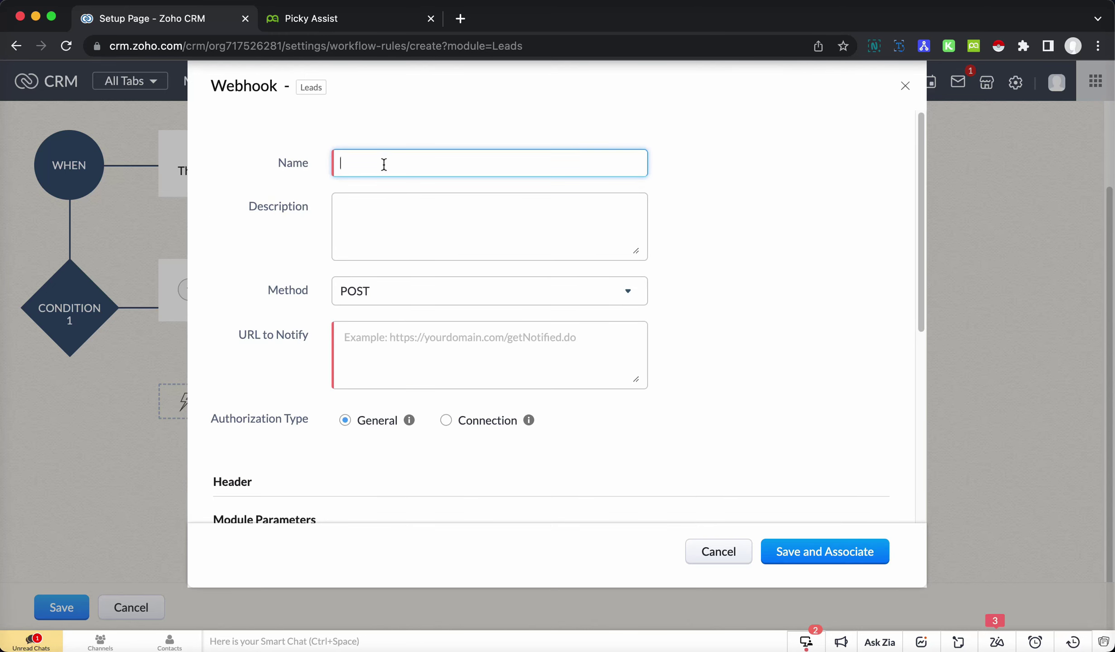
type("Picky Assist Connector")
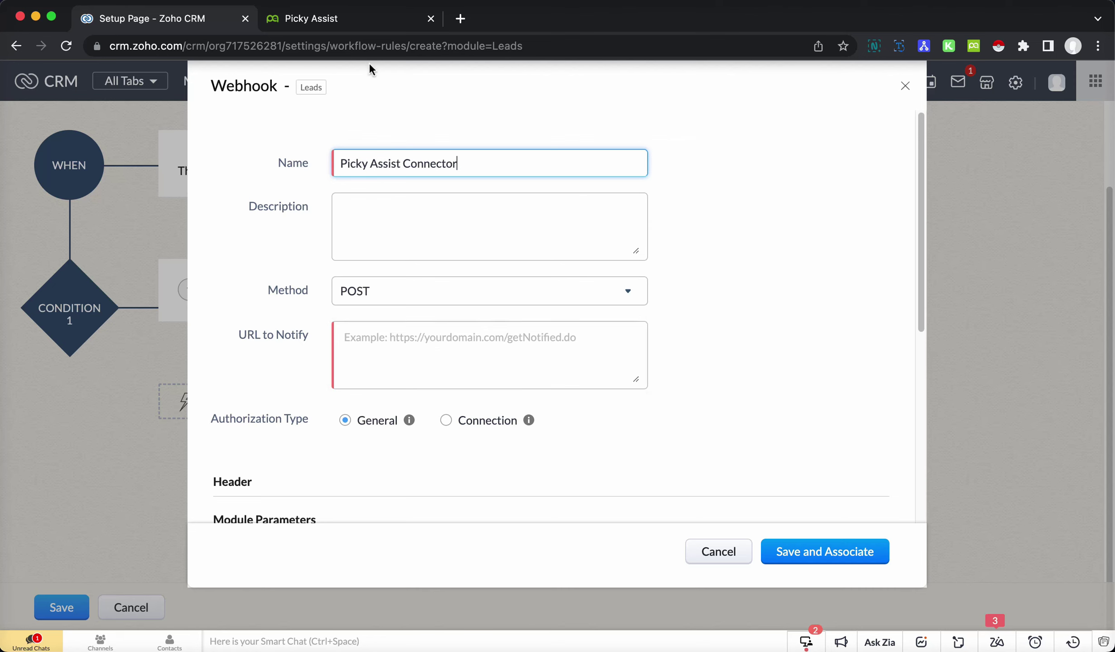
left_click(337, 21)
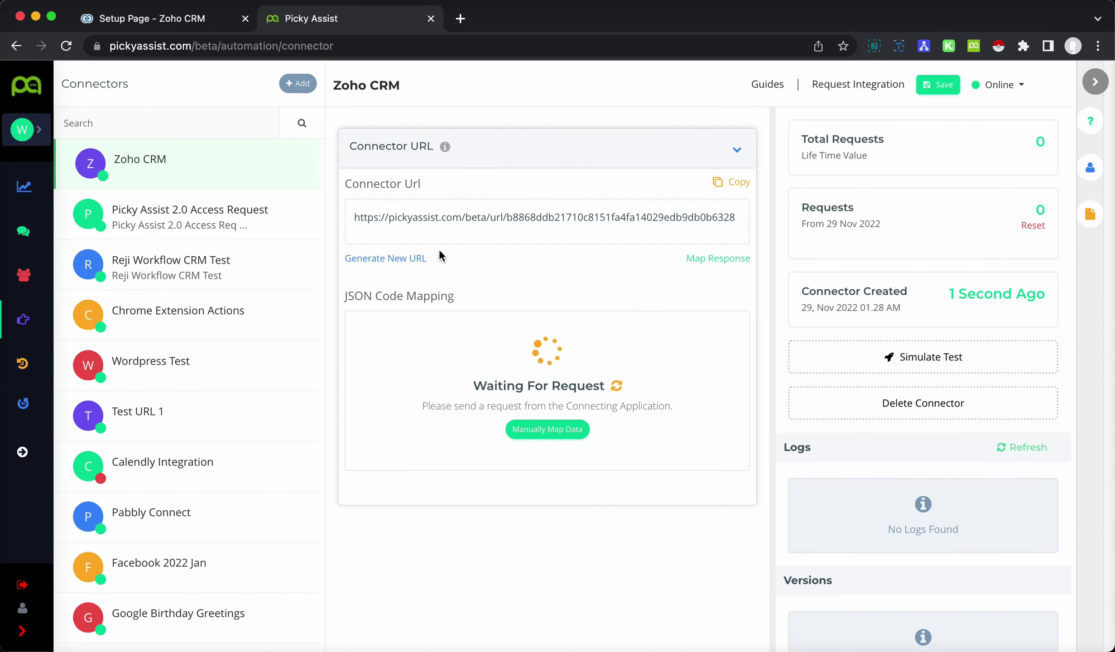
left_click(730, 183)
left_click(180, 20)
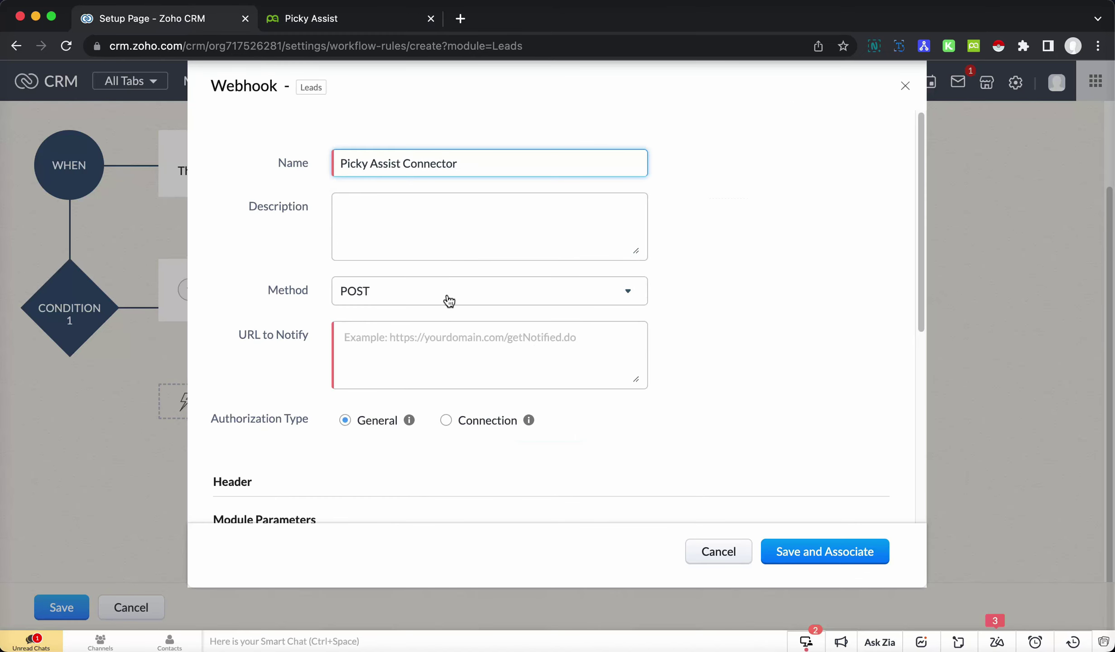
- Paste the Picky Assist connector URL as the webhook's URL to Notify
left_click(435, 347)
key("super+v")
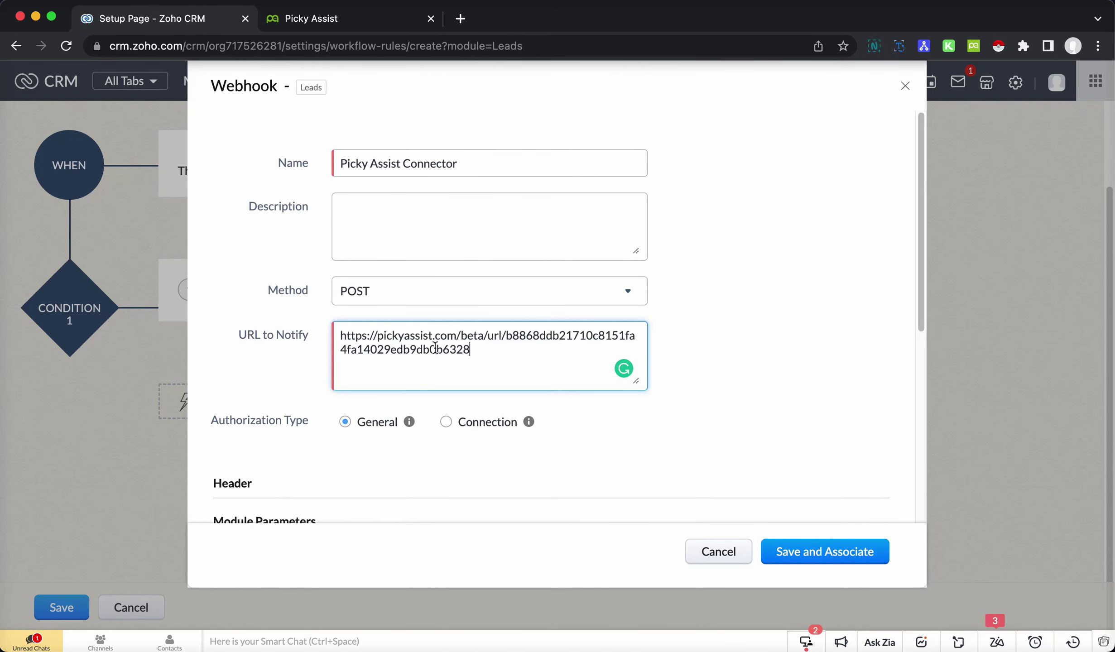
scroll(573, 329, "down", 2)
scroll(573, 329, "down", 8)
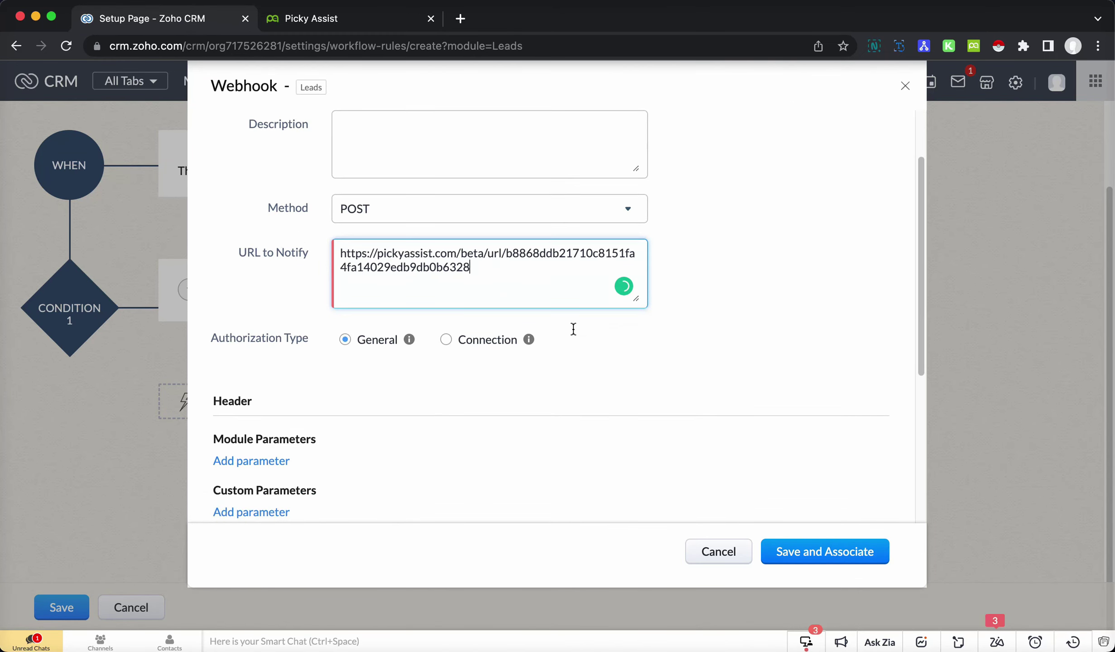
scroll(515, 342, "down", 3)
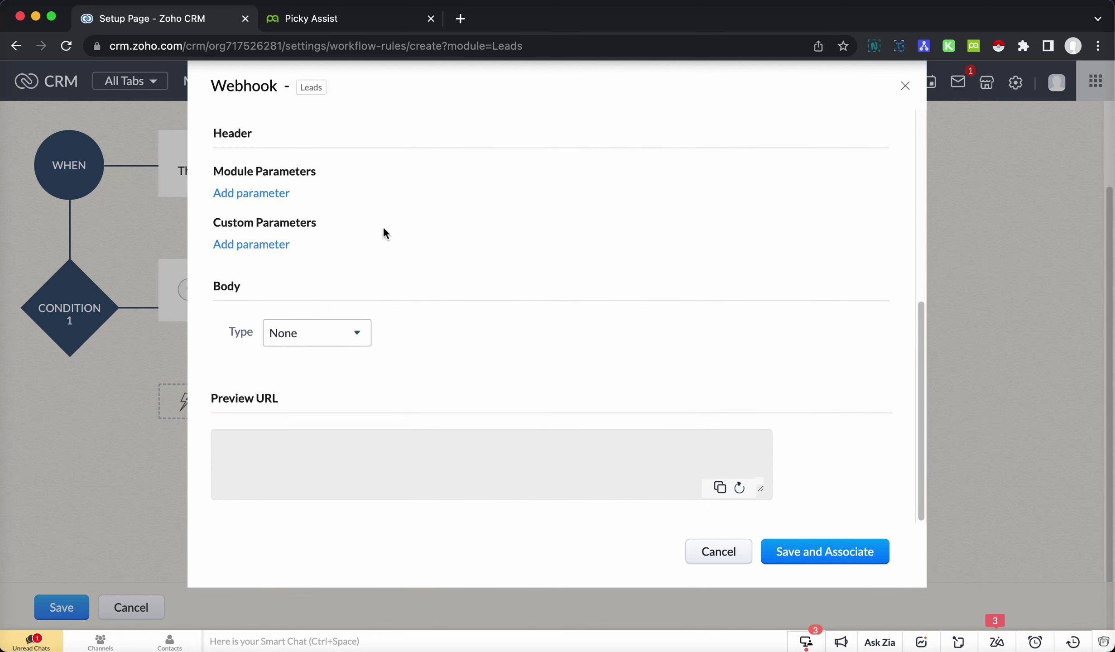
- Set the webhook body type to Form-Data
left_click(326, 340)
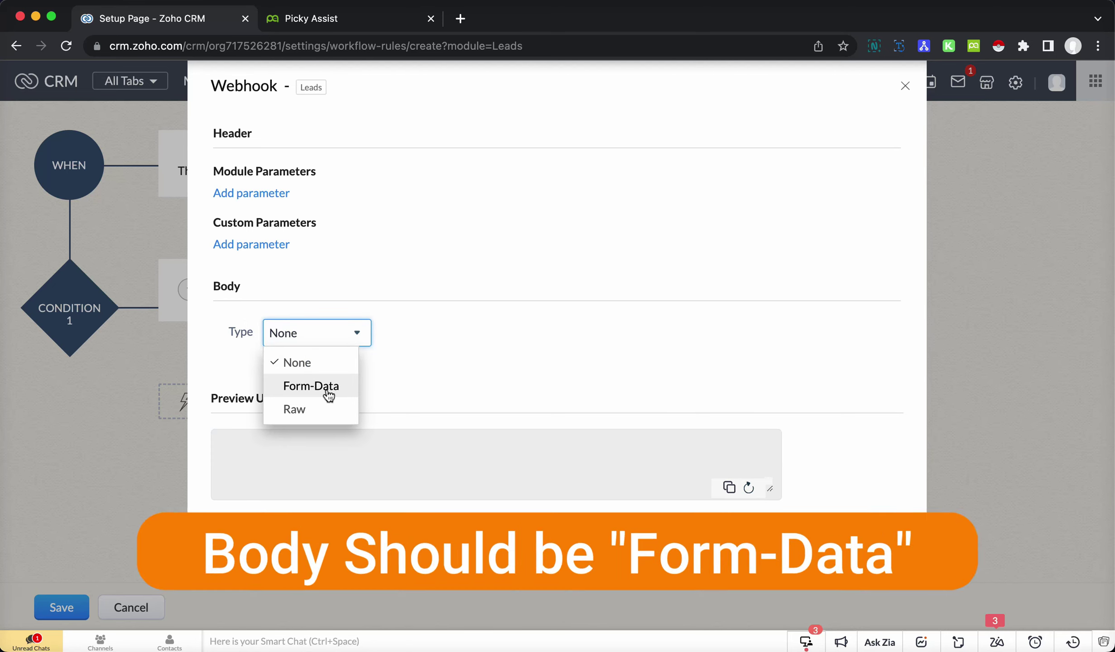
left_click(332, 388)
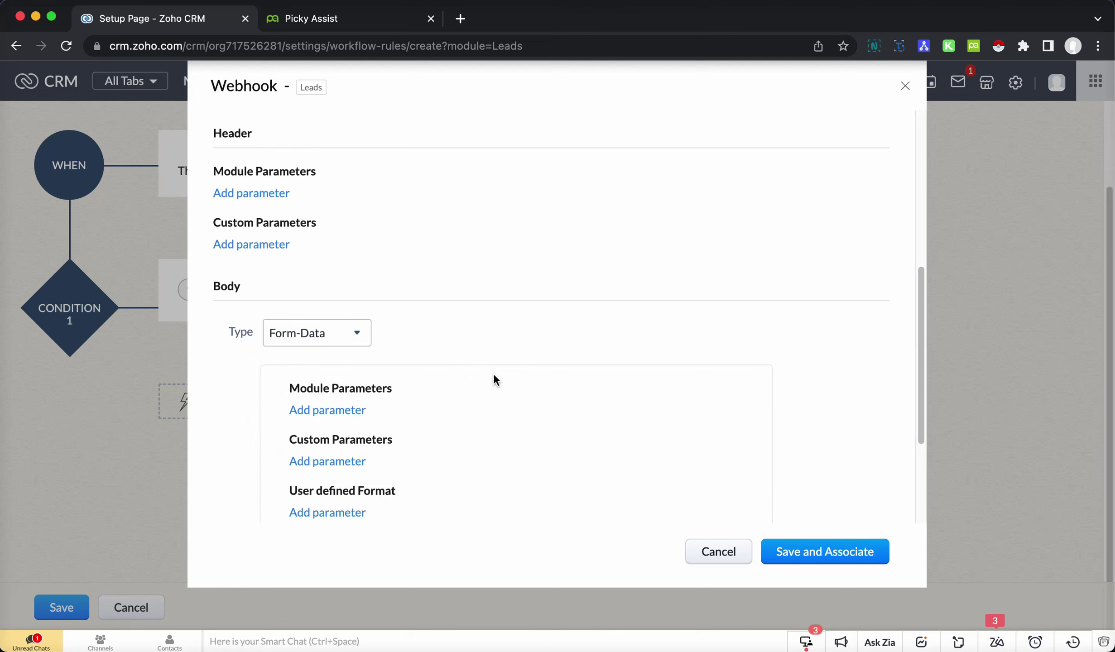
scroll(494, 375, "down", 5)
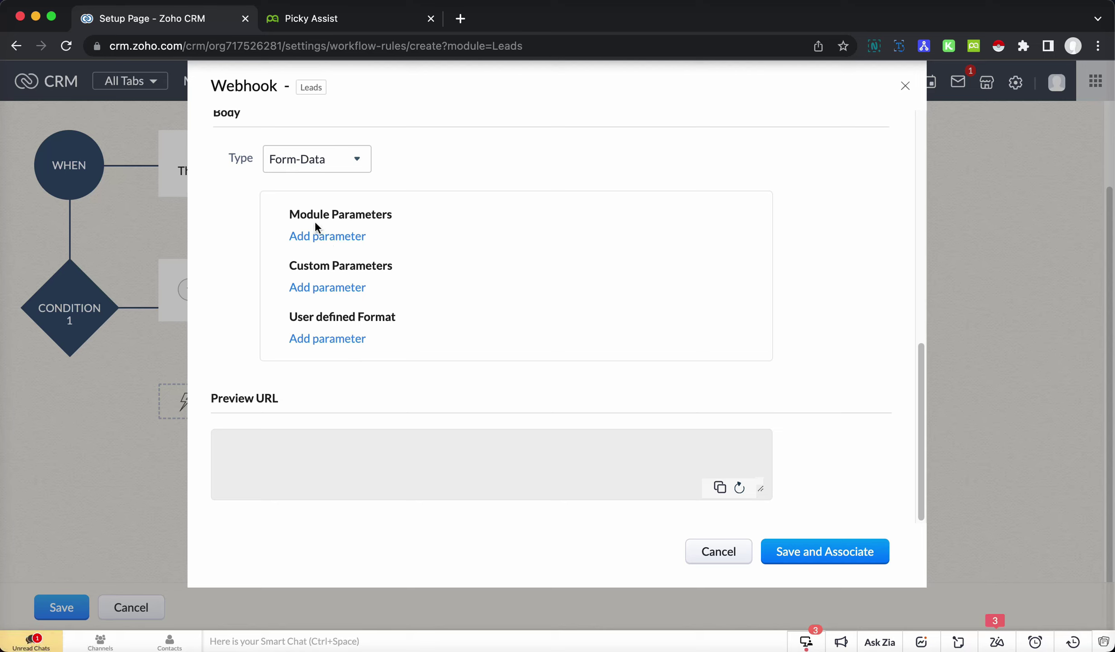
- Add a module parameter 'name' mapped to Leads Name
left_click(344, 238)
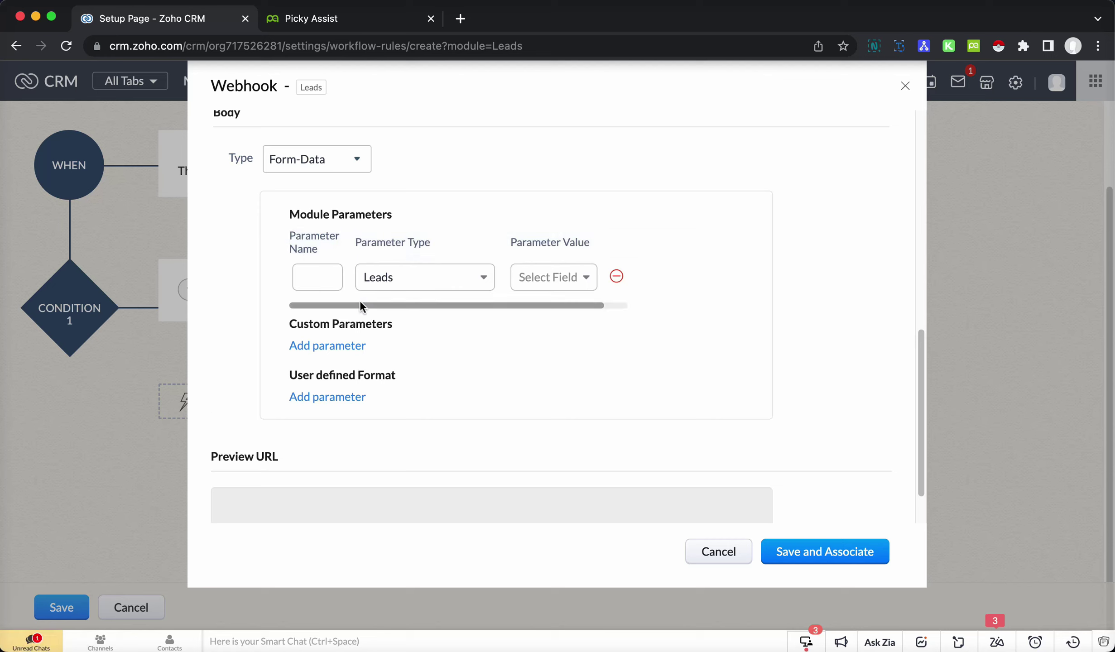
left_click(319, 278)
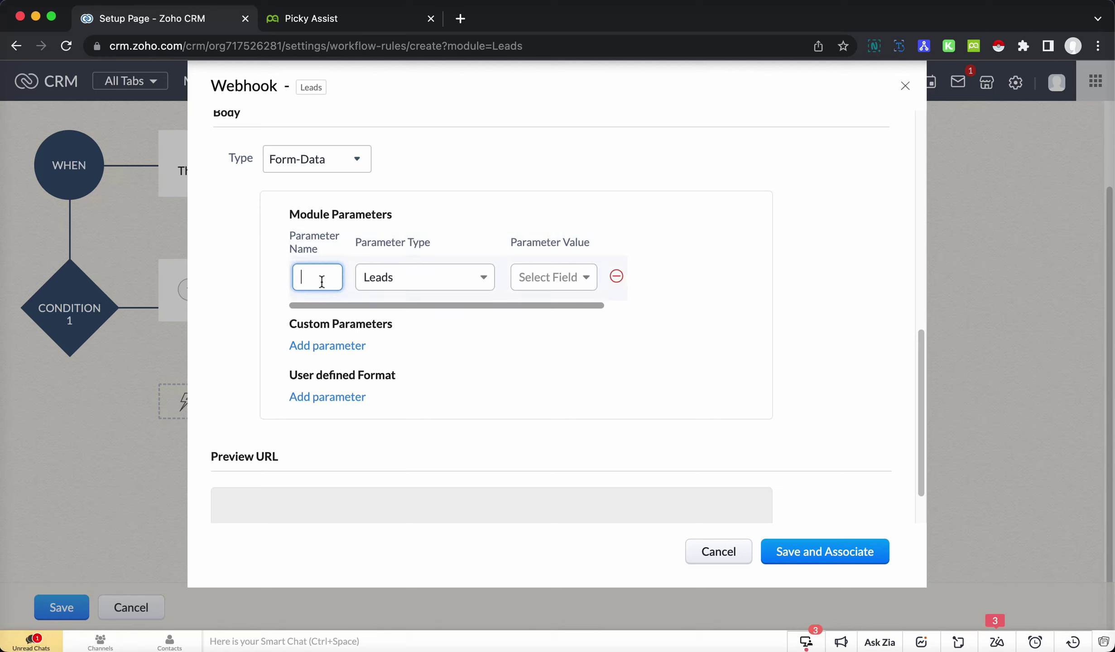
type("name")
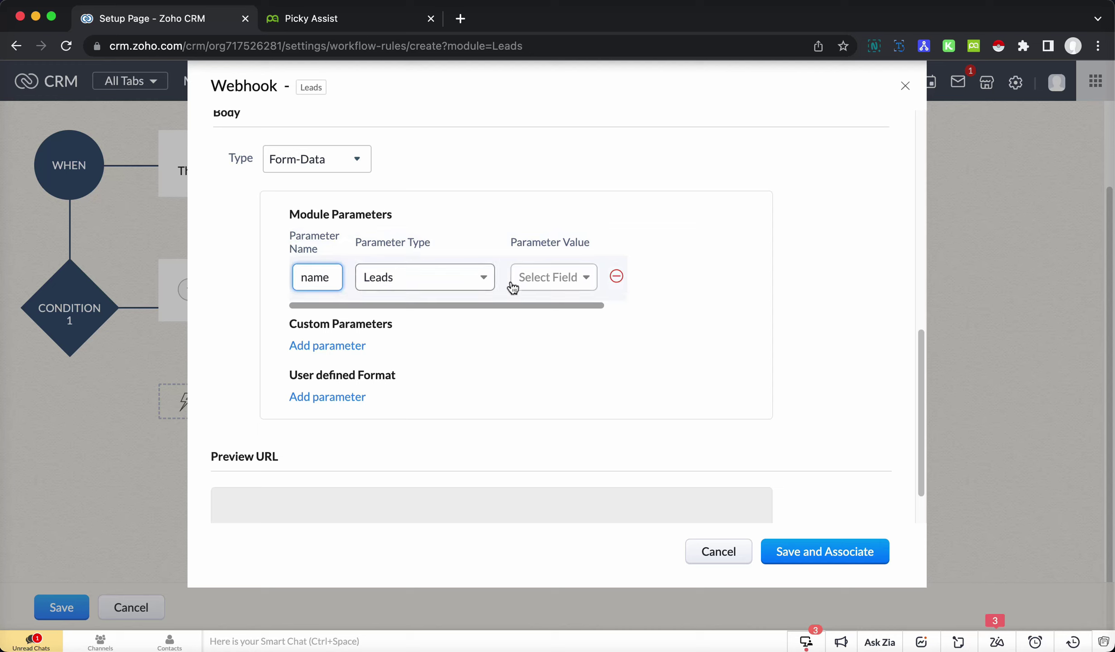
left_click(543, 282)
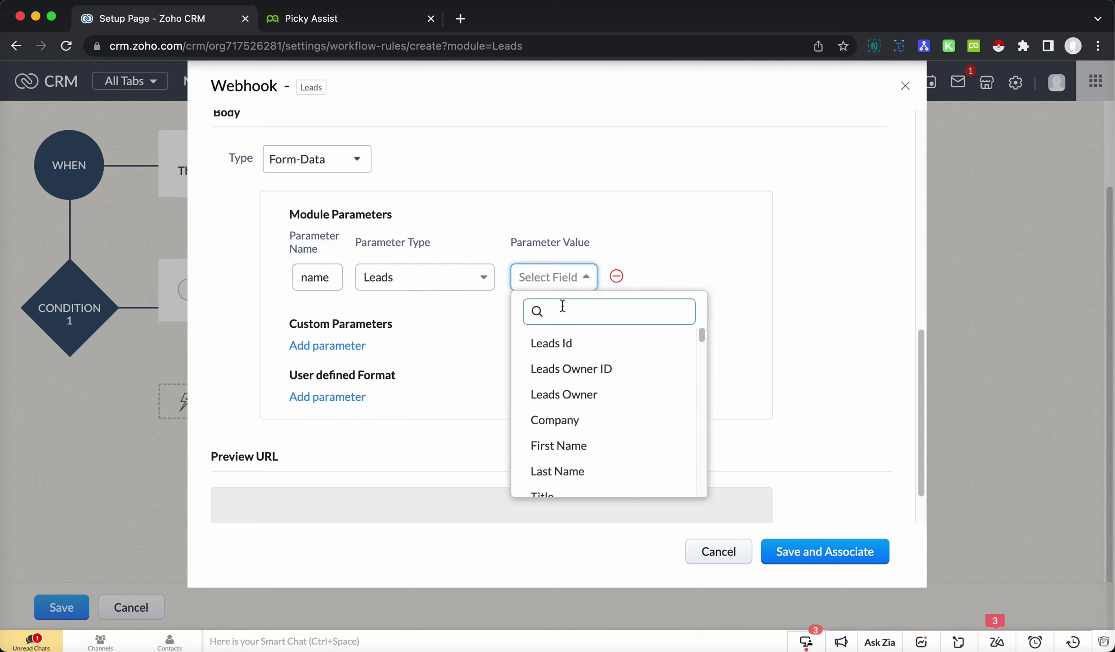
type("name")
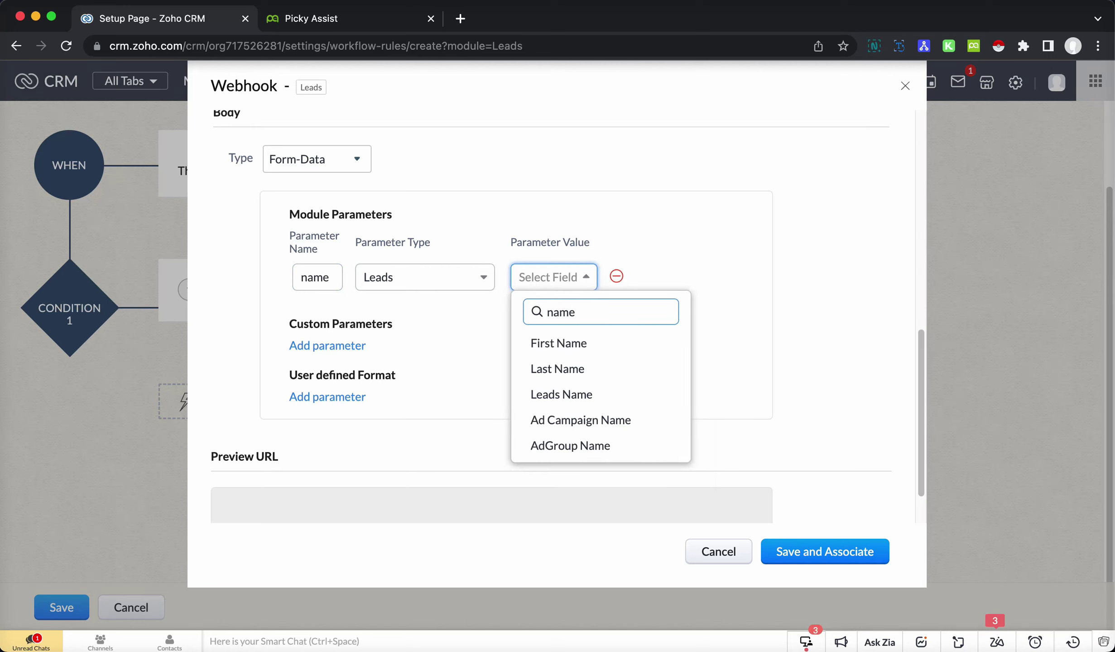
left_click(591, 395)
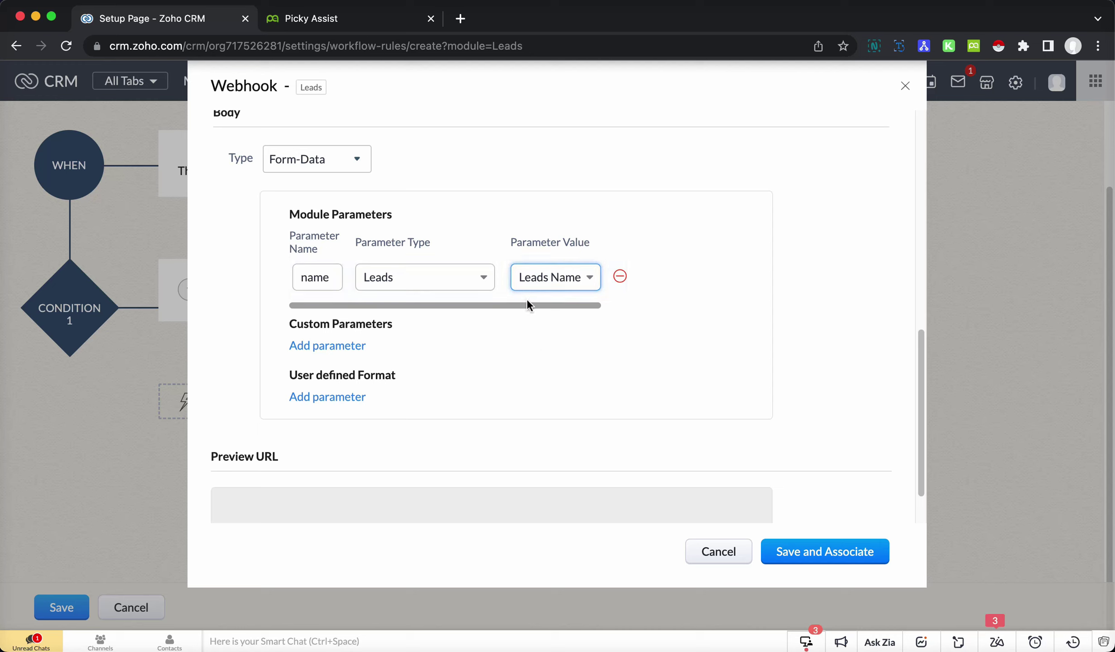
- Add a second parameter 'mobile' mapped to the lead's Mobile field
scroll(550, 306, "right", 2)
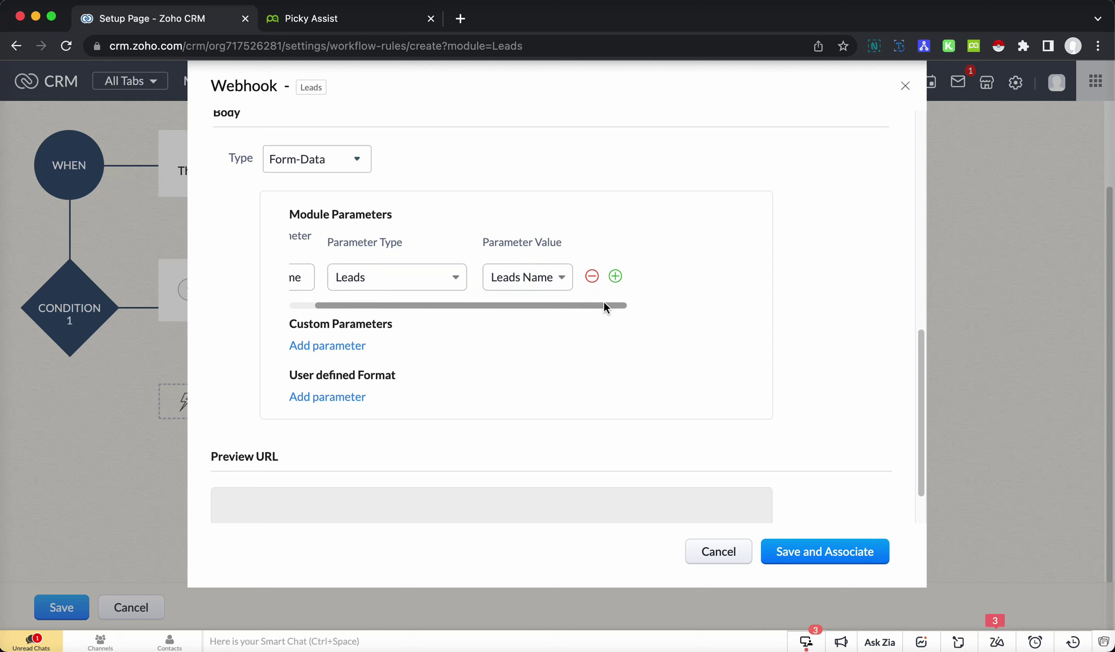
left_click(615, 278)
scroll(533, 356, "left", 2)
left_click(316, 320)
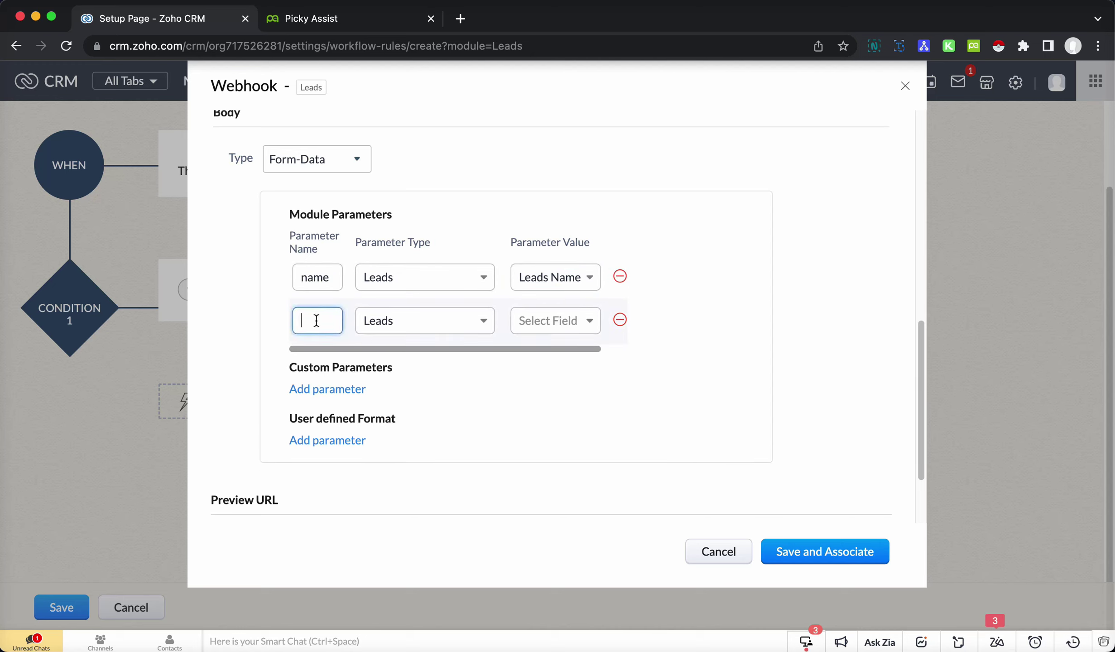
type("mobile")
left_click(580, 325)
type("mob")
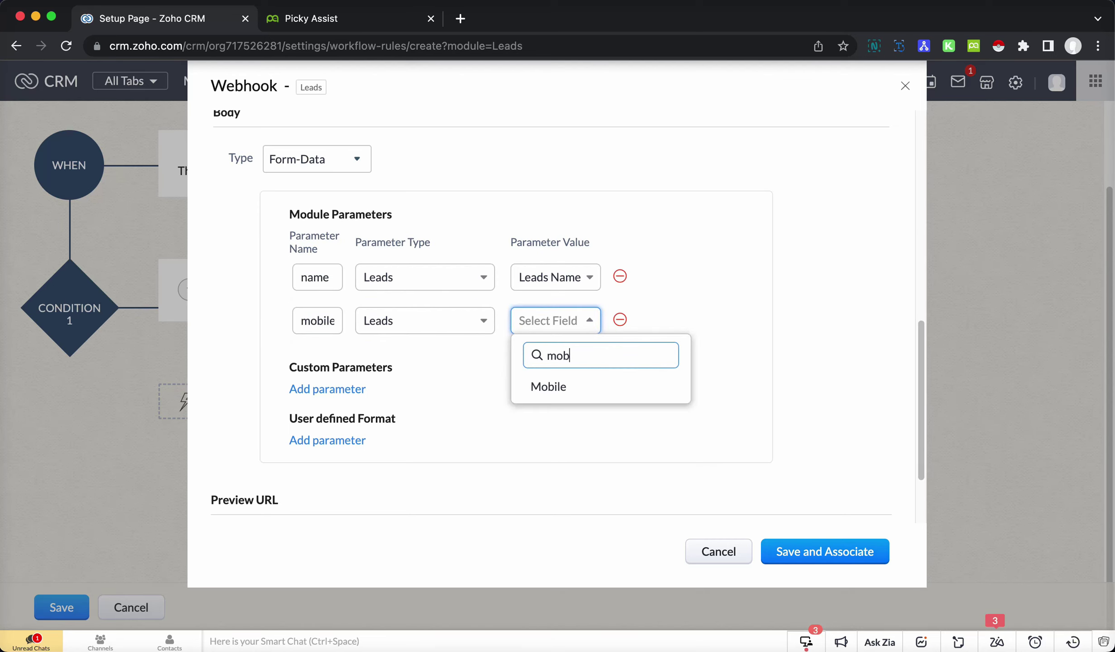
left_click(575, 385)
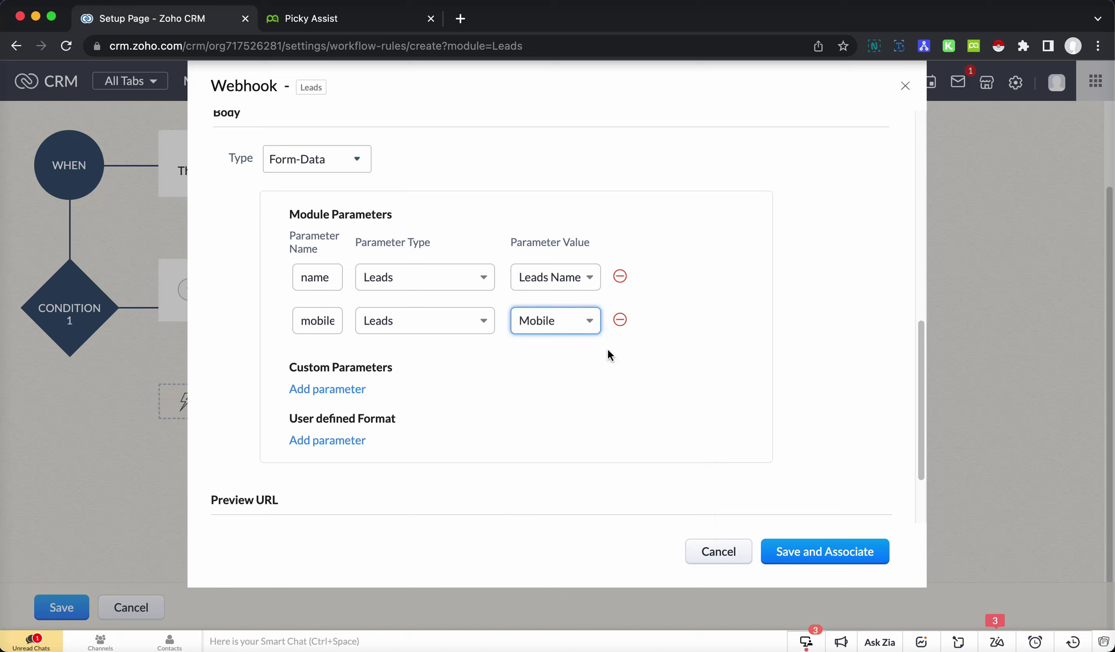
- Add a third parameter 'agent_mobile' mapped to the Users module's Mobile field
scroll(560, 347, "right", 2)
left_click(615, 320)
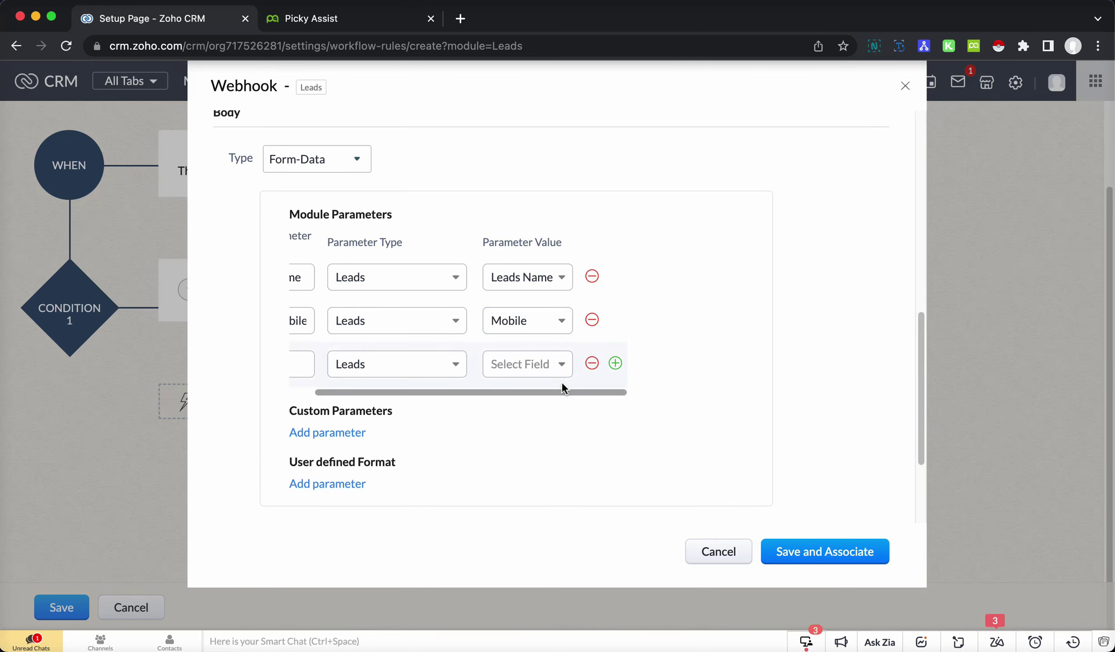
scroll(558, 393, "left", 2)
left_click(313, 364)
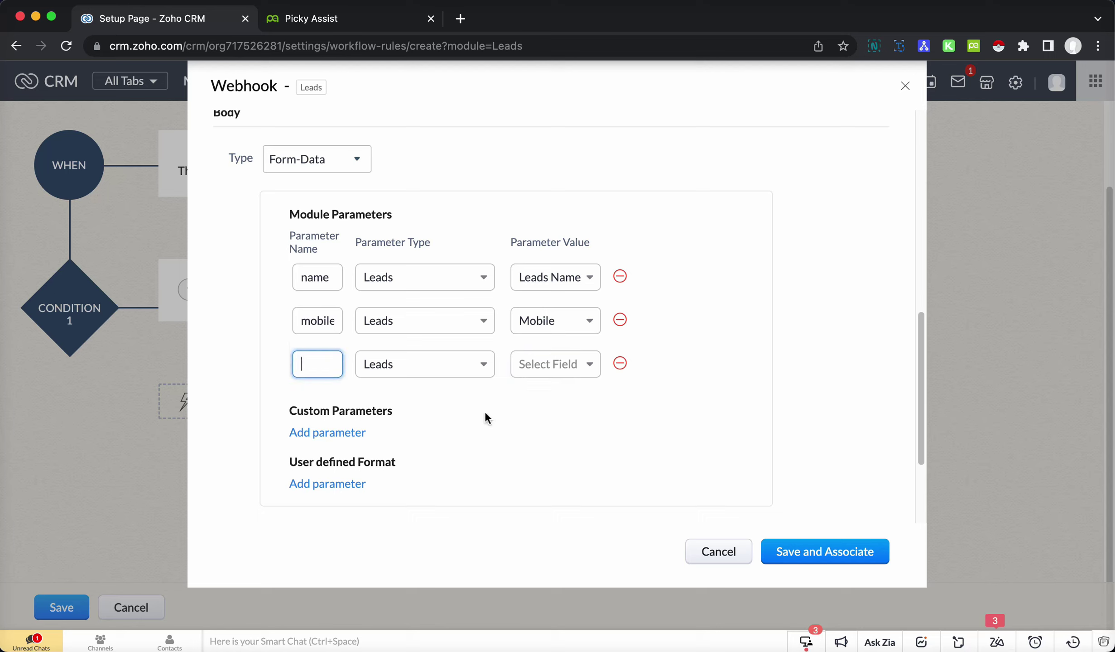
type("agent")
type("_mobile")
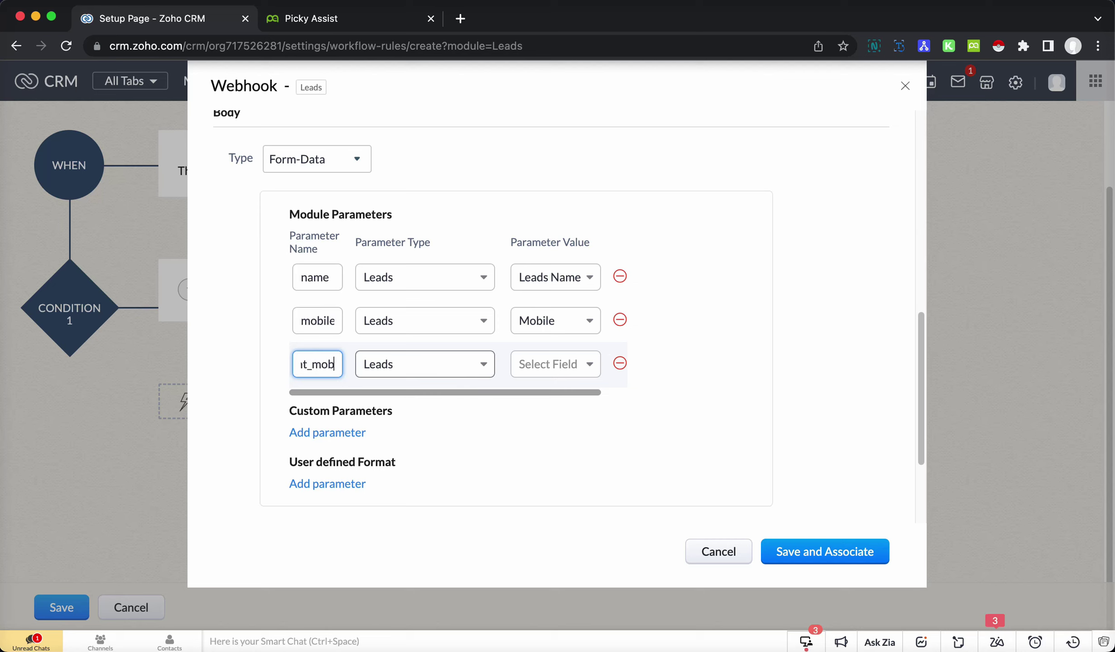
left_click(462, 365)
left_click(447, 422)
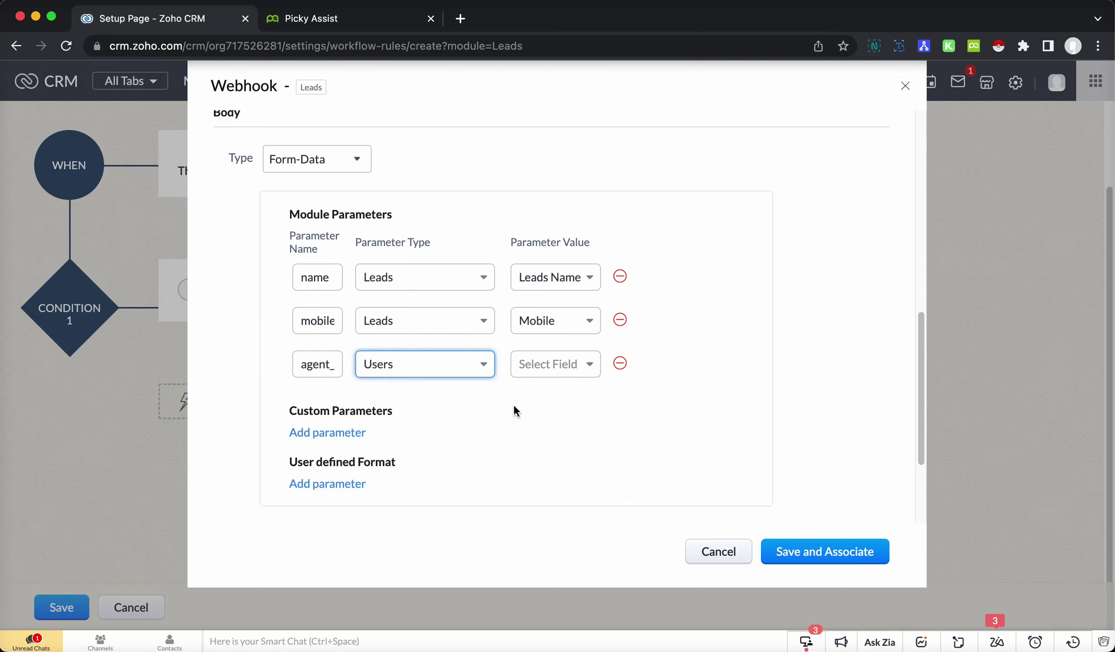
left_click(558, 365)
type("mob")
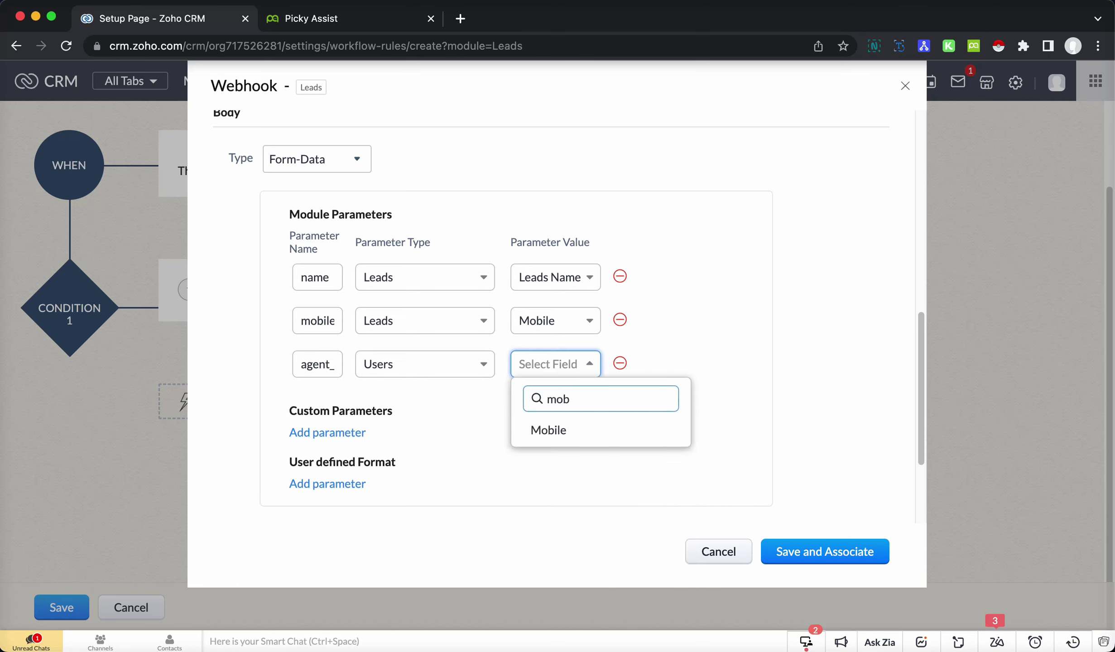
left_click(566, 429)
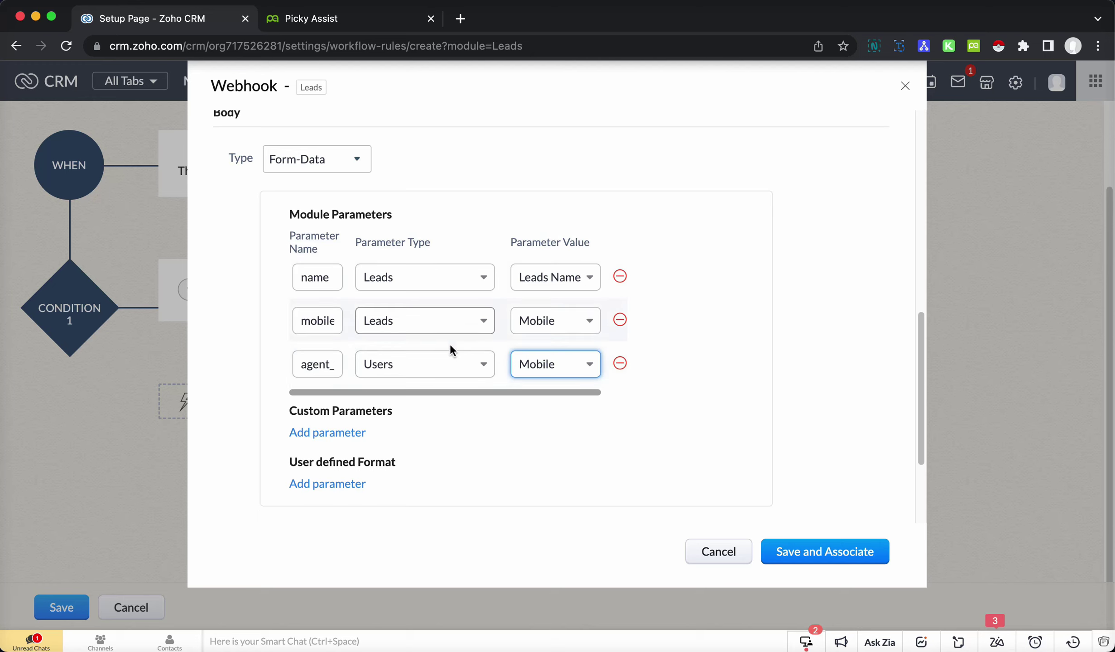
- Remove the extra empty fourth parameter row
scroll(581, 390, "right", 2)
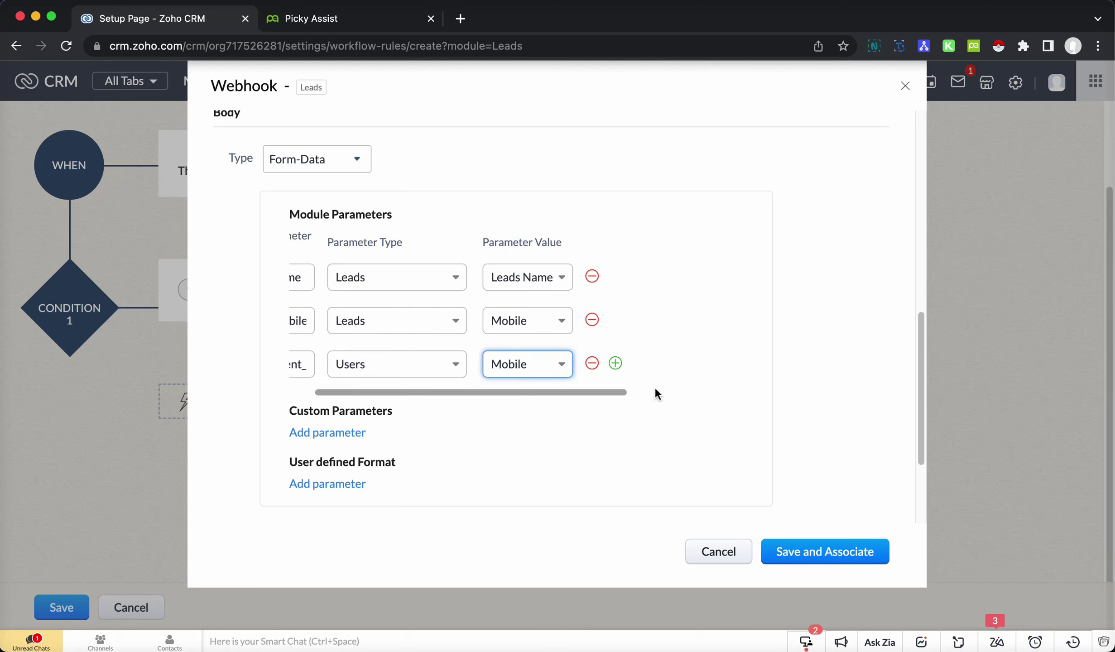
left_click(616, 364)
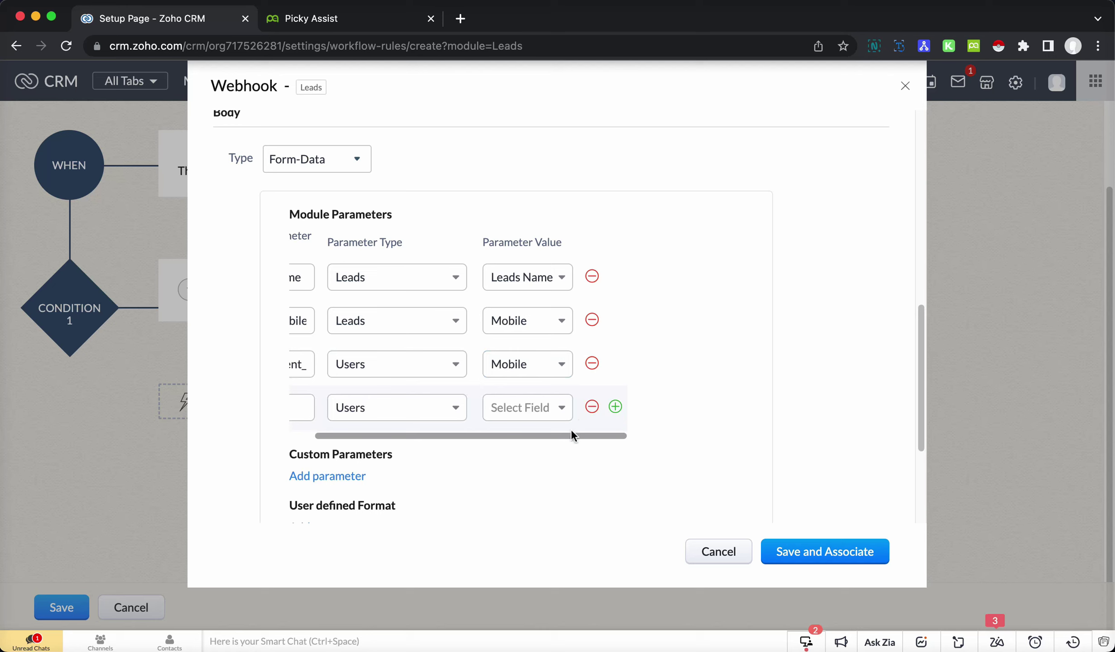
left_click_drag(414, 431, 276, 428)
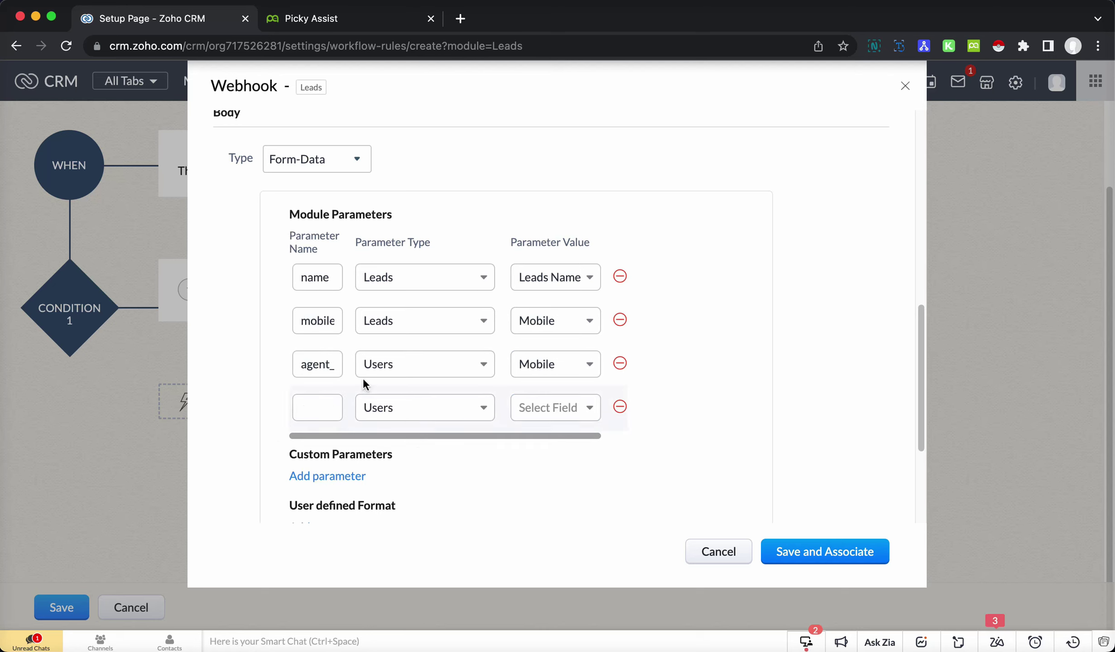
left_click(456, 407)
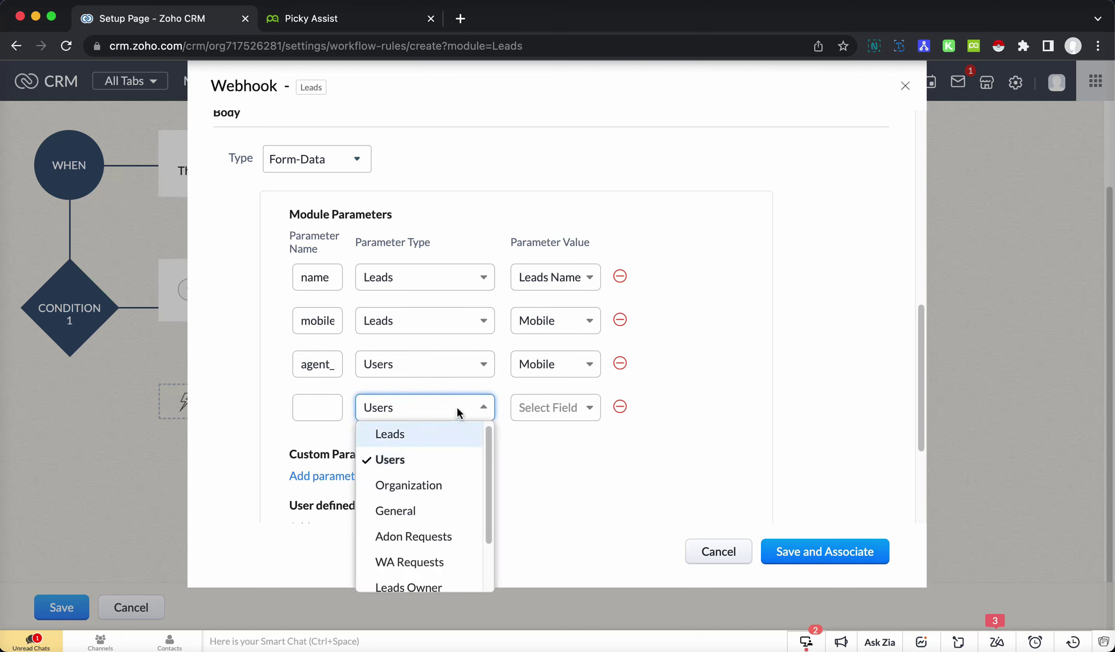
left_click(456, 406)
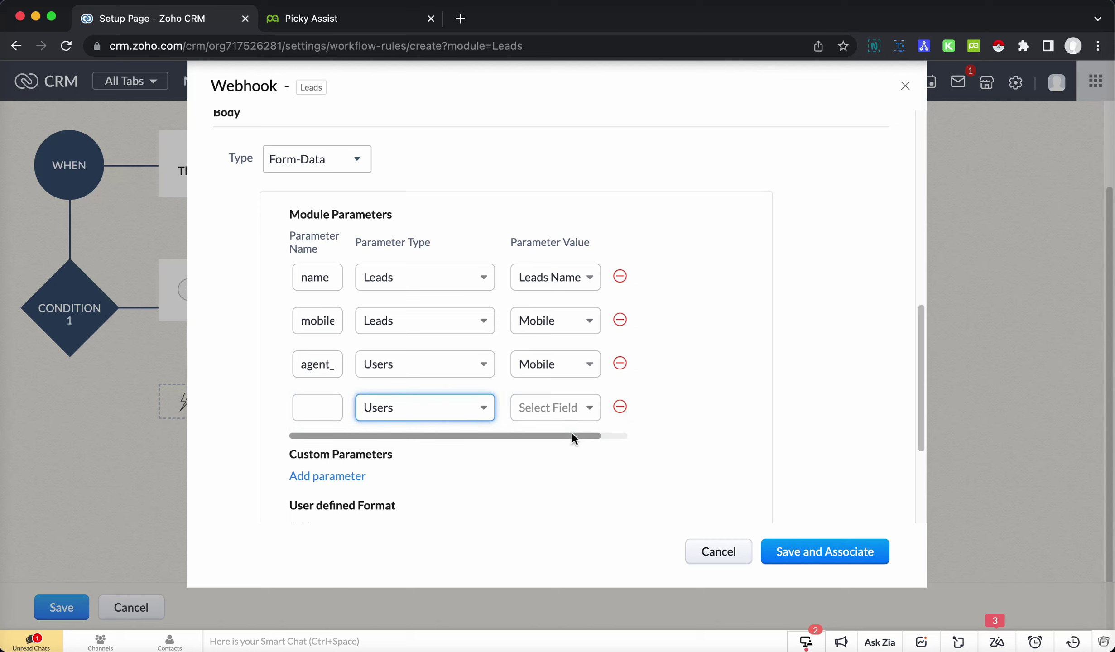
left_click_drag(572, 434, 619, 427)
left_click(592, 407)
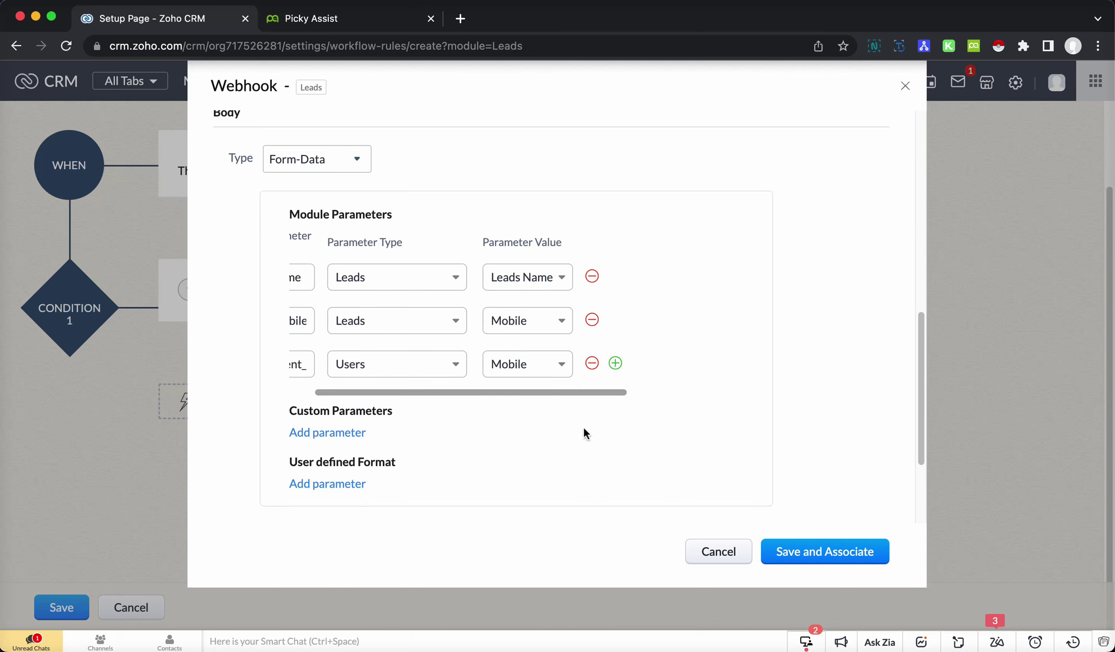
left_click(307, 391)
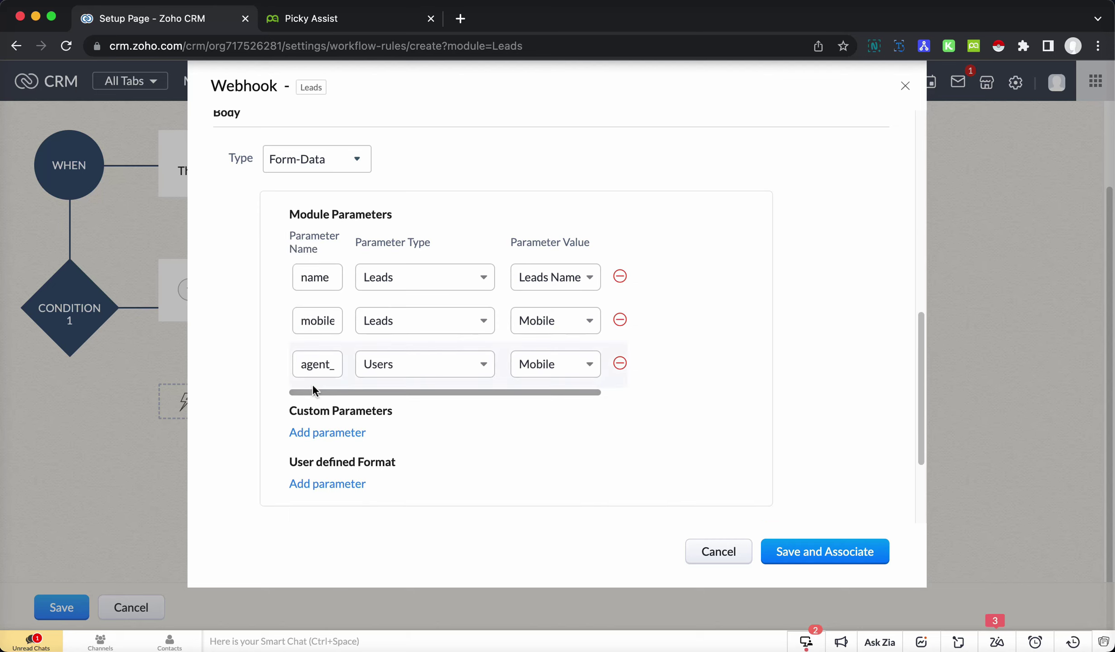
scroll(746, 530, "down", 5)
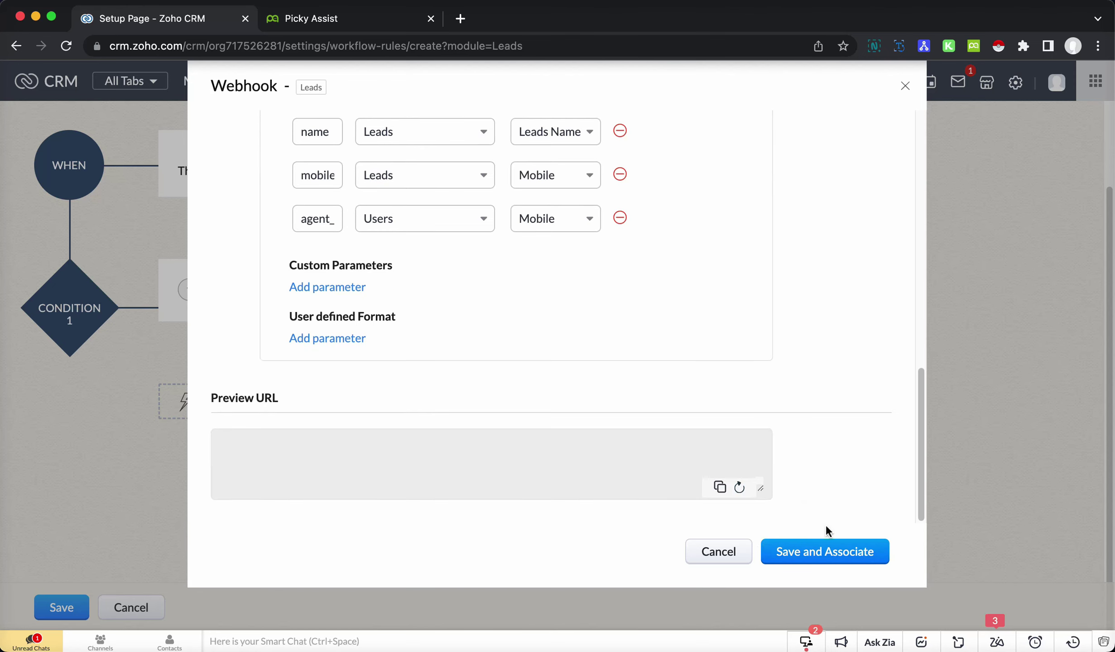
- Associate the Picky Assist webhook with the rule and save the Welcome Message workflow
left_click(843, 557)
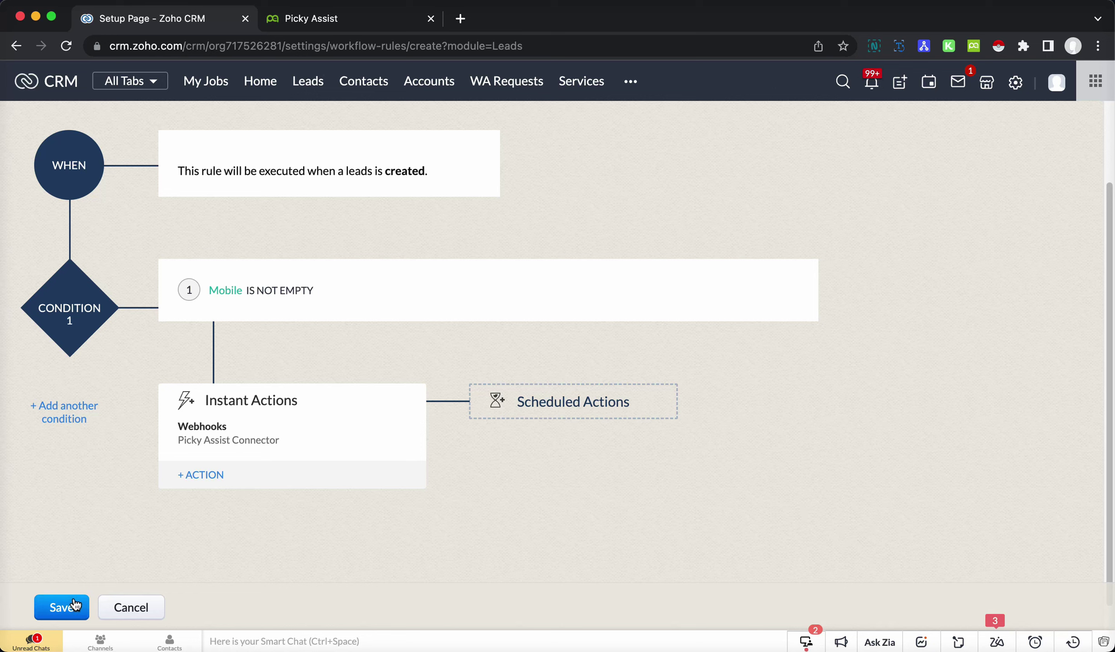
left_click(73, 605)
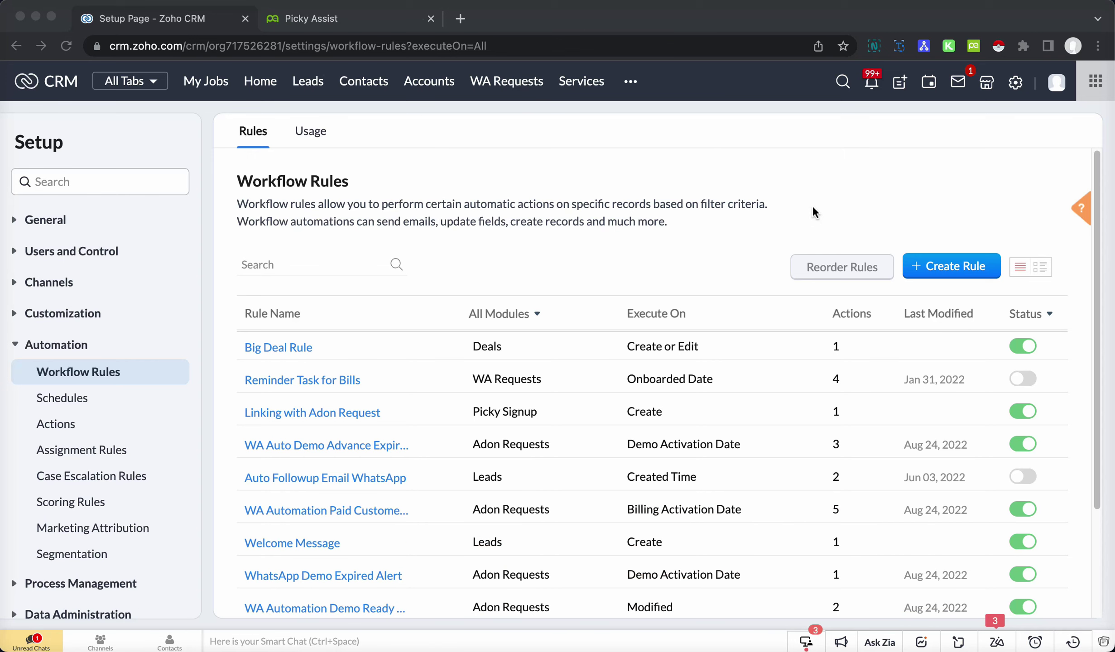
- Create and save a test lead with a last name, e-mail and country-coded mobile number
left_click(908, 83)
left_click(906, 87)
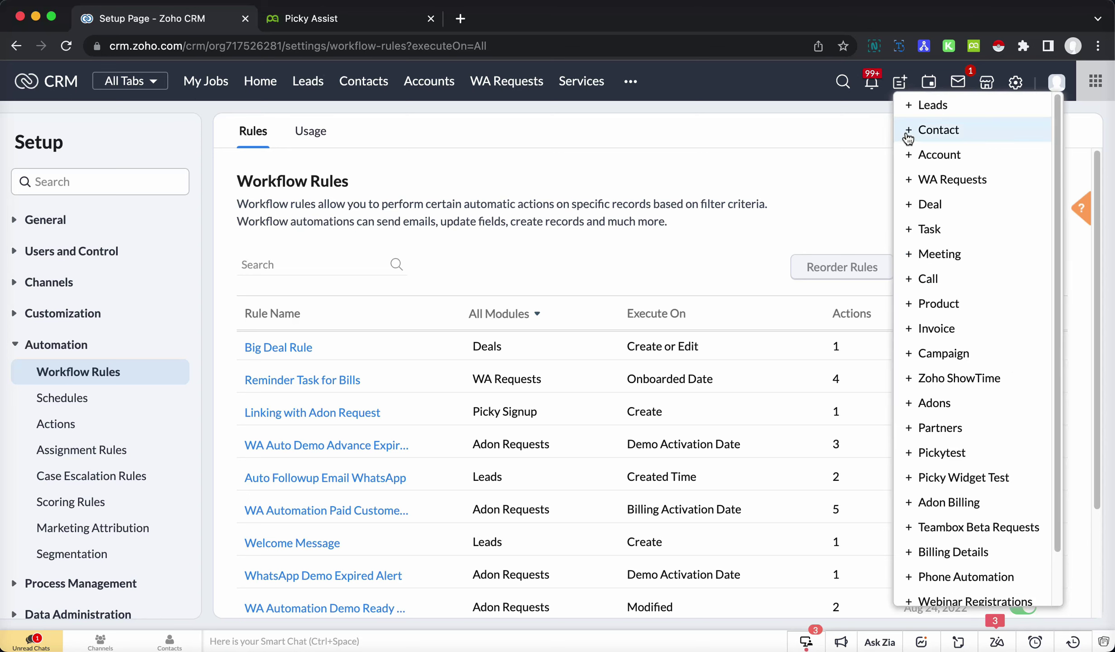
left_click(932, 104)
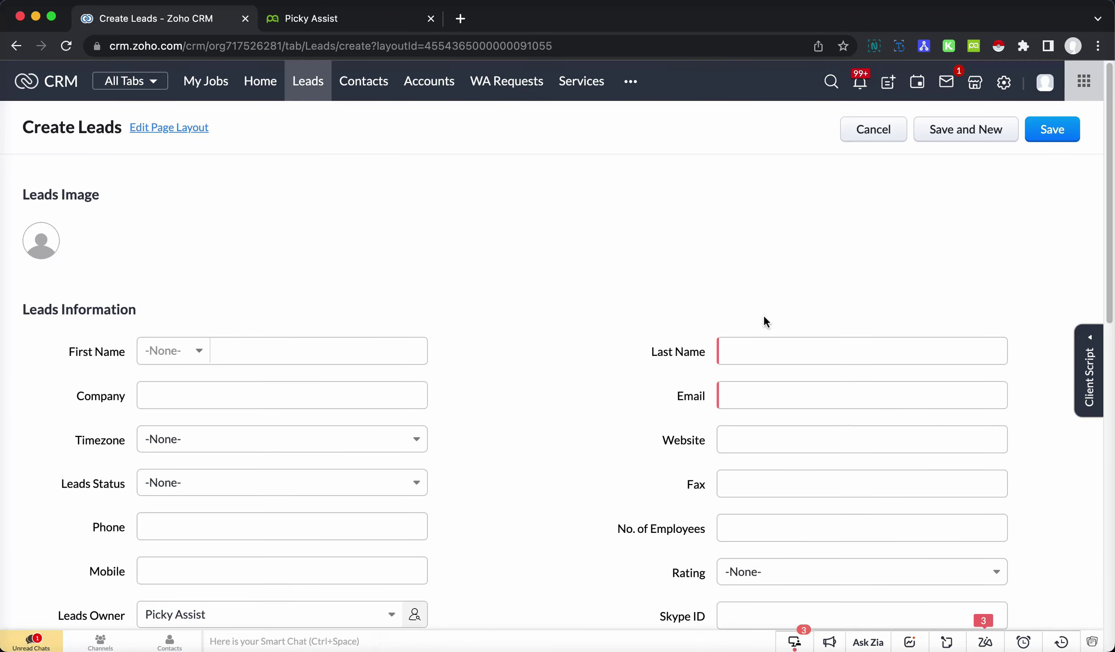
left_click(765, 358)
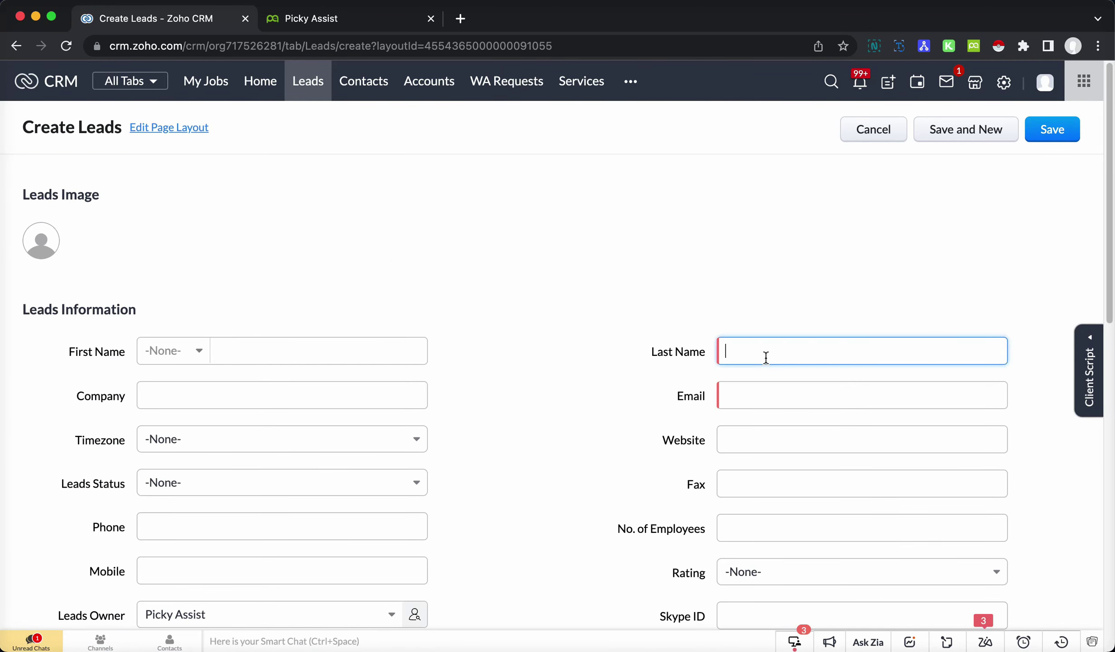
type("Reji")
key("Tab")
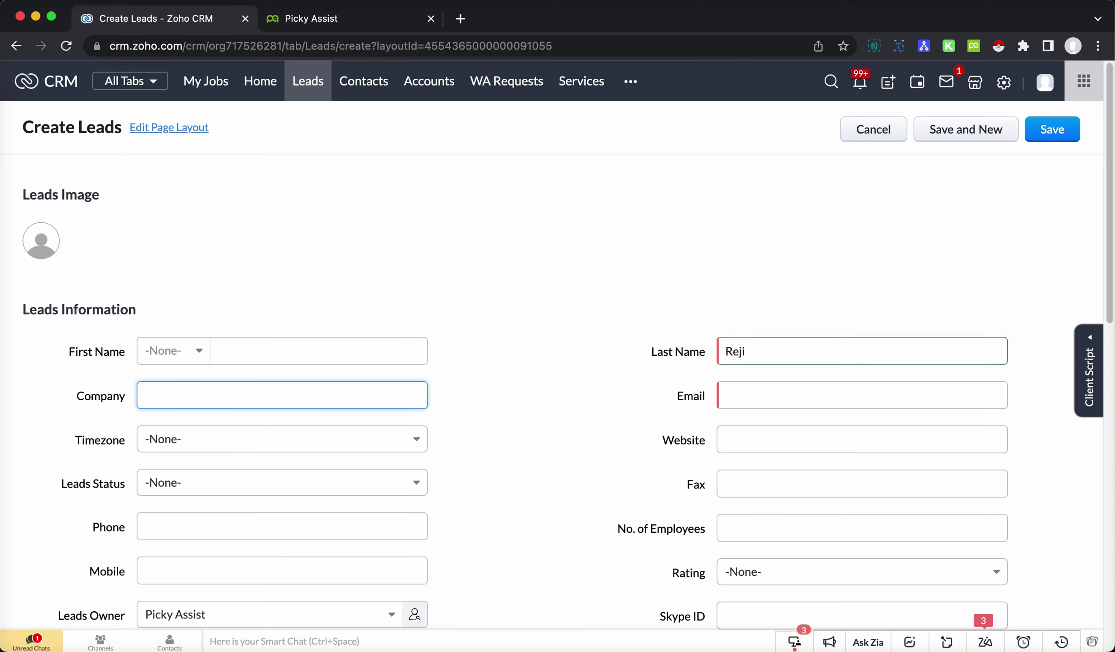
left_click(788, 394)
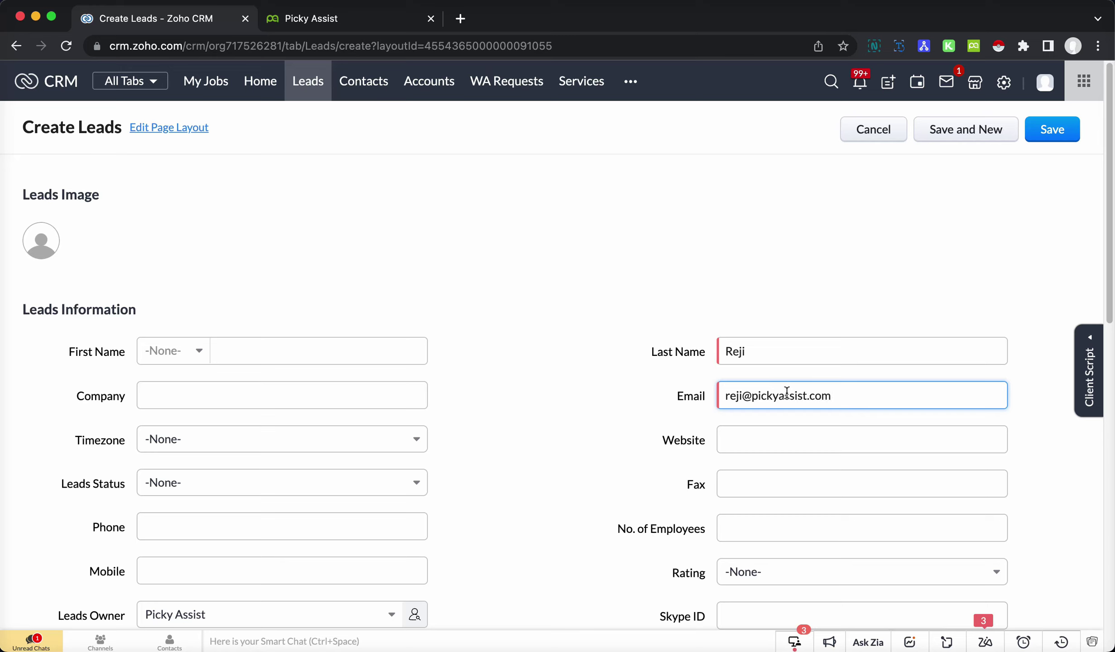
left_click(236, 570)
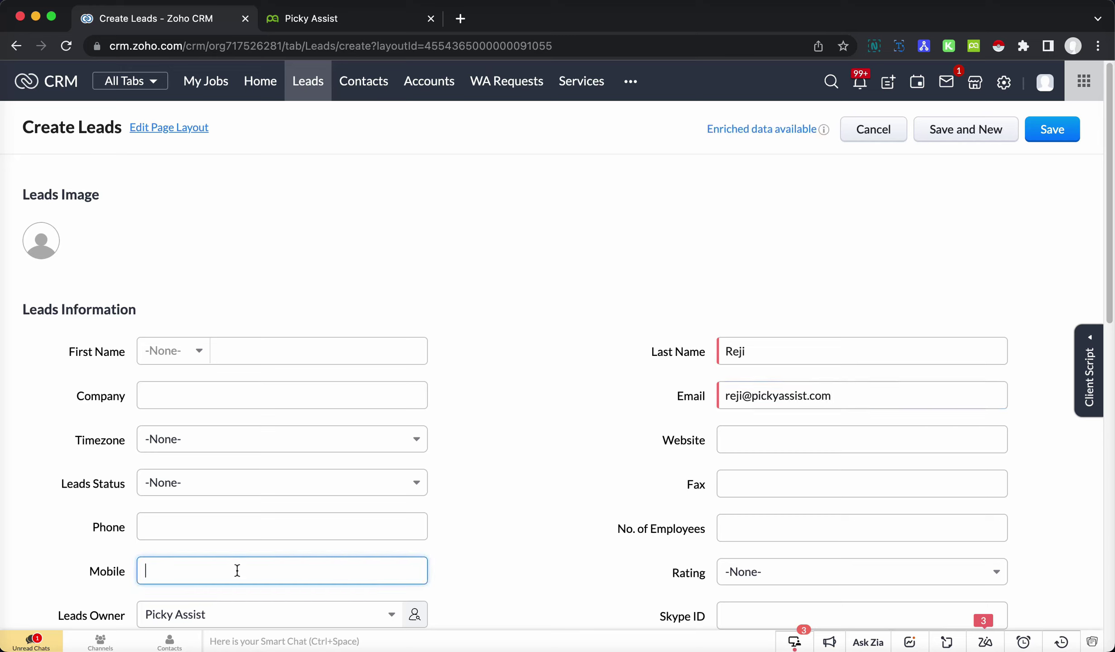
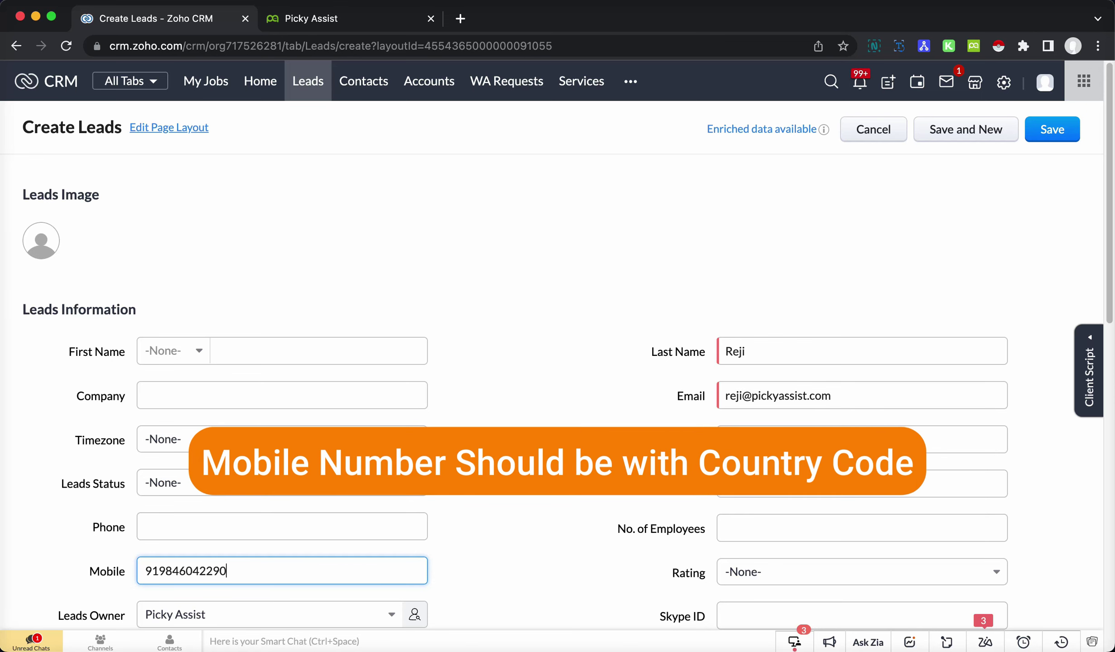
left_click(1050, 130)
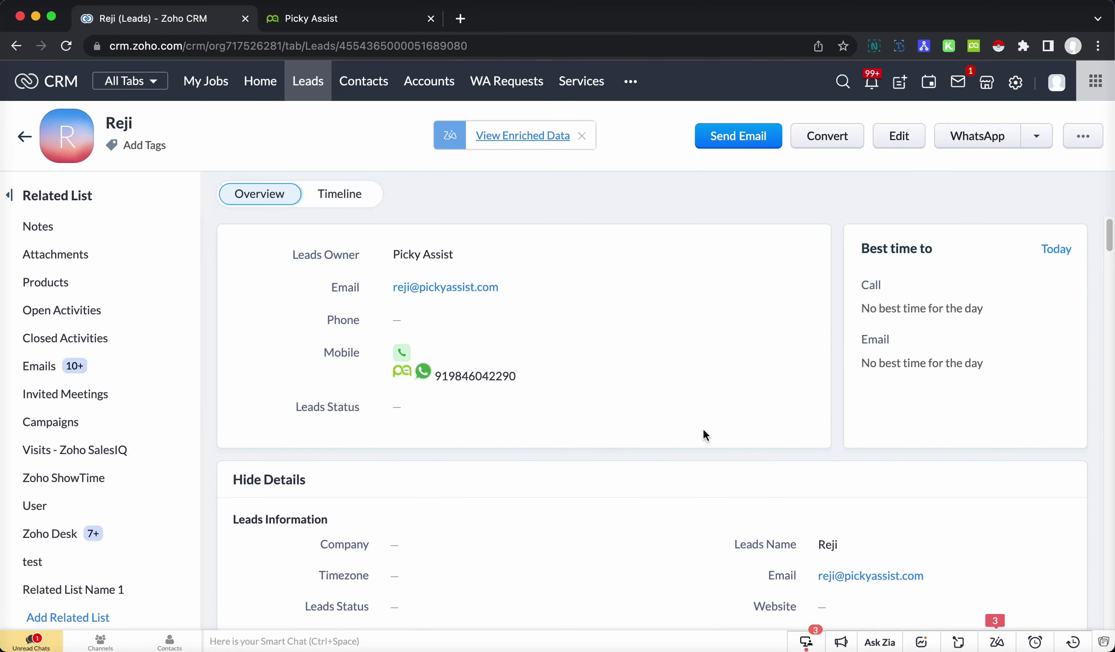
- On the Zoho CRM connector page, view the received request log and expand its payload
left_click(349, 27)
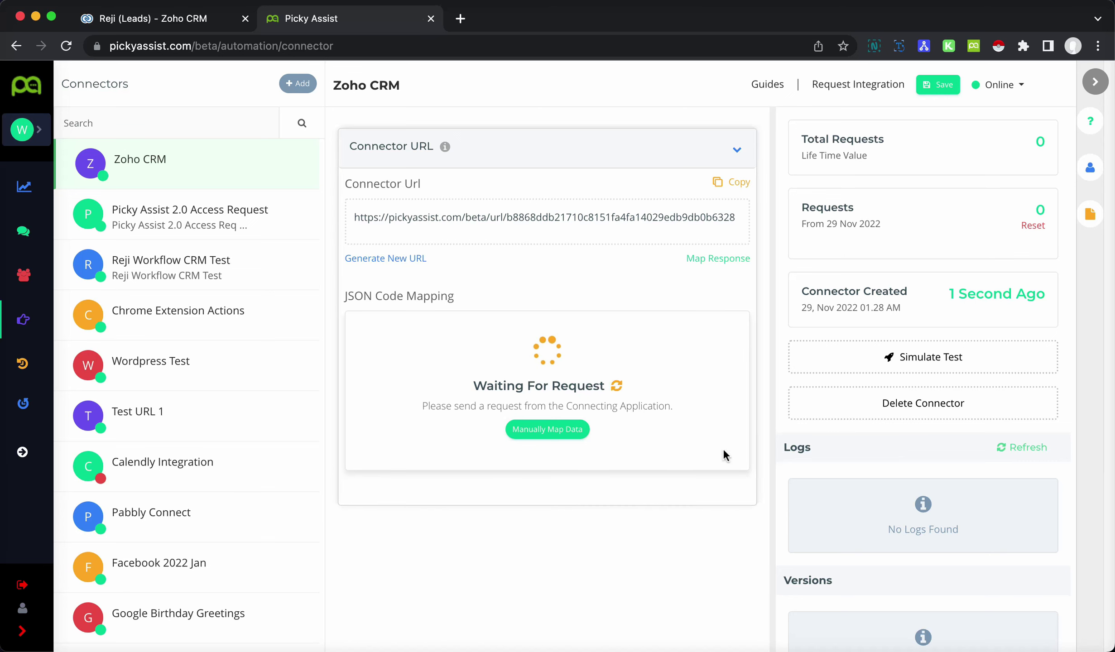
scroll(819, 188, "down", 2)
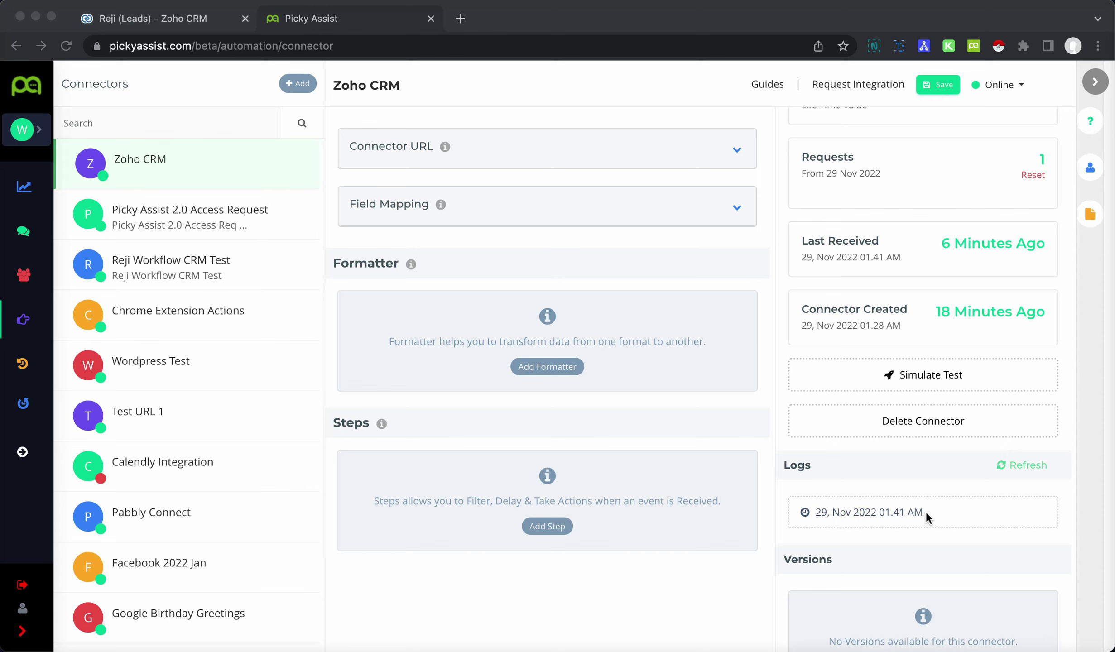
left_click(934, 496)
mouse_move(946, 521)
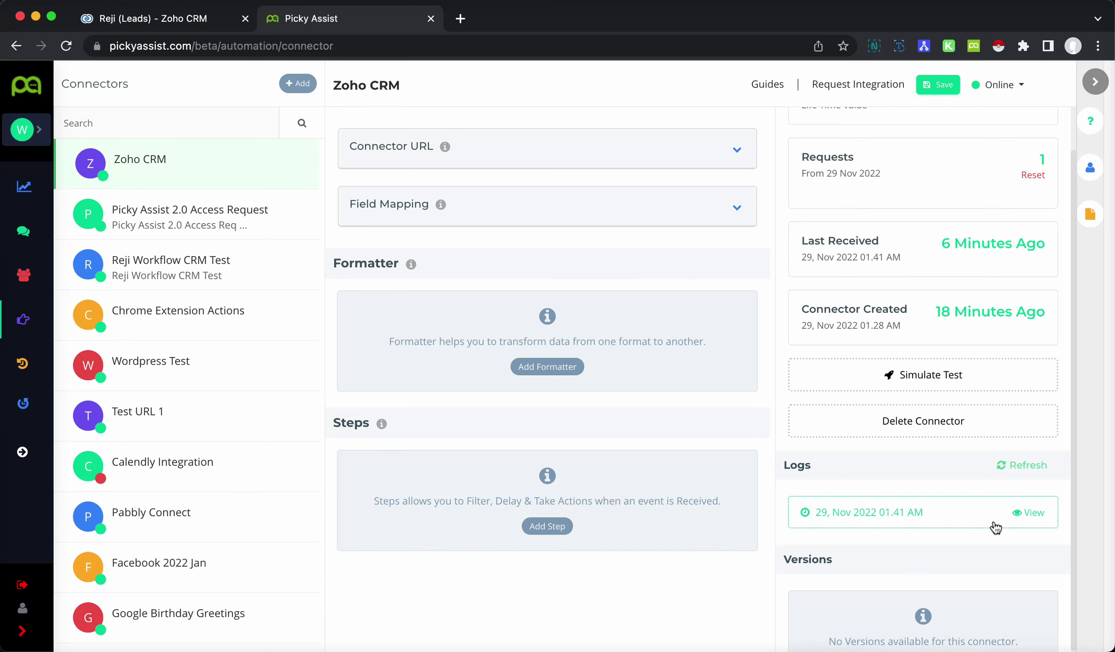
left_click(1030, 521)
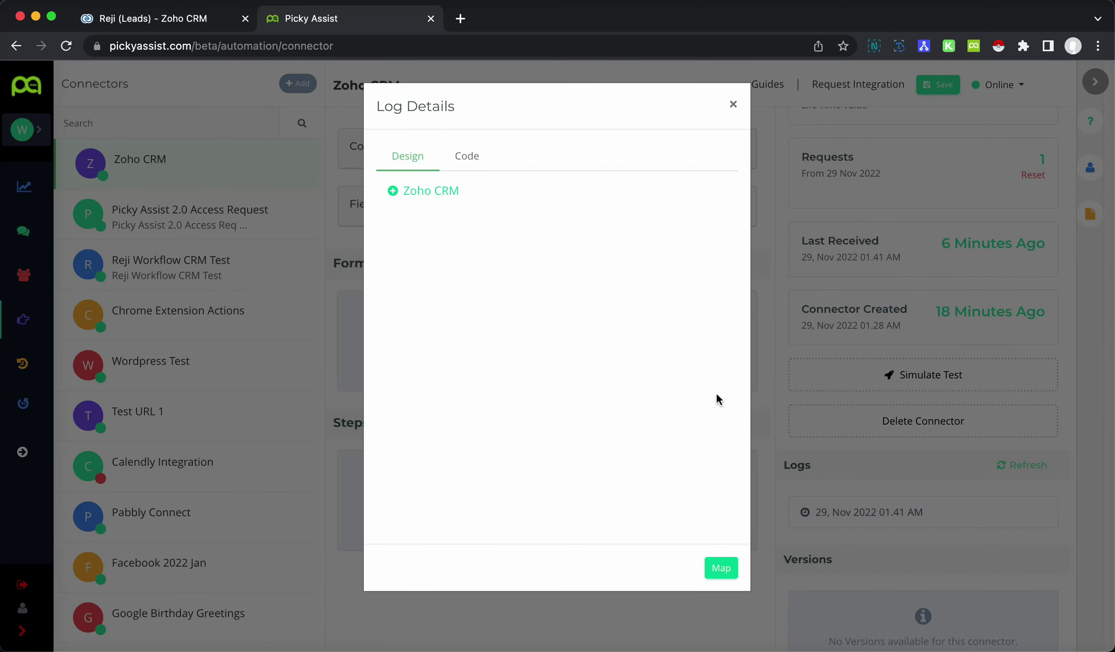
left_click(392, 192)
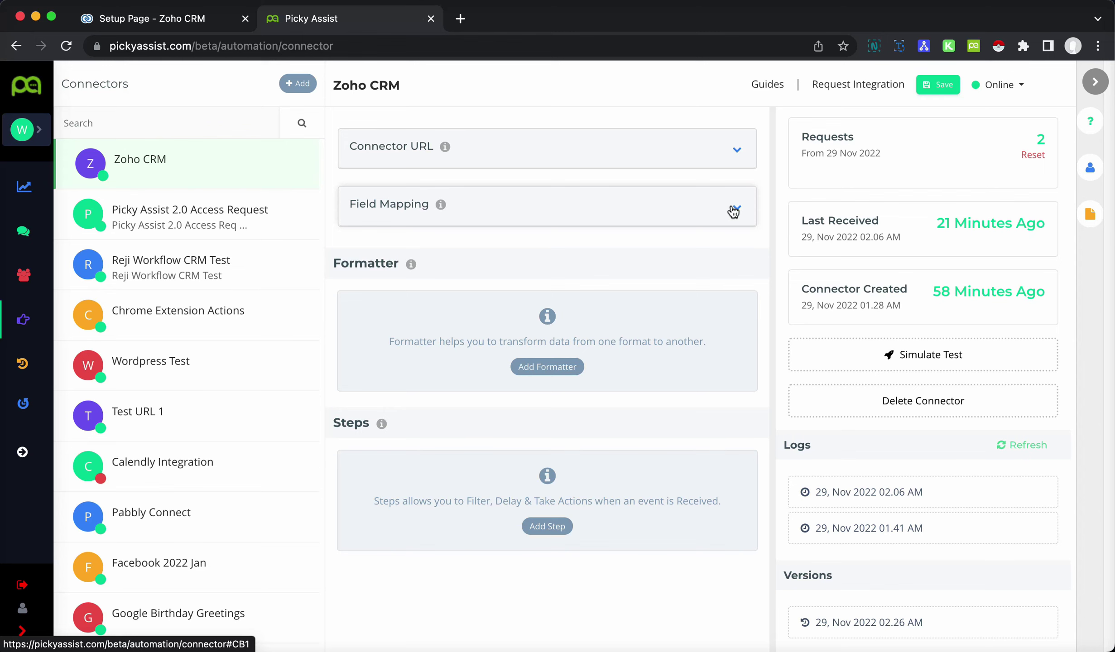
- Add a Whatsapp Web Automation field mapping linking incoming name to the Picky Assist Name attribute
left_click(734, 209)
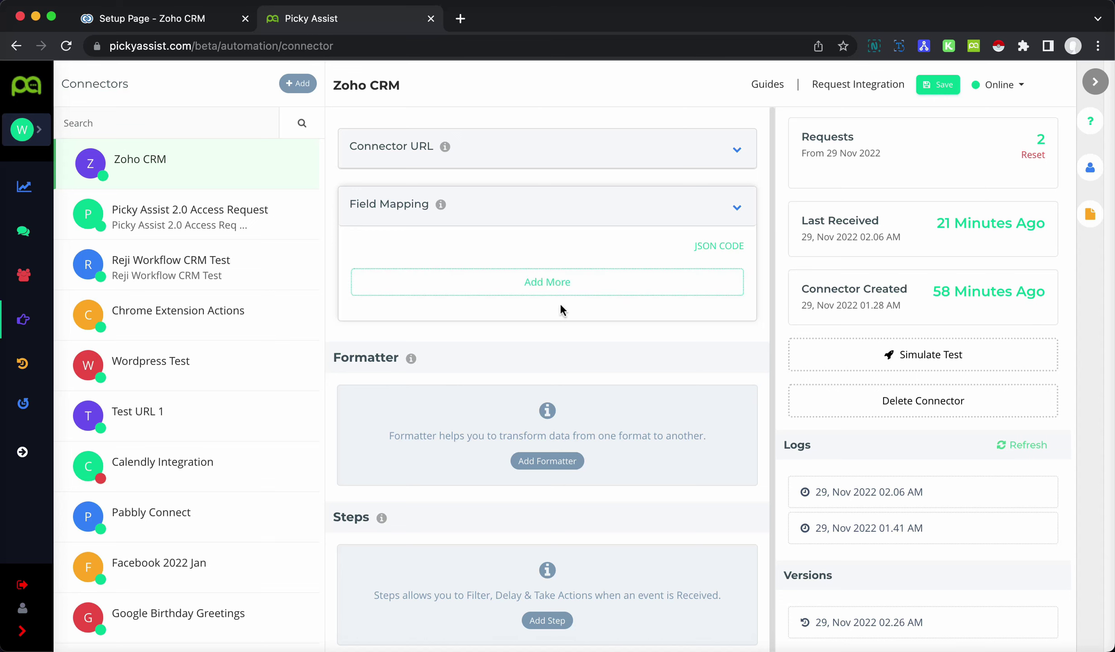
left_click(559, 289)
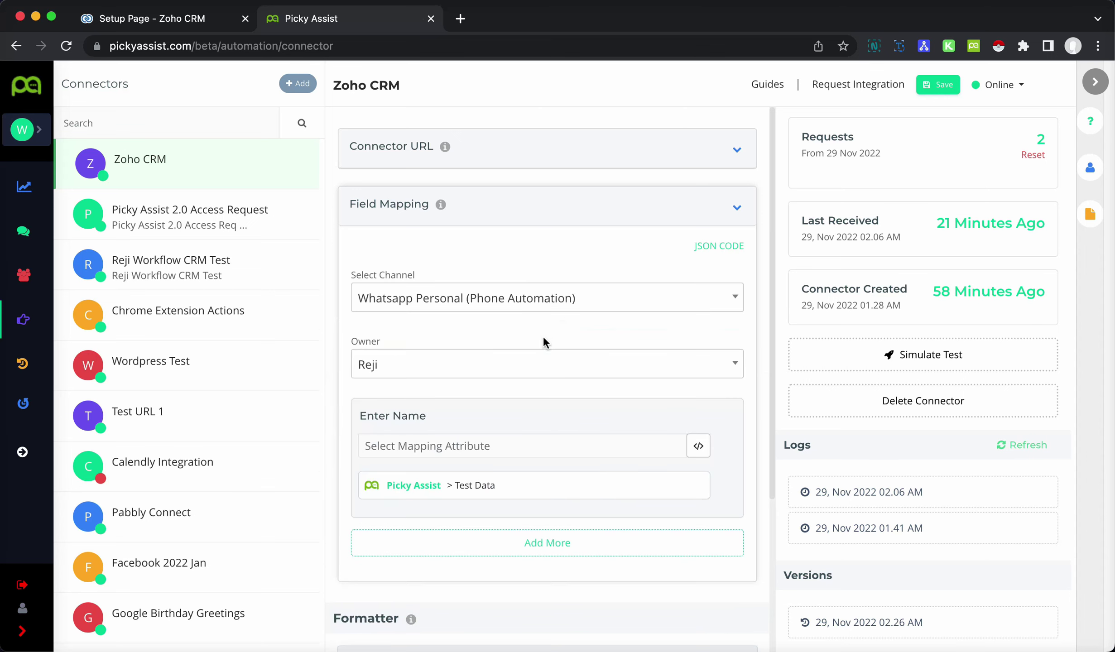
left_click(579, 310)
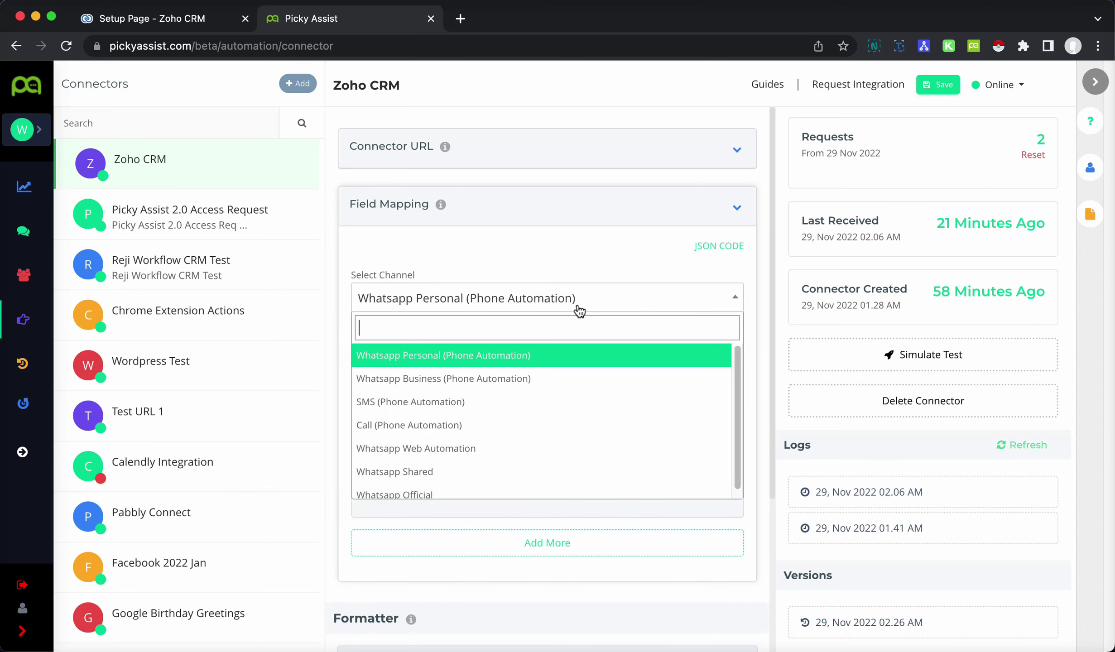
left_click(552, 454)
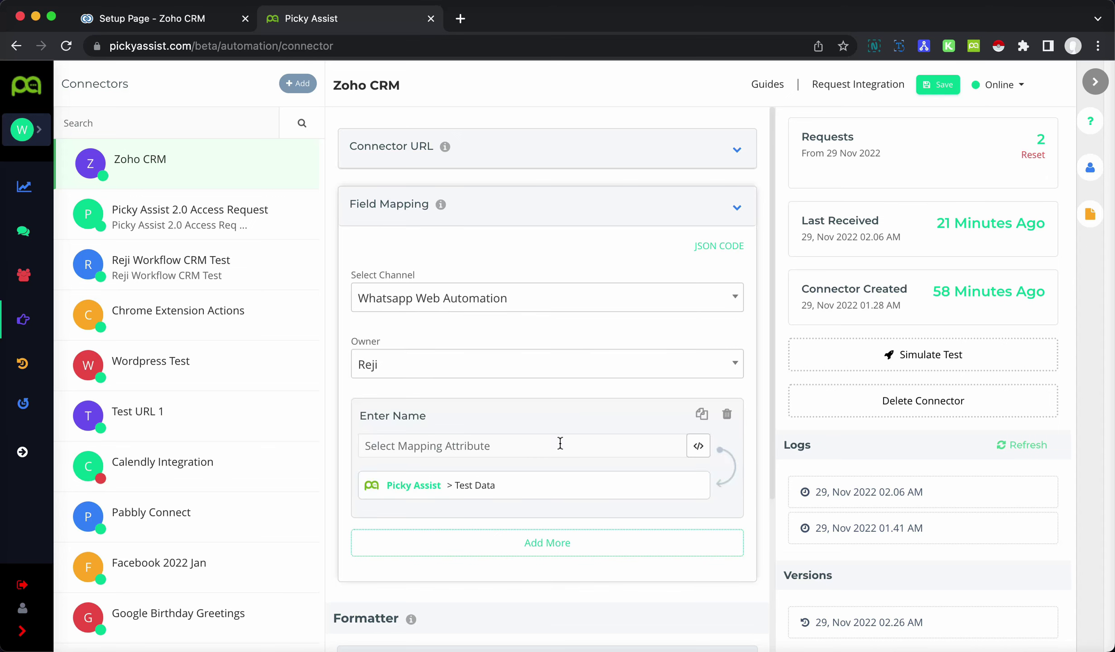
scroll(588, 423, "down", 5)
scroll(513, 299, "up", 3)
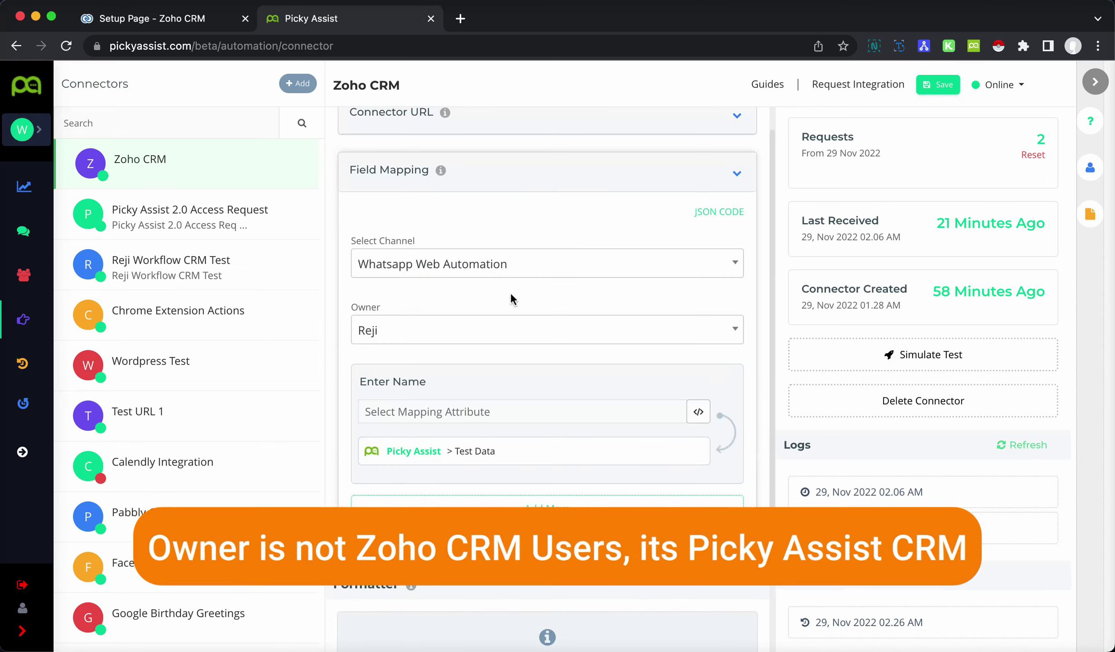
scroll(563, 344, "down", 1)
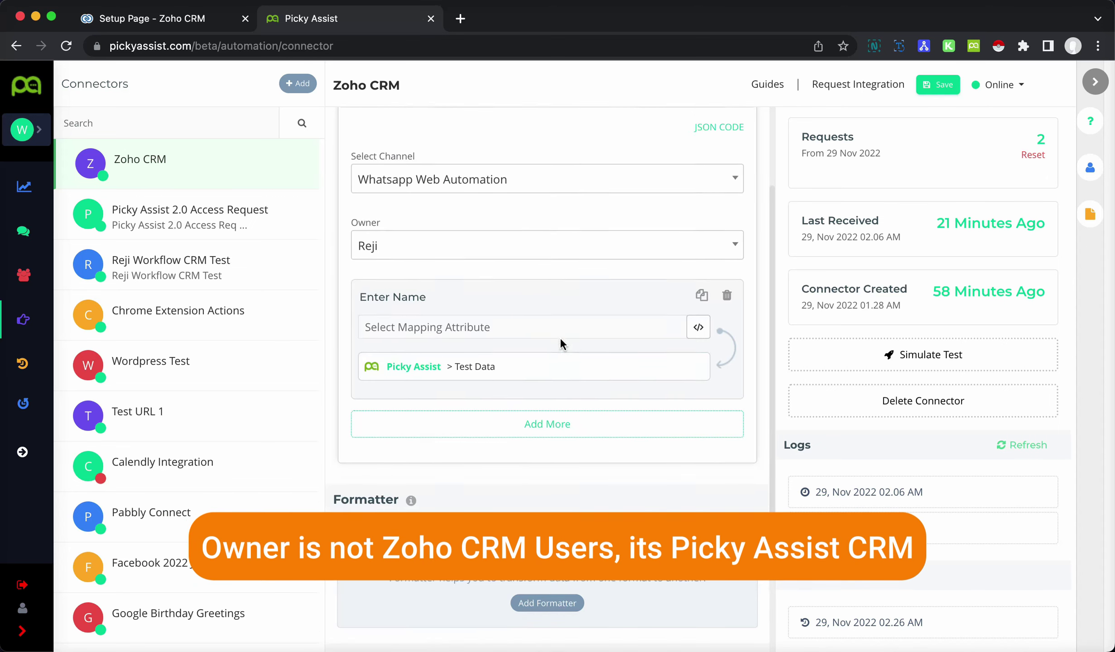
left_click(458, 321)
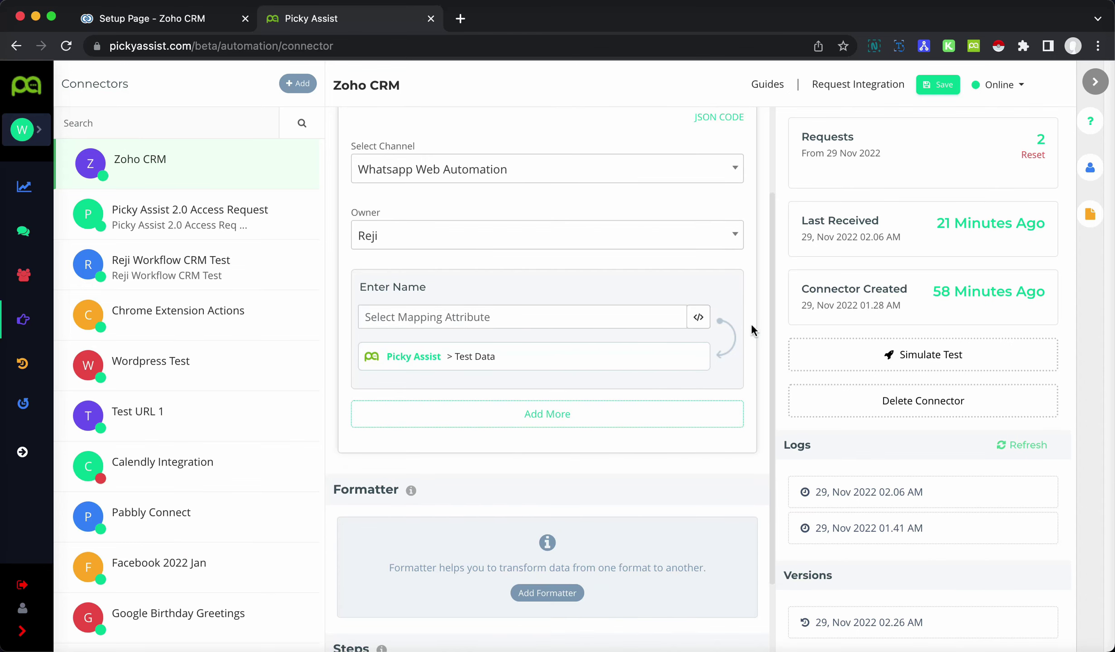
left_click(698, 317)
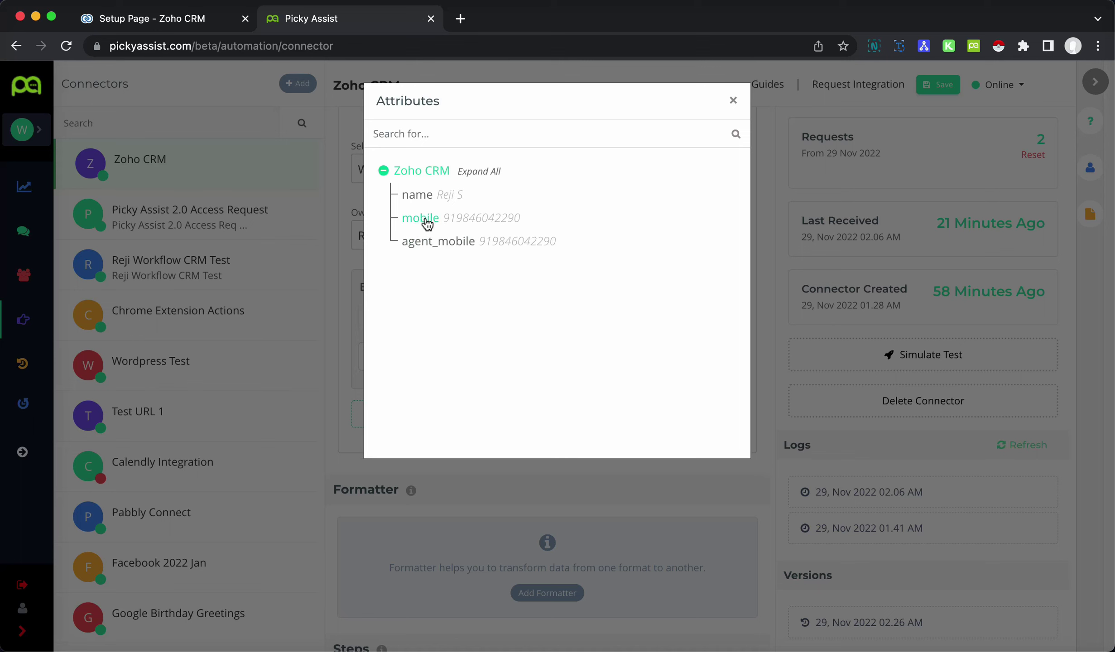
left_click(416, 197)
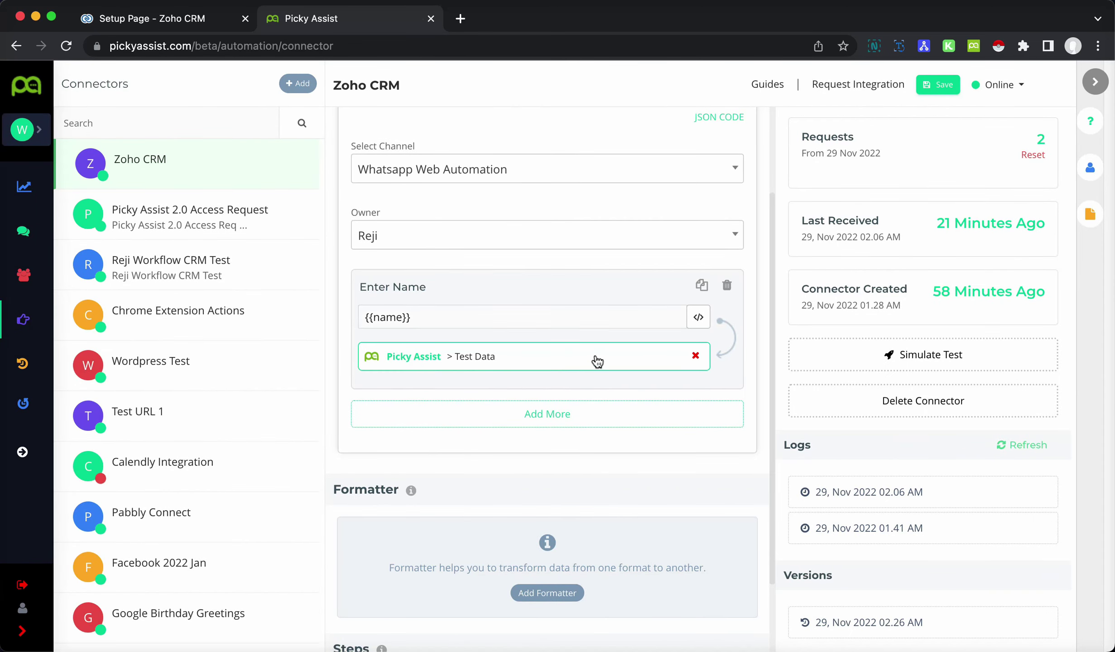
left_click(597, 362)
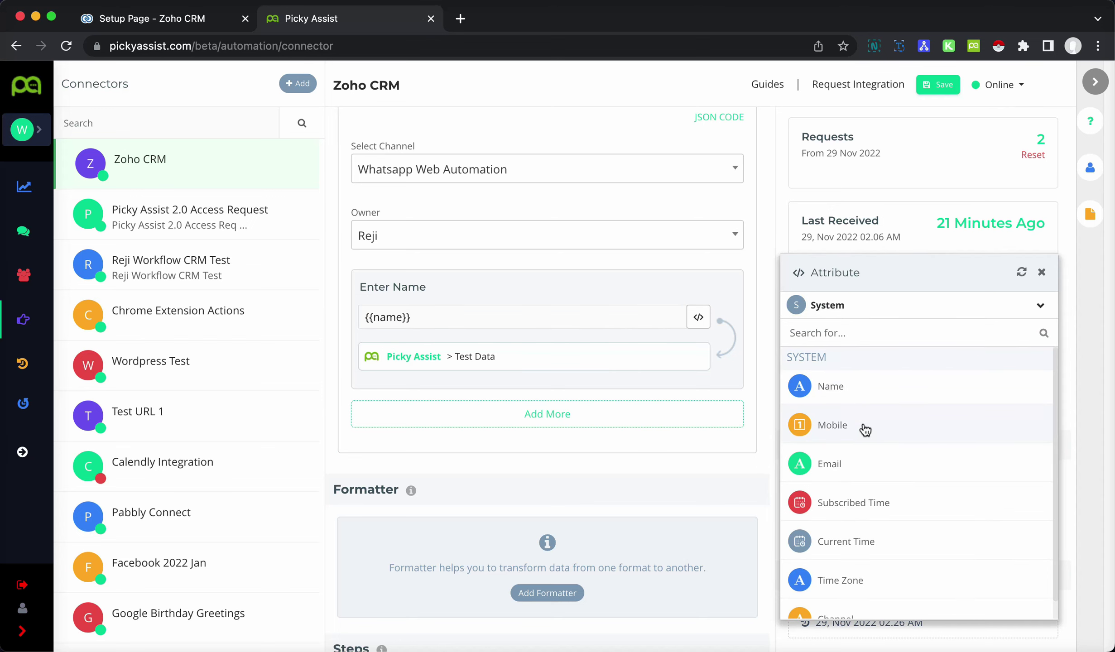
left_click(874, 396)
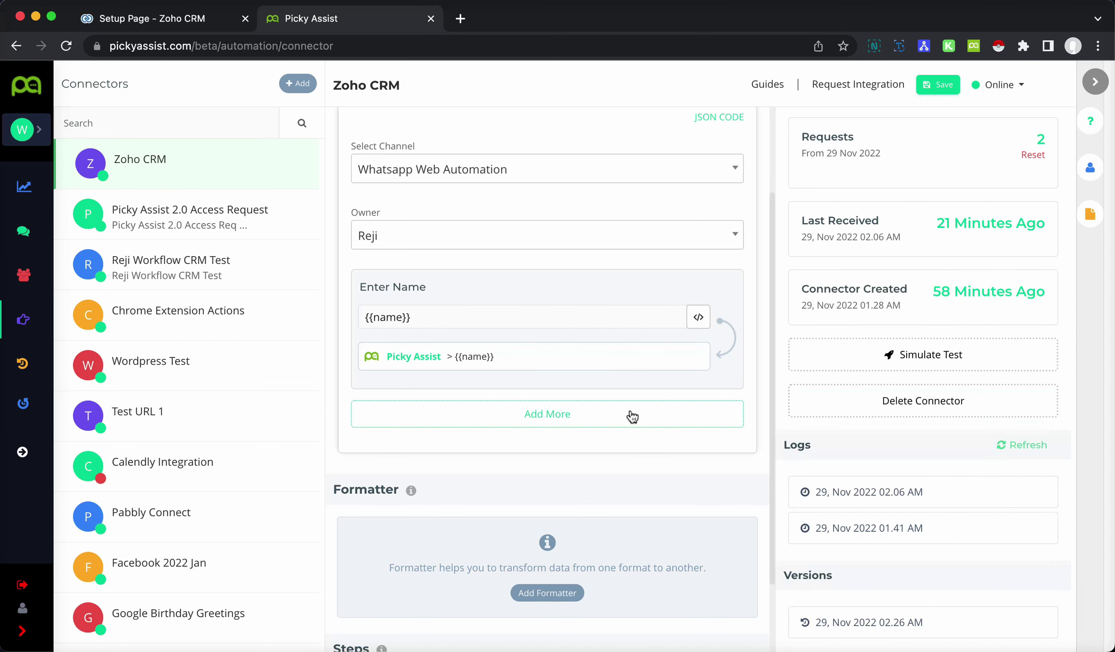
- Add a second mapping from the incoming mobile attribute to {{mobile}}
left_click(564, 416)
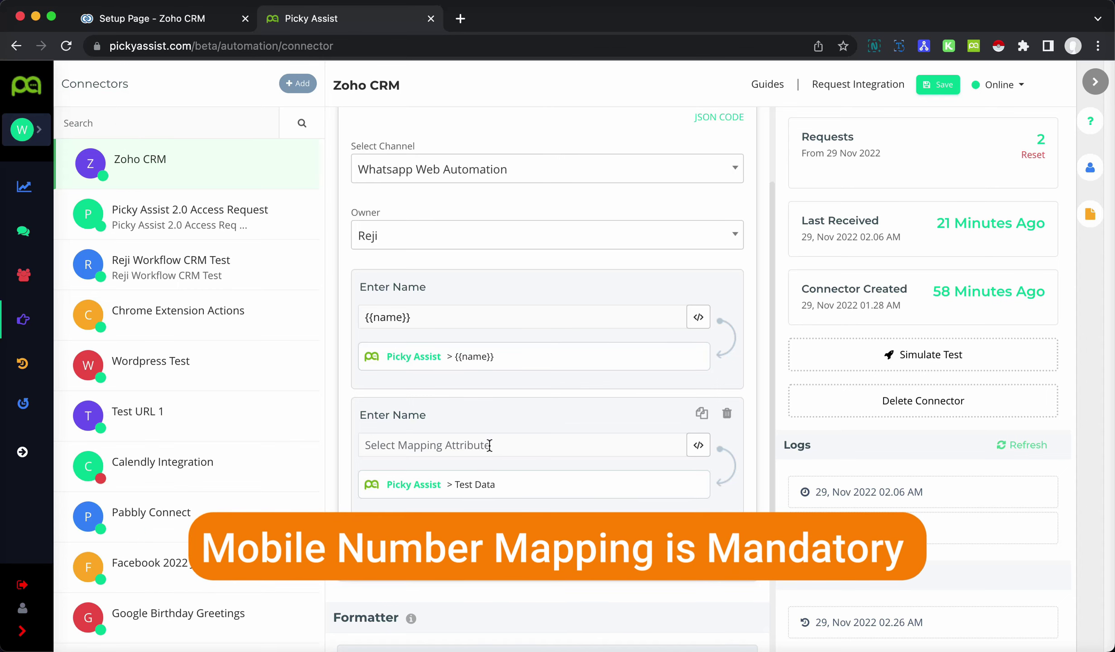
left_click(542, 446)
left_click(698, 446)
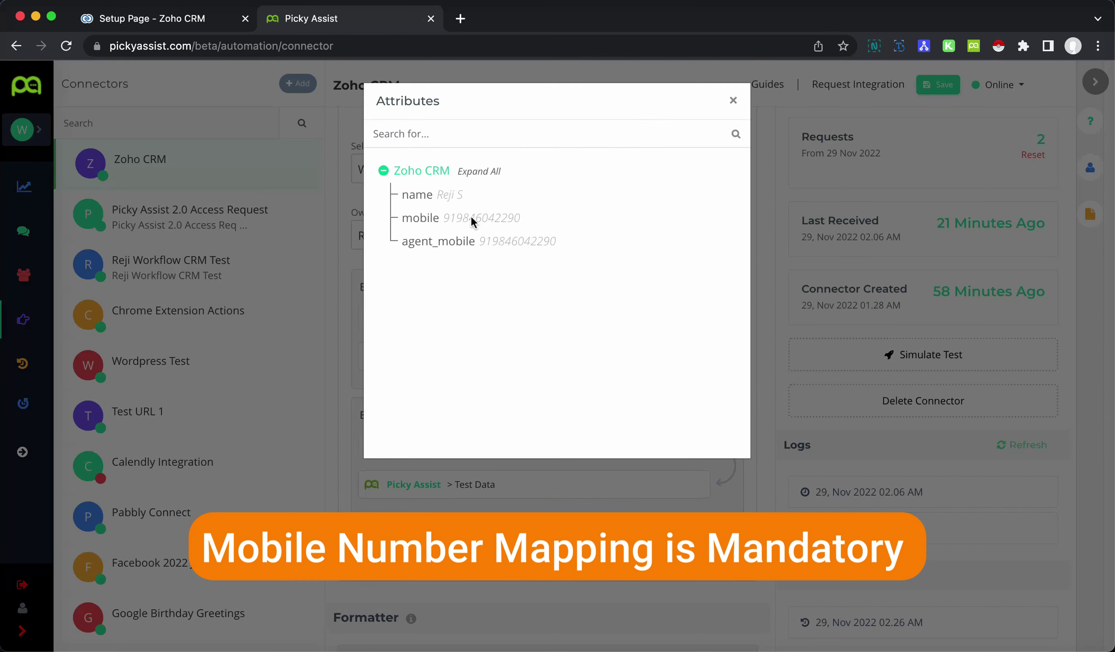
left_click(423, 220)
left_click(589, 491)
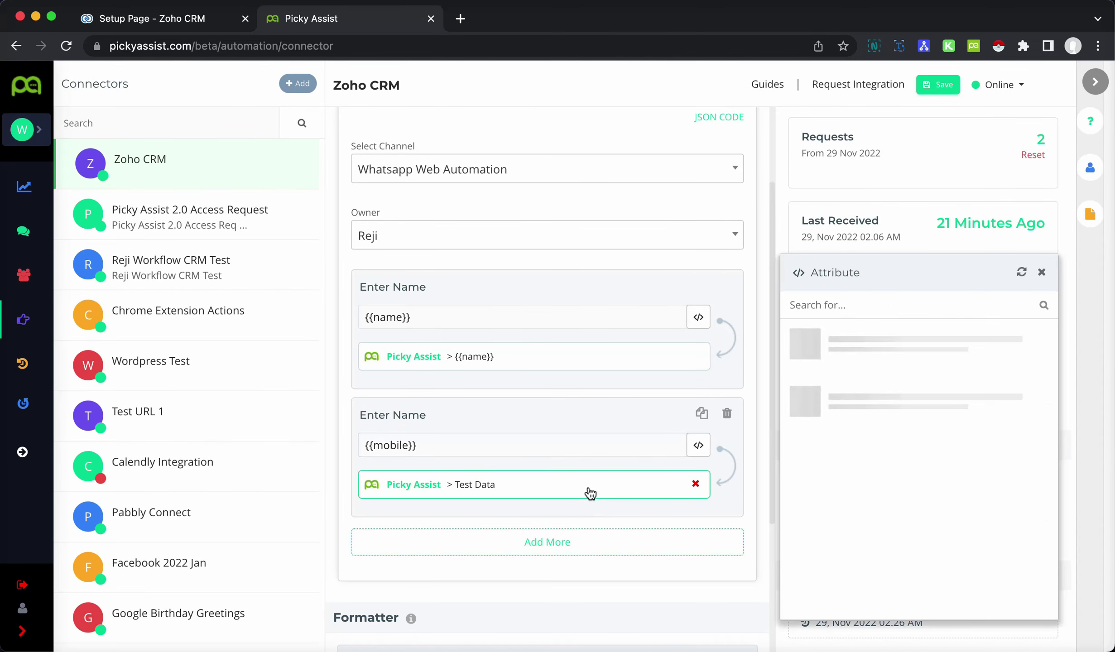
left_click(891, 435)
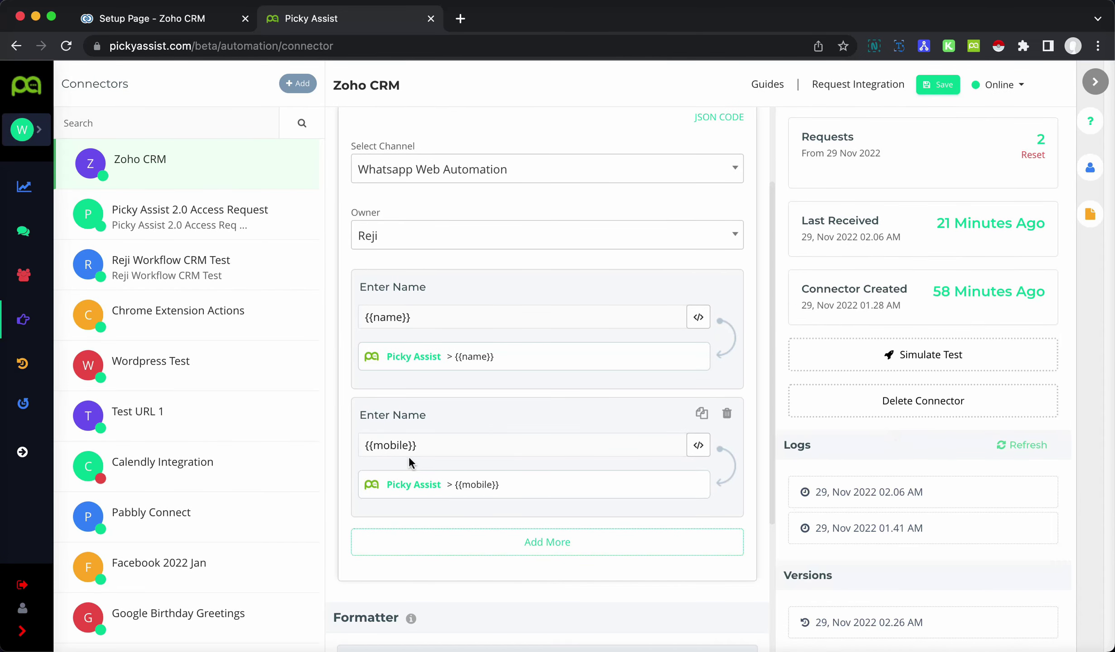
- Rename the two mapping titles to 'Name' and 'Mobile'
triple_click(394, 288)
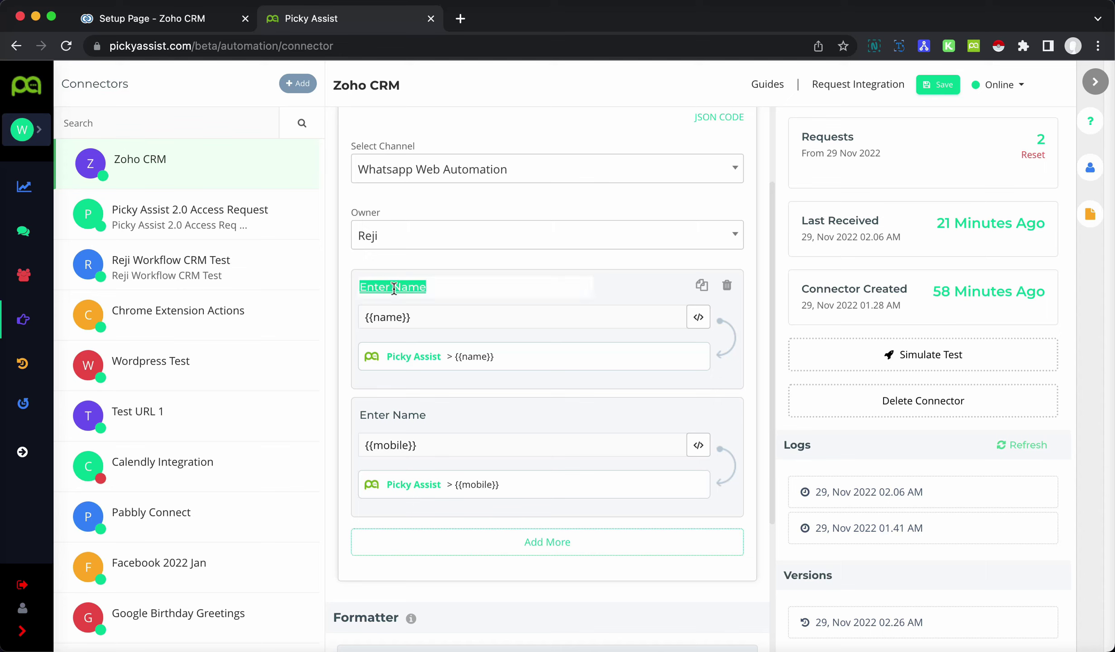
type("Name")
double_click(448, 414)
triple_click(448, 415)
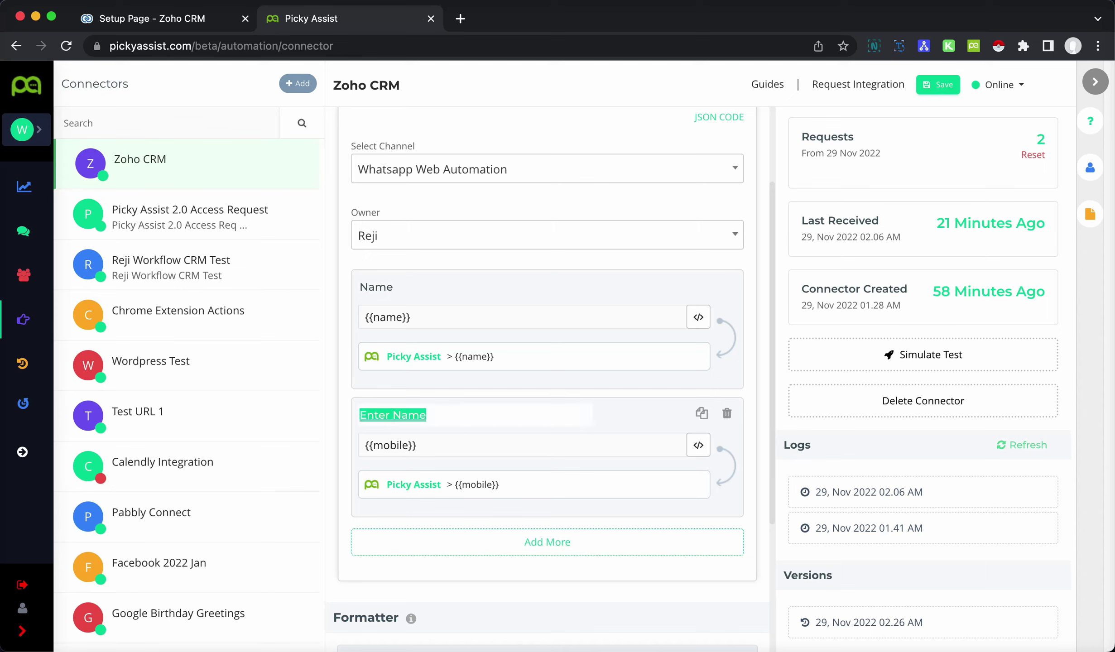
type("Mobile")
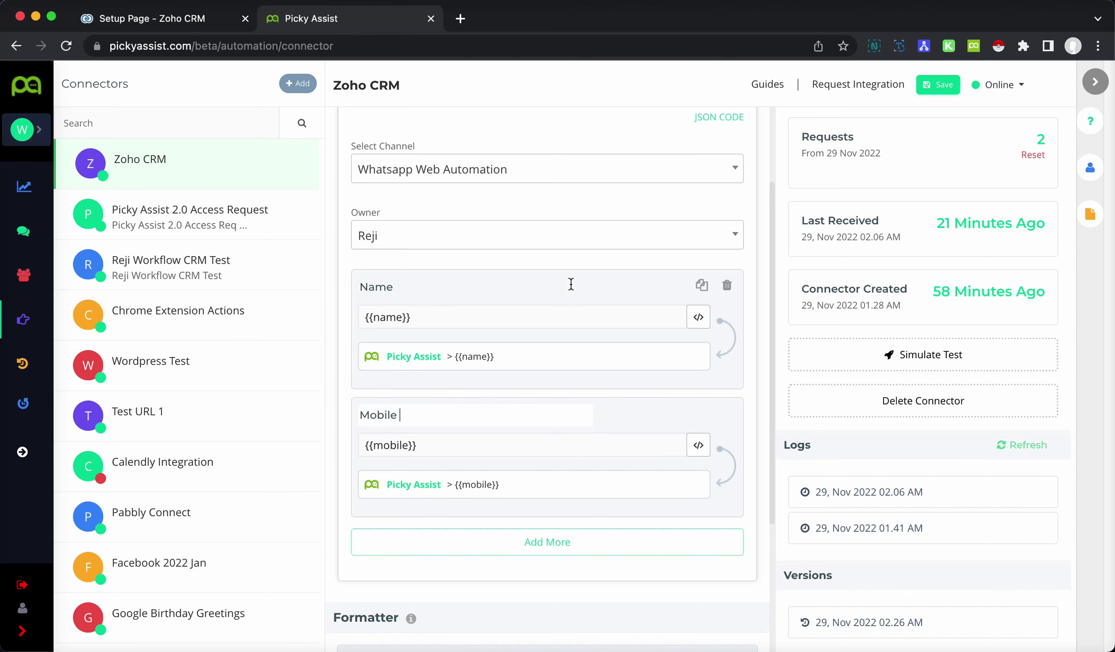
scroll(563, 270, "up", 2)
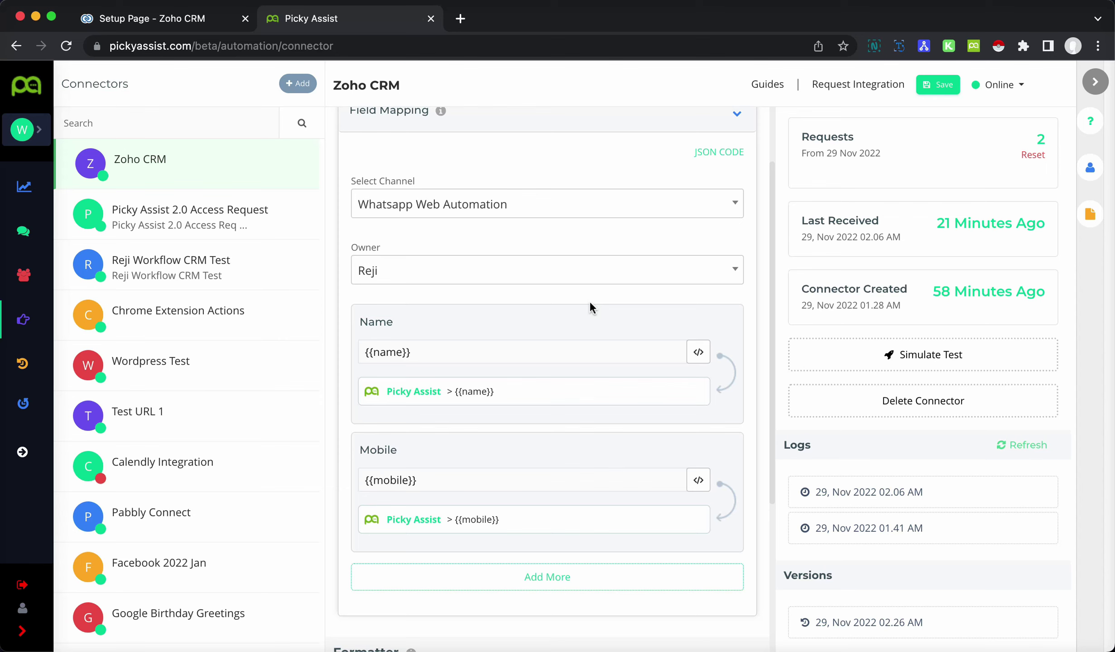
scroll(591, 305, "up", 1)
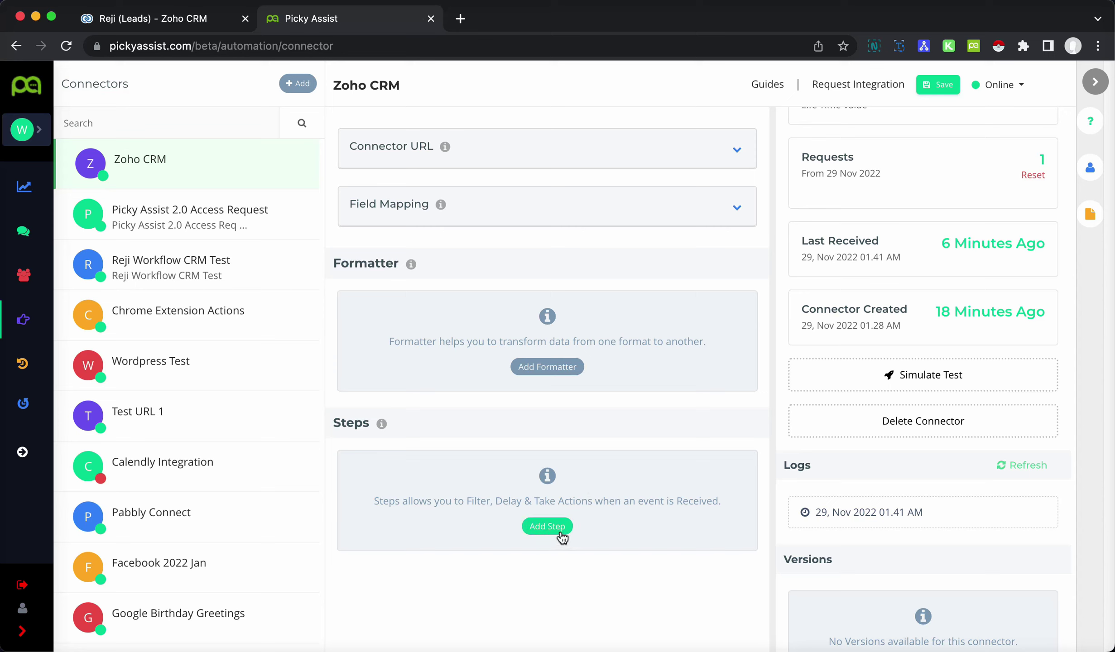
- Add a new connector step, switch its Actions on, and add a Send Message action
left_click(547, 526)
scroll(589, 521, "down", 4)
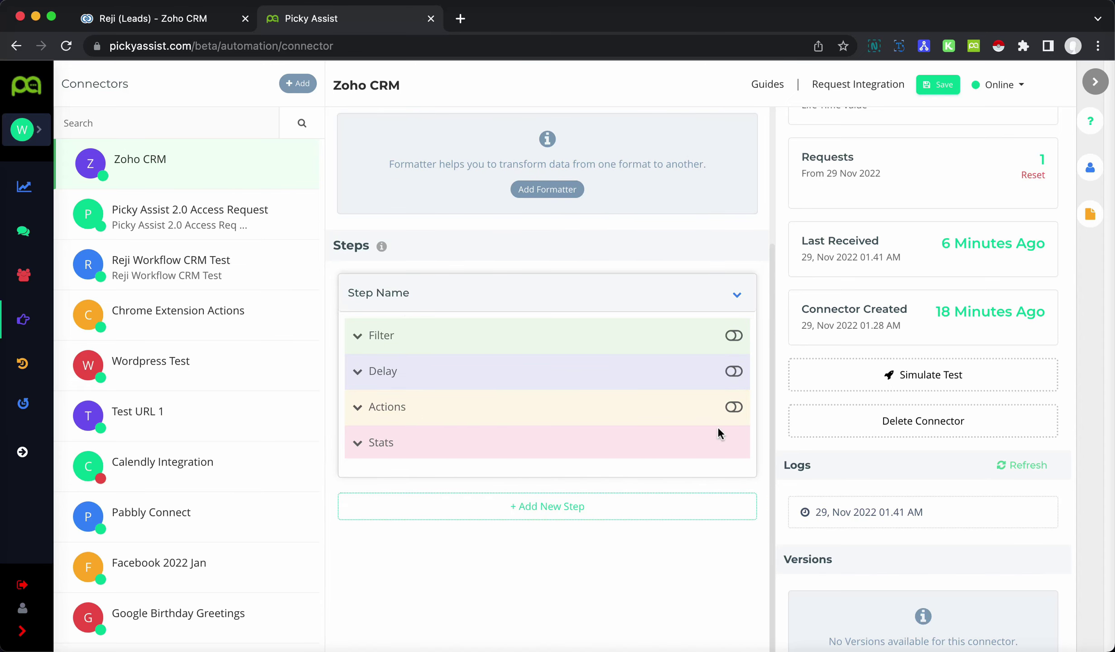
left_click(734, 407)
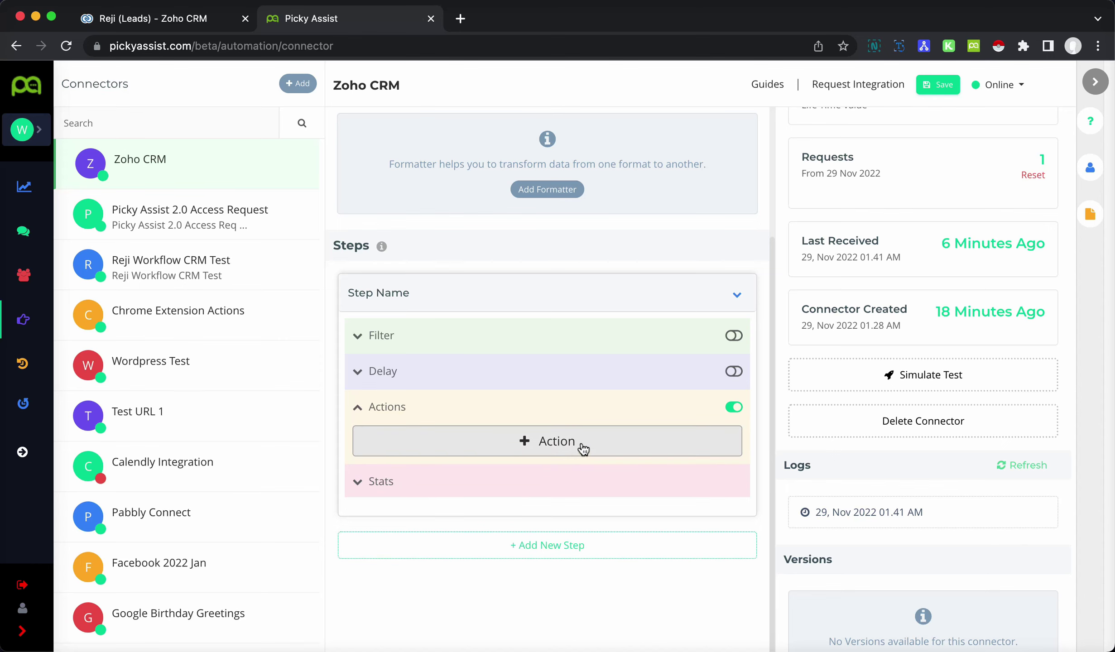
left_click(583, 448)
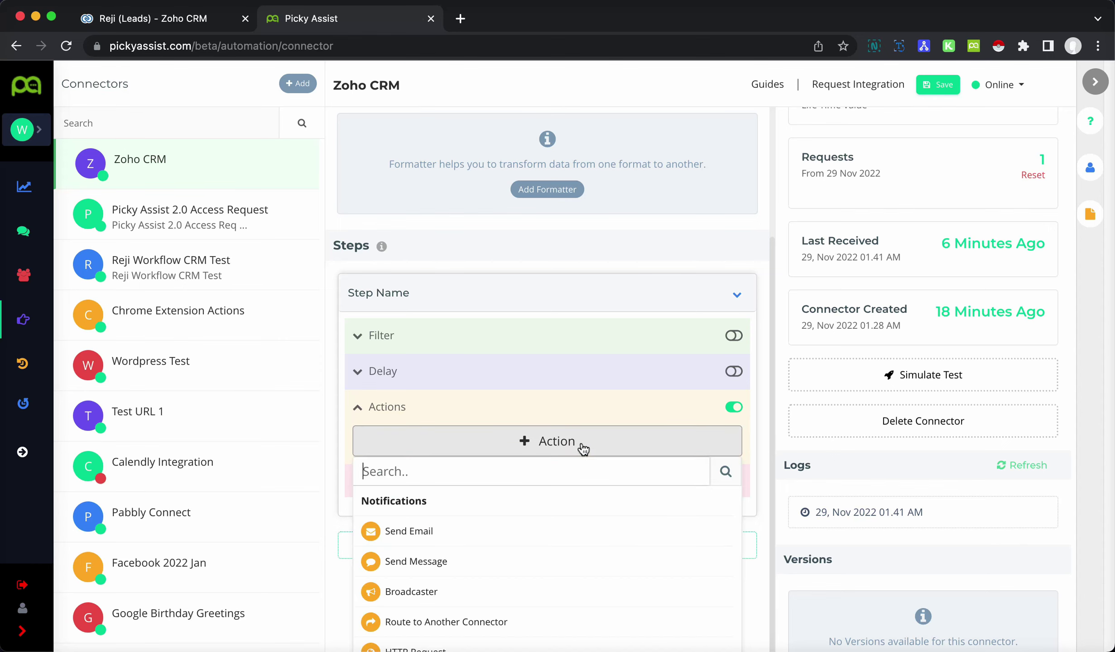
left_click(473, 568)
scroll(646, 481, "down", 6)
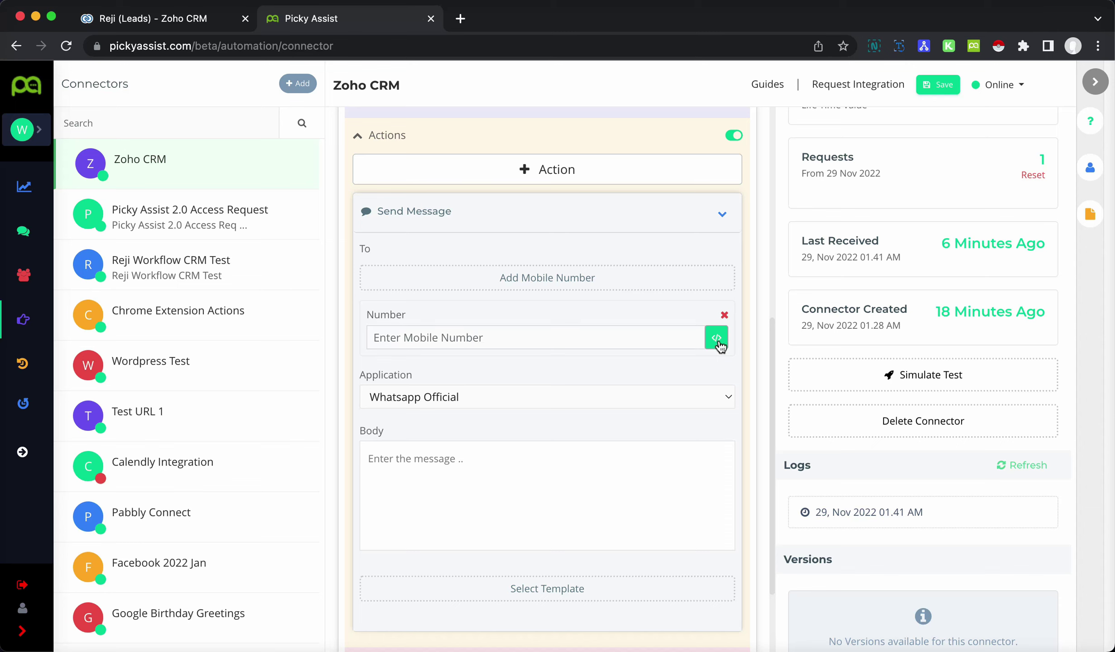
- Set the recipient Number to {{Zoho CRM.mobile}} and the application to Whatsapp Web Automation
left_click(717, 340)
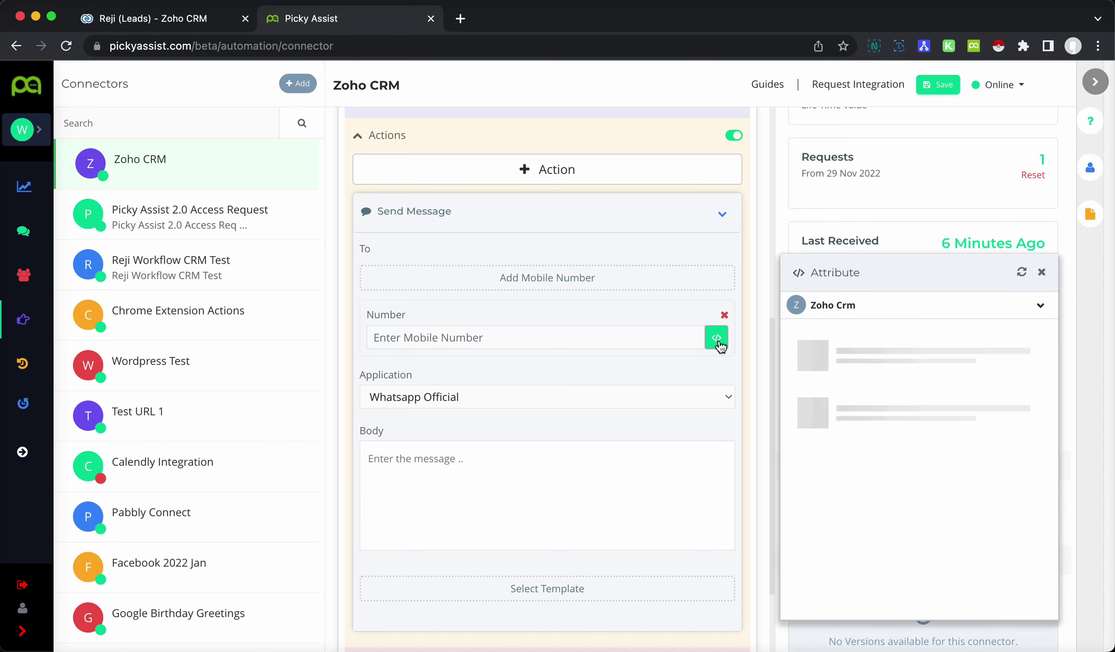
left_click(857, 306)
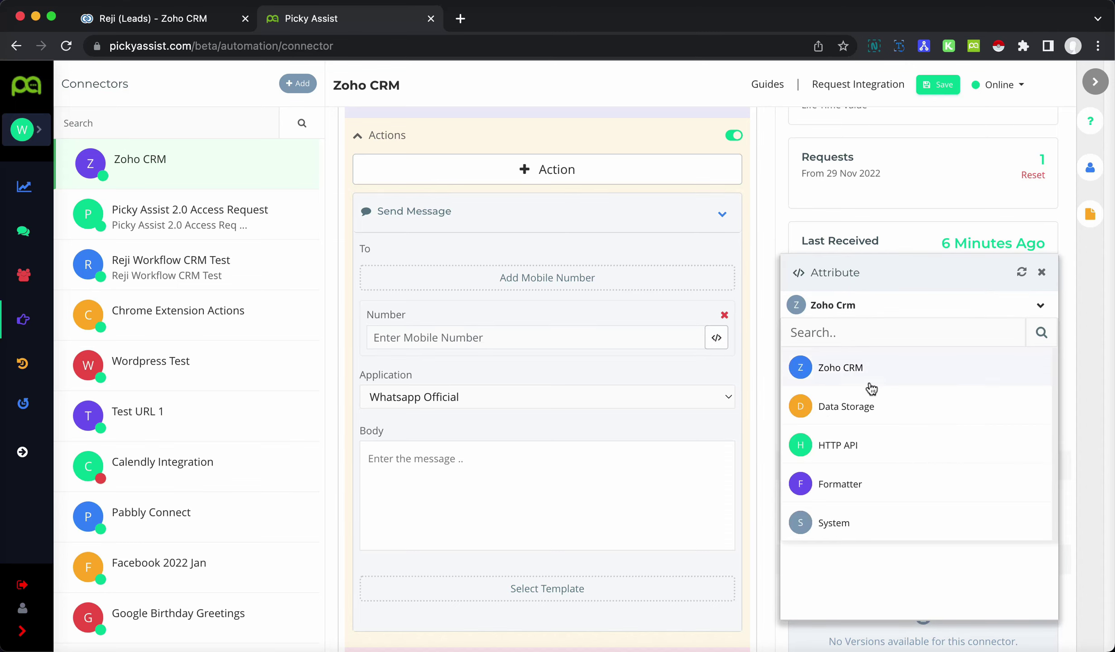
left_click(876, 521)
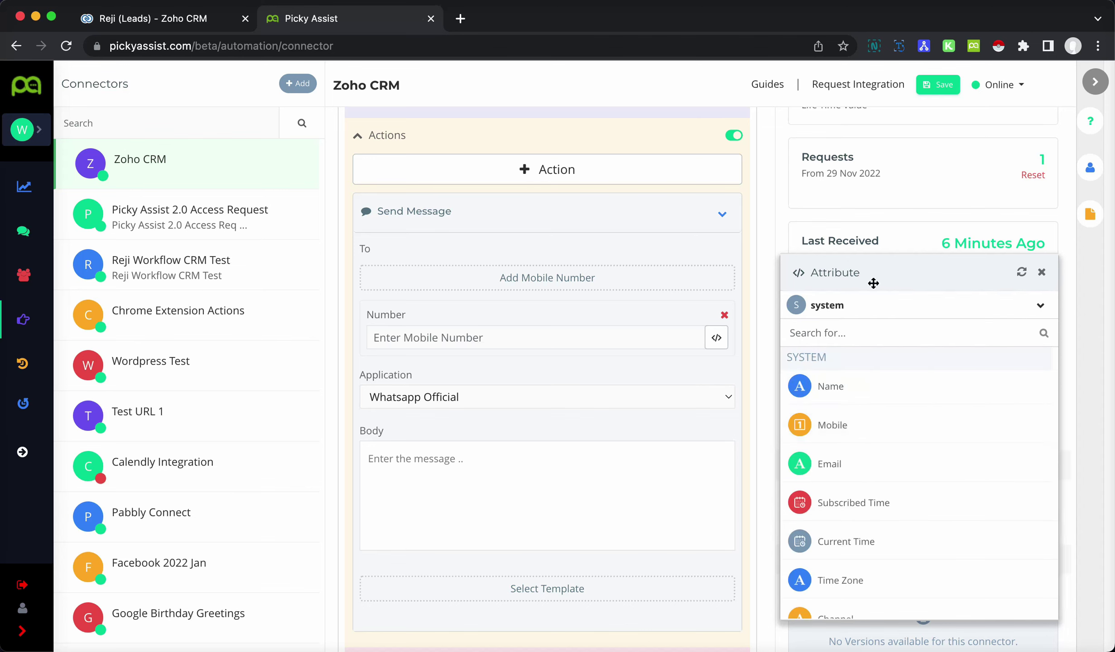
left_click(867, 310)
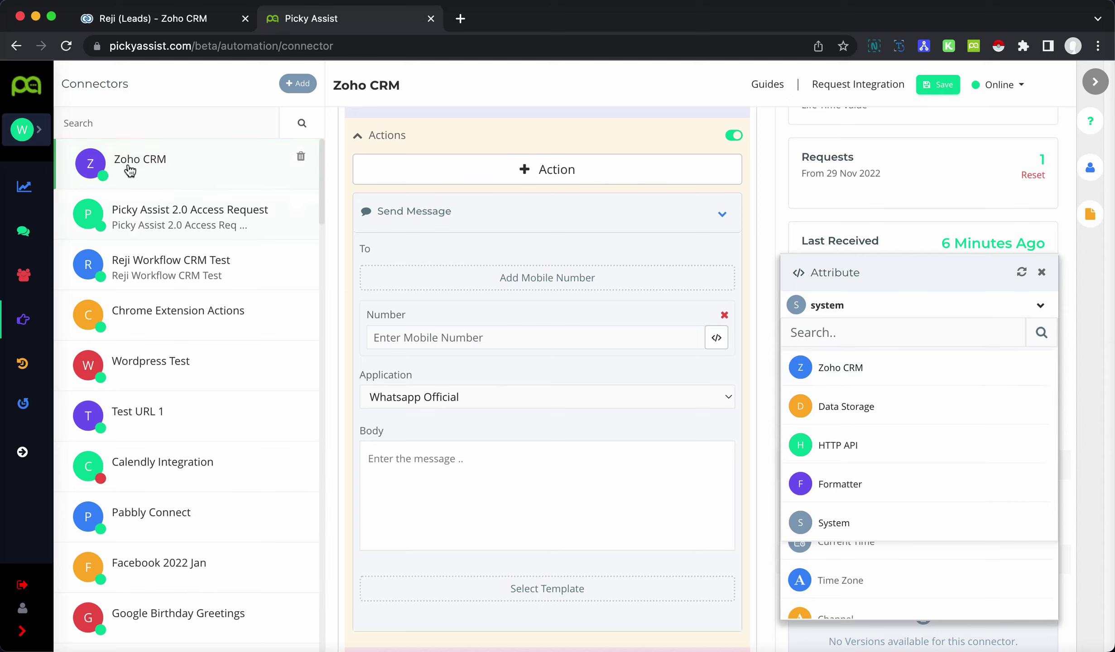
left_click(856, 376)
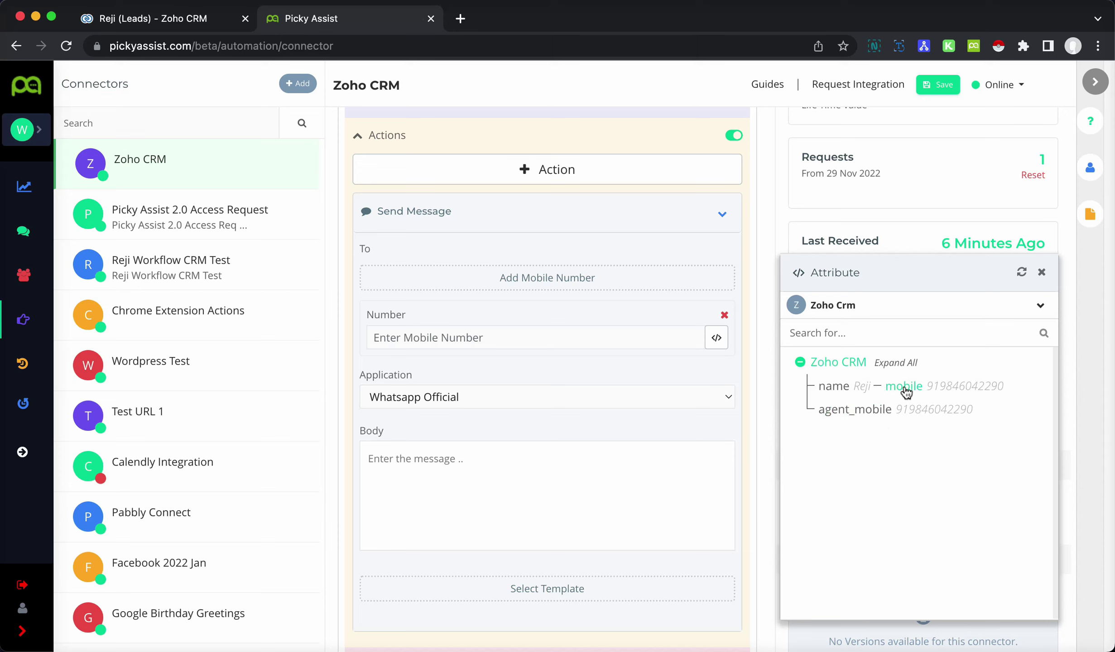
left_click(904, 388)
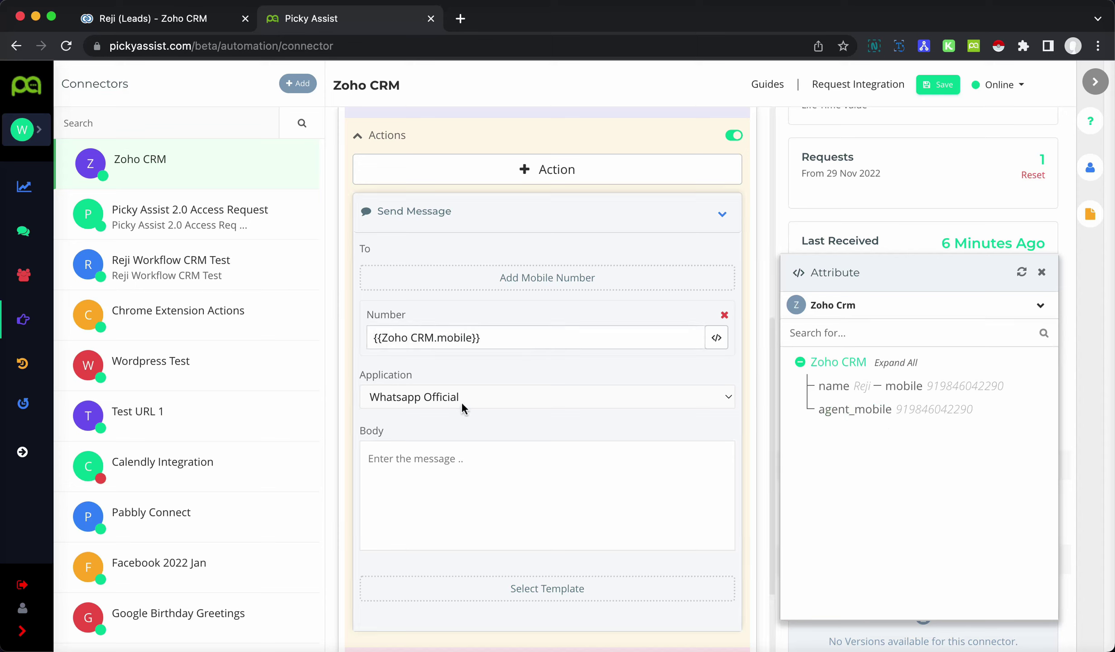
left_click(507, 394)
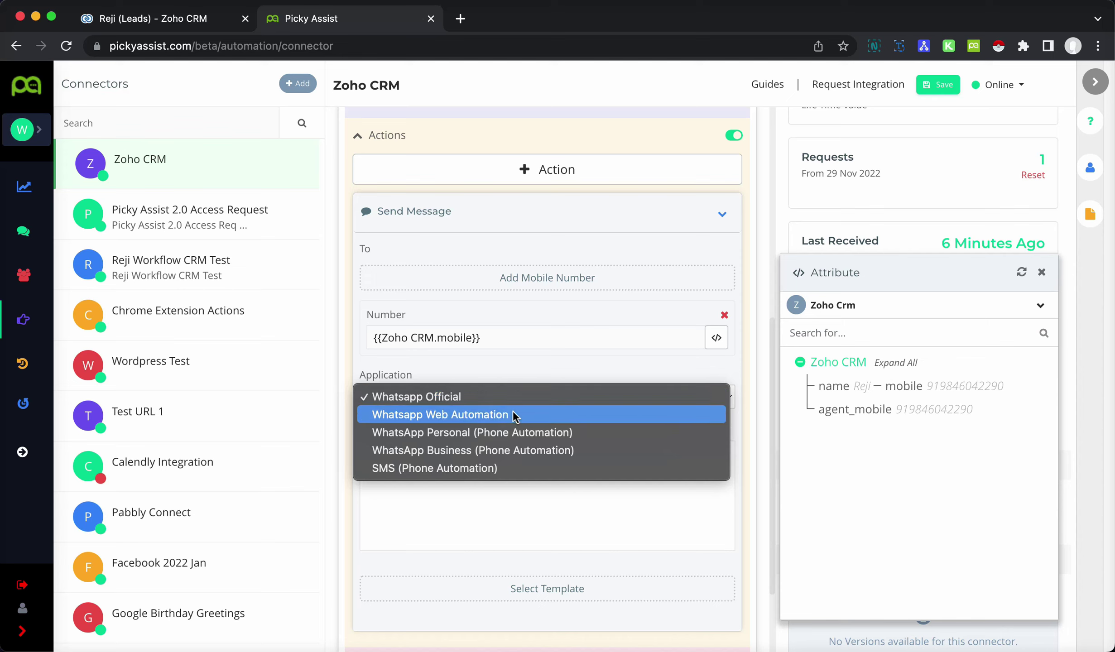
left_click(513, 413)
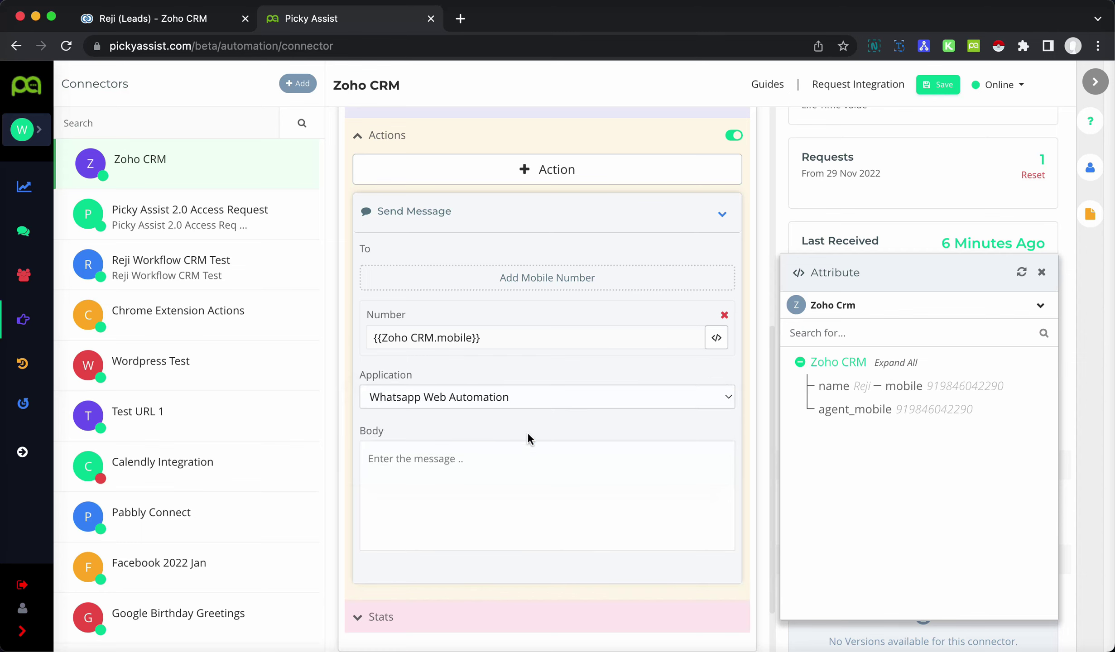
scroll(552, 448, "down", 1)
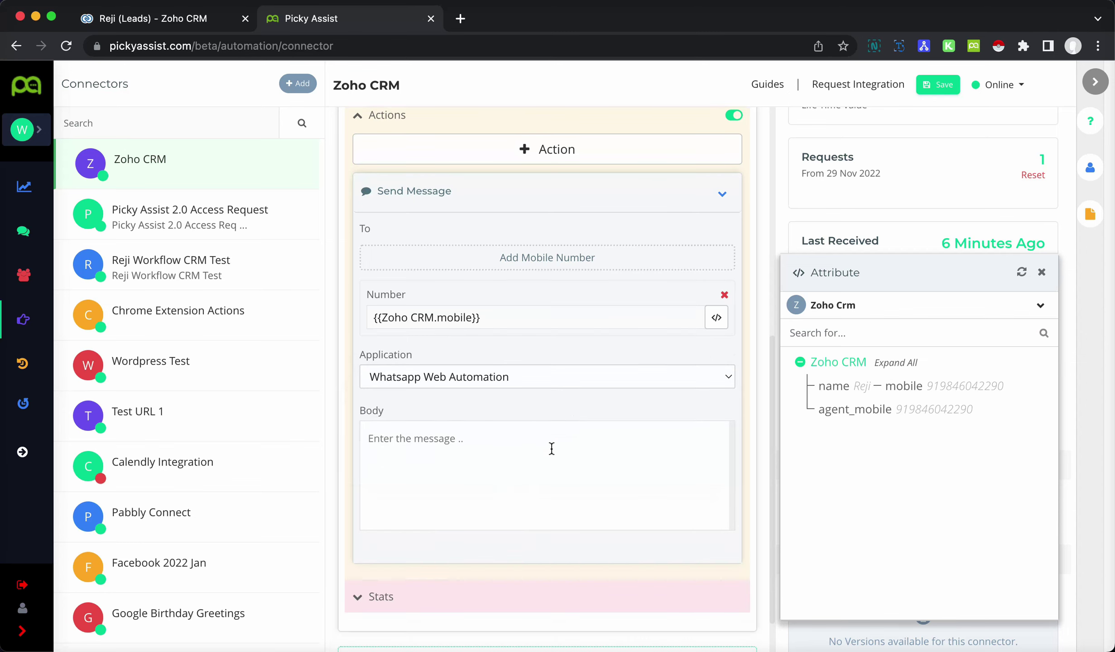
- Write the body 'Hello {{Zoho CRM.name}}' with a second line 'Welcome to Picky Assist', then collapse the action
left_click(481, 456)
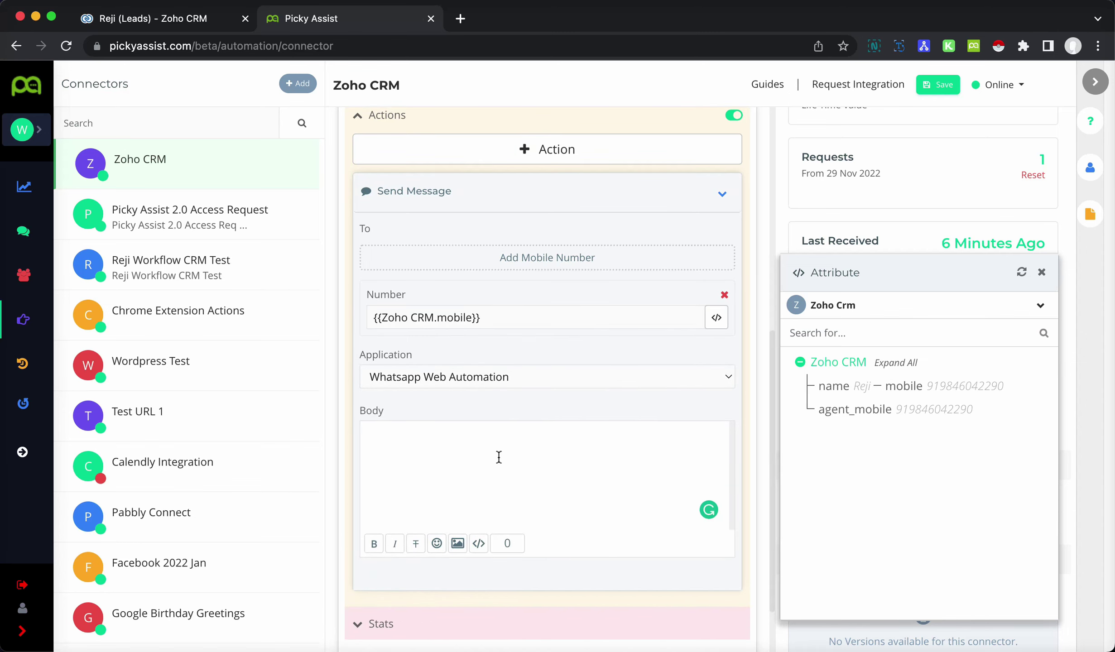
type("Hello")
left_click(833, 386)
scroll(419, 437, "down", 1)
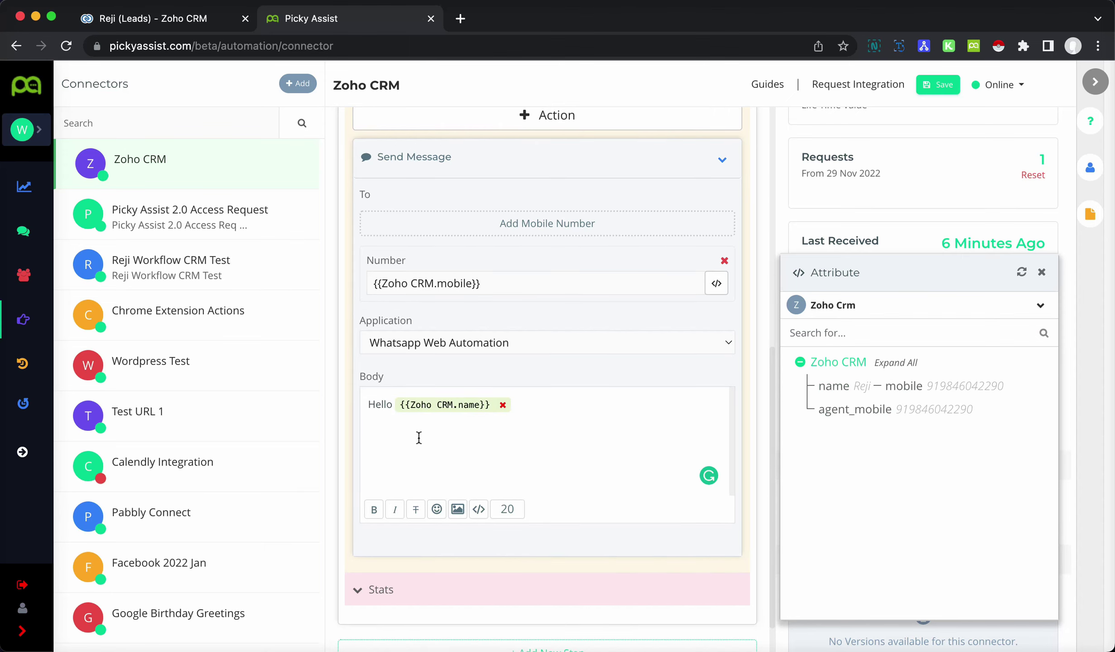
key("Return")
type("Welcome to Picky Assist")
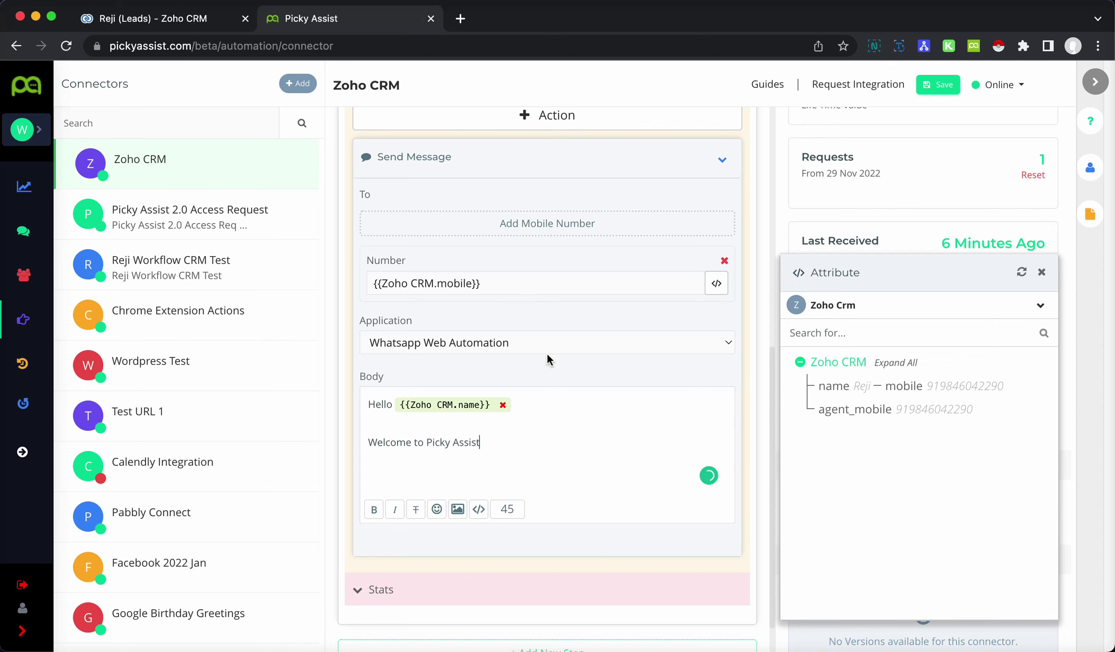
left_click(721, 158)
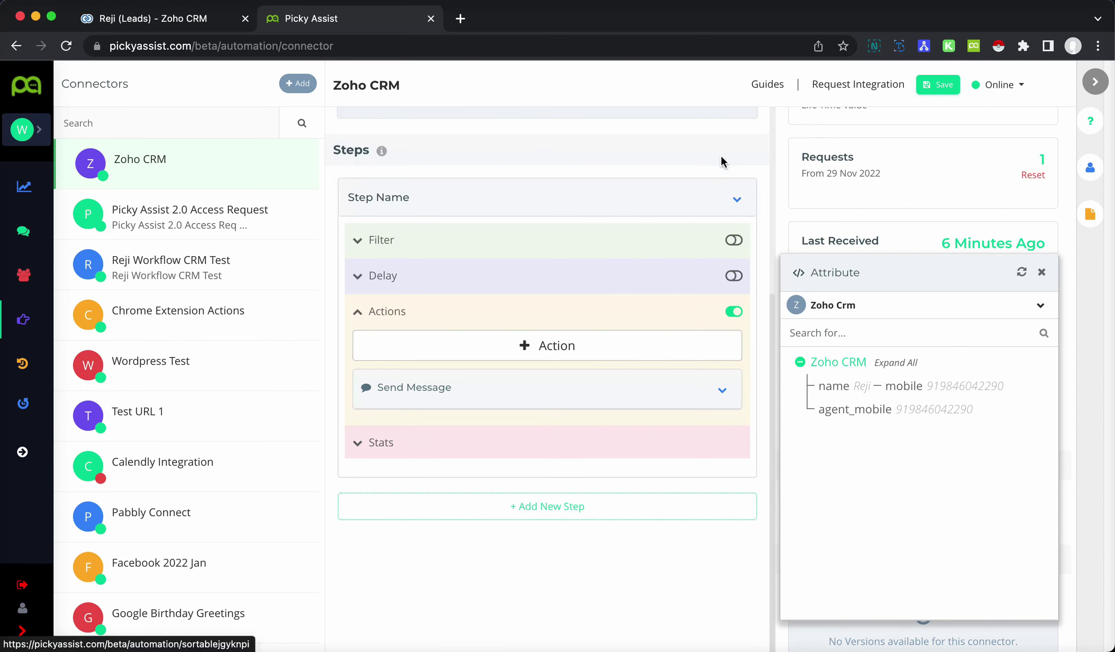
- Rename the first step to 'Welcome Message to User'
left_click(403, 197)
left_click_drag(446, 199, 275, 203)
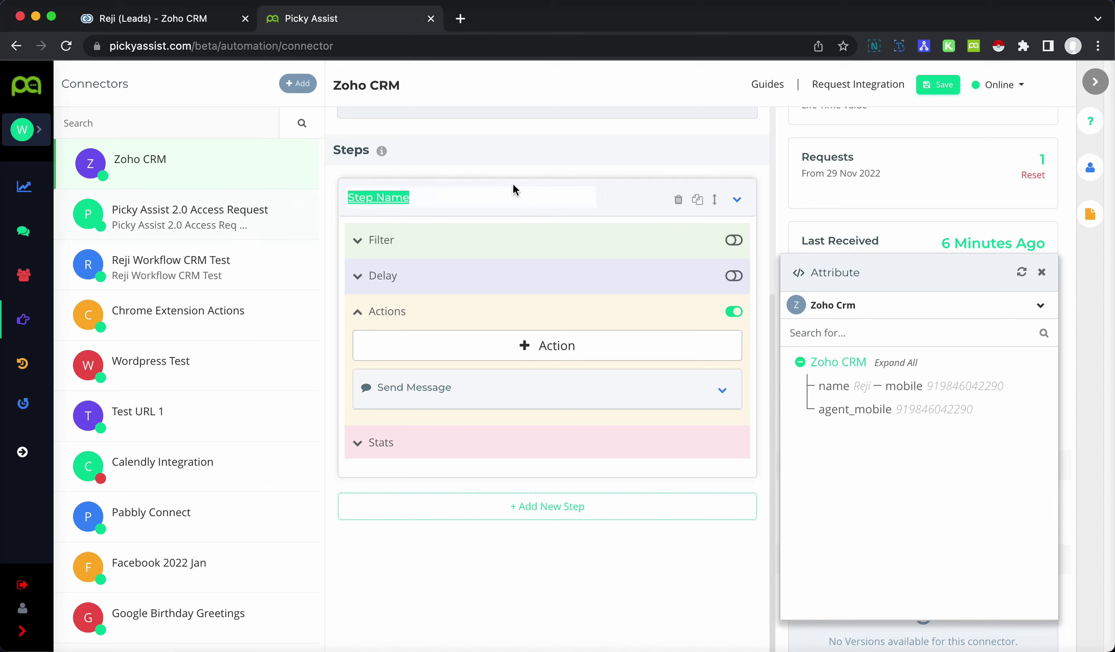
type("Wel")
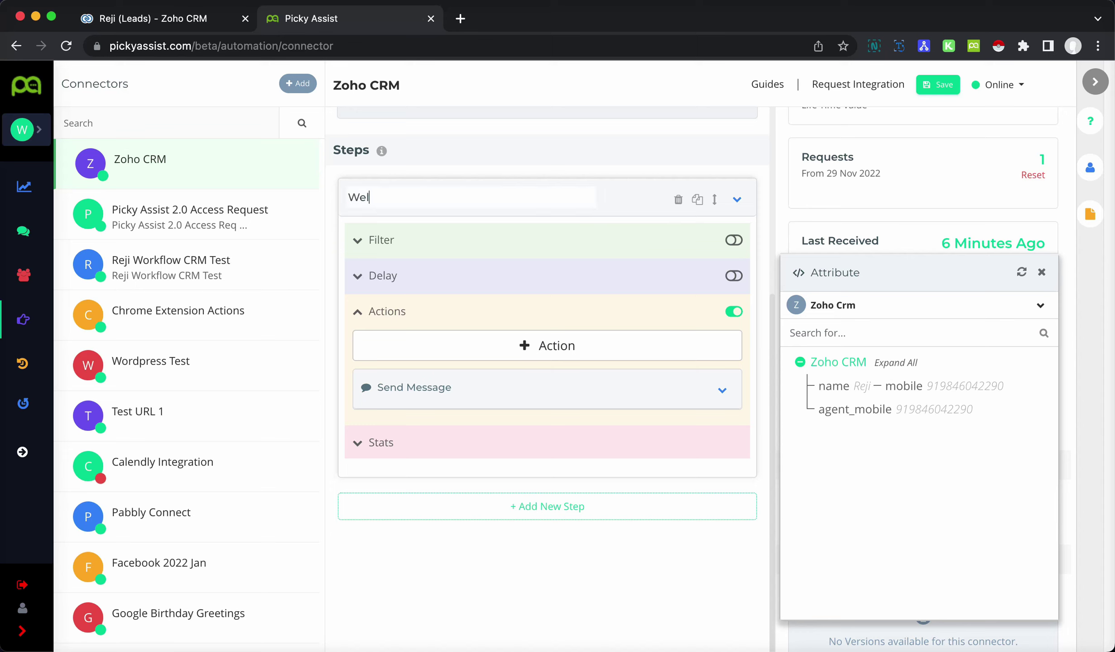
type("come Message to User")
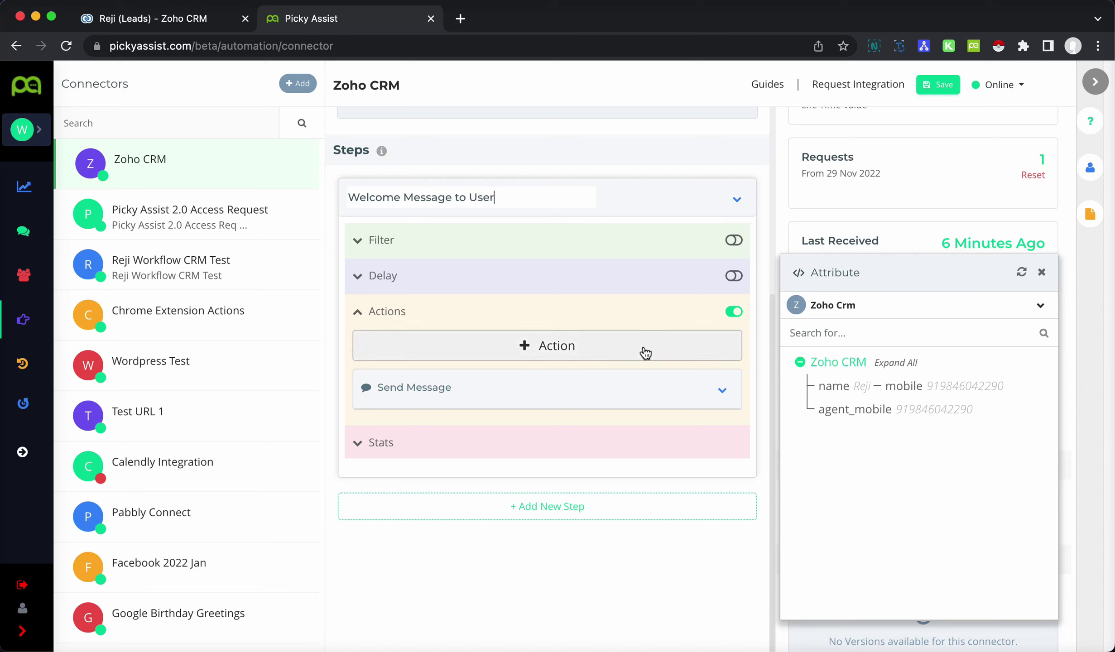
left_click(613, 156)
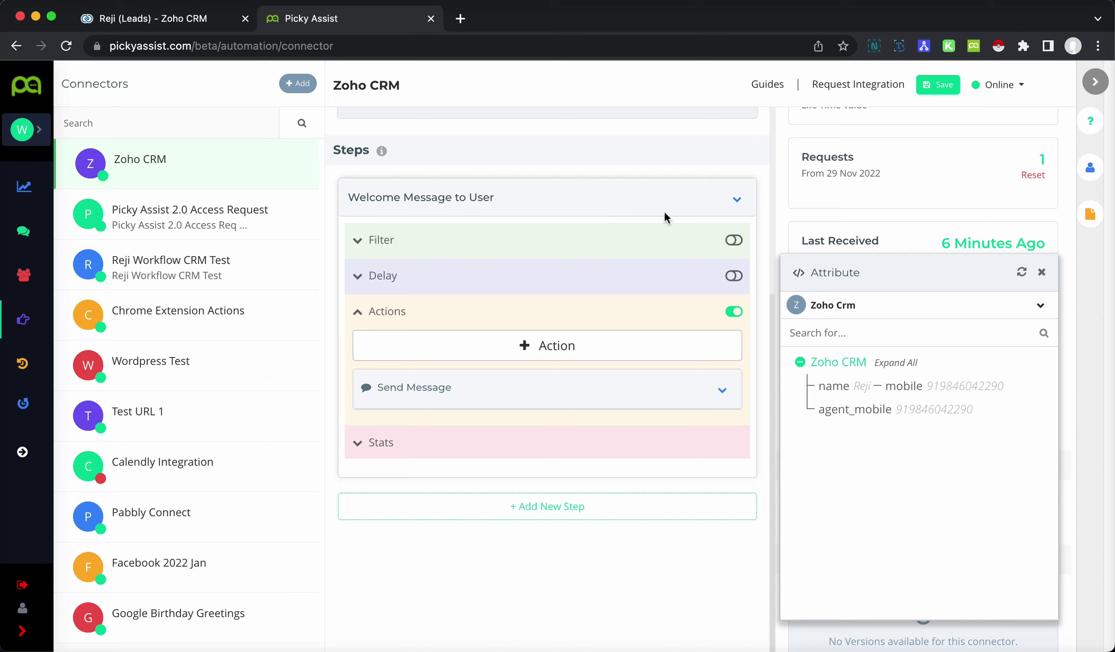
- Duplicate the step, rename the copy 'Message to Sales Team', and expand its Send Message action
left_click(699, 206)
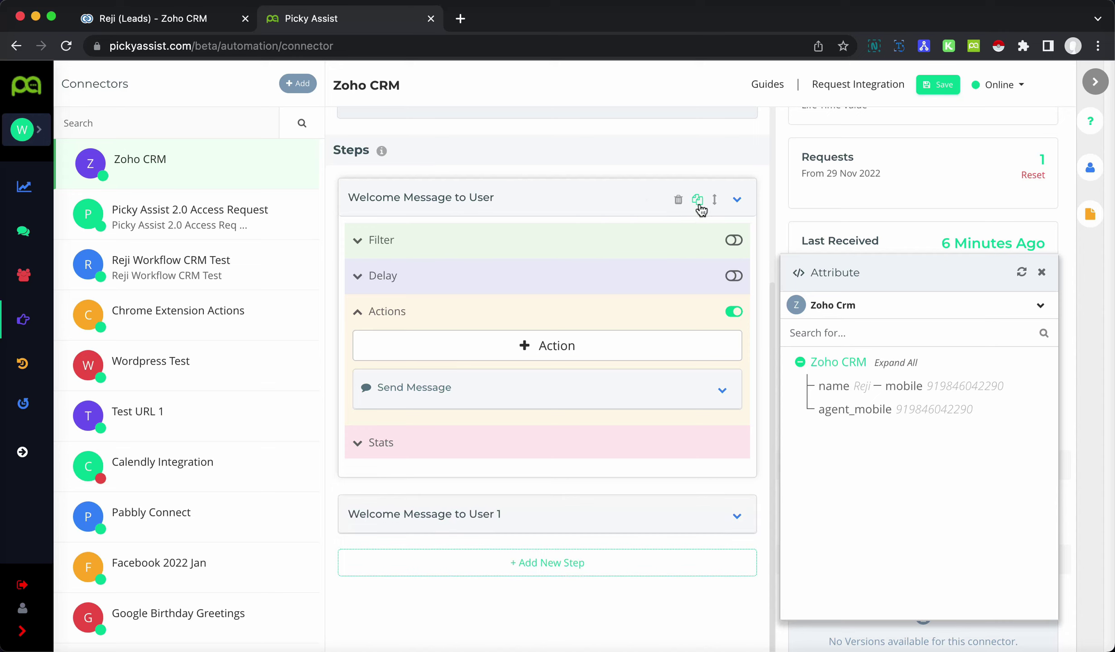
scroll(591, 390, "down", 2)
left_click(739, 460)
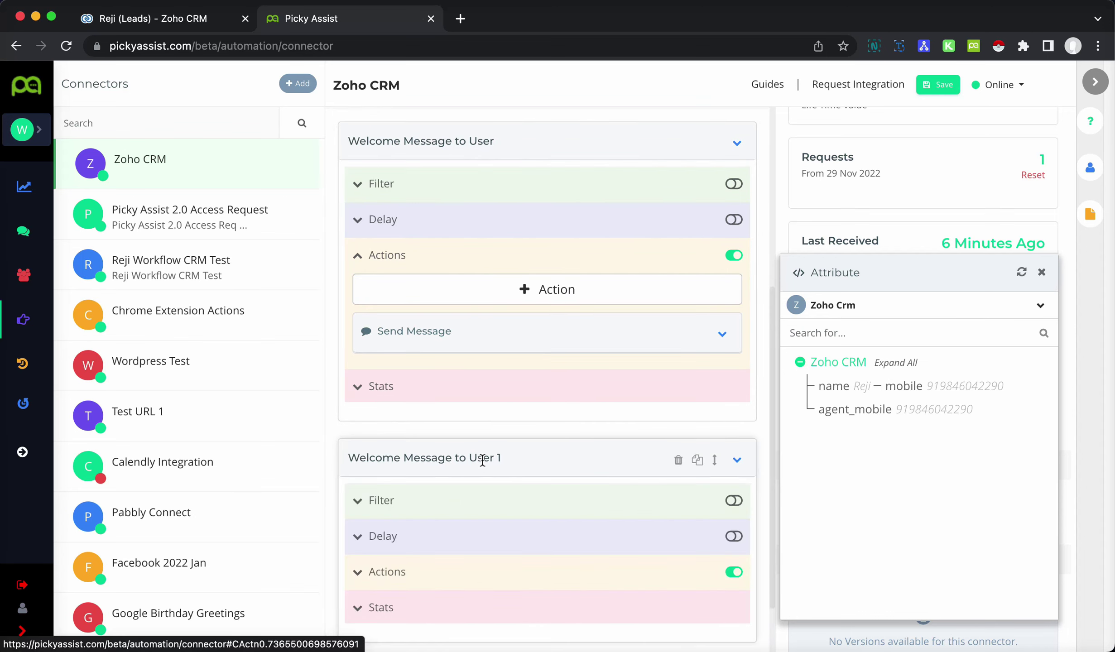
left_click_drag(525, 456, 284, 461)
type("Mes")
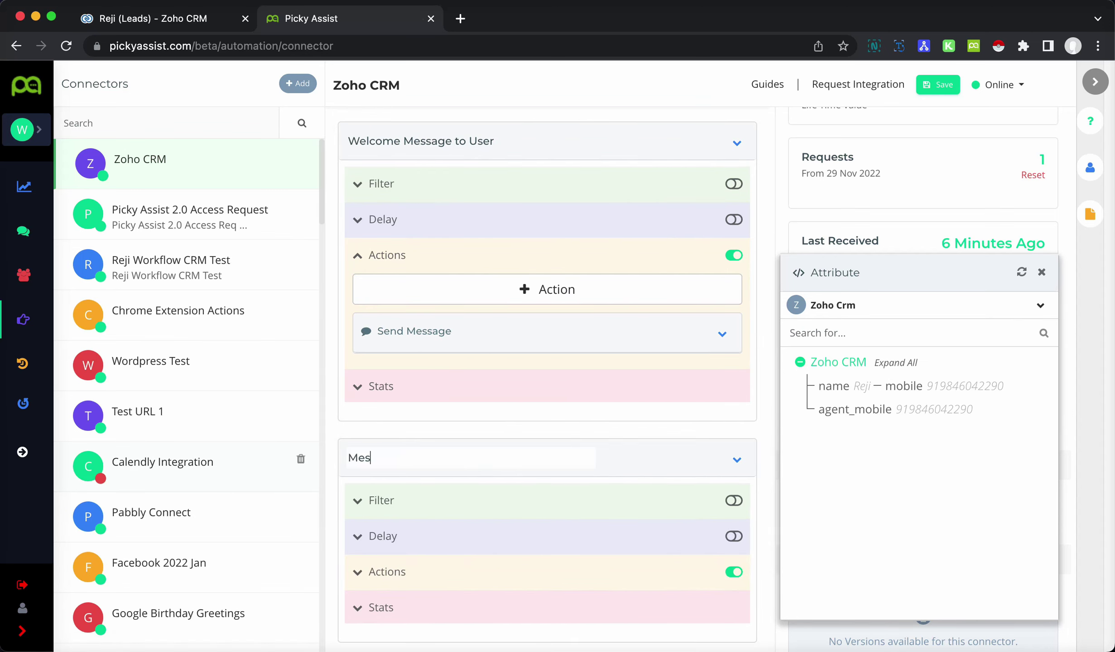
type("sage to Sales Team")
scroll(479, 457, "down", 4)
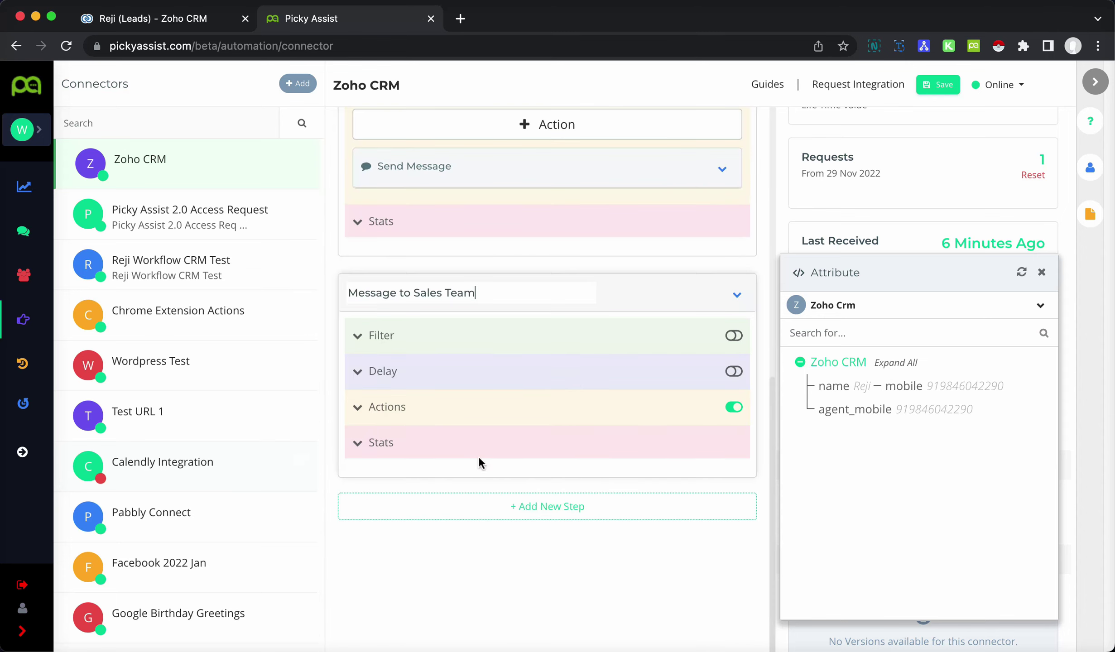
left_click(393, 408)
left_click(724, 477)
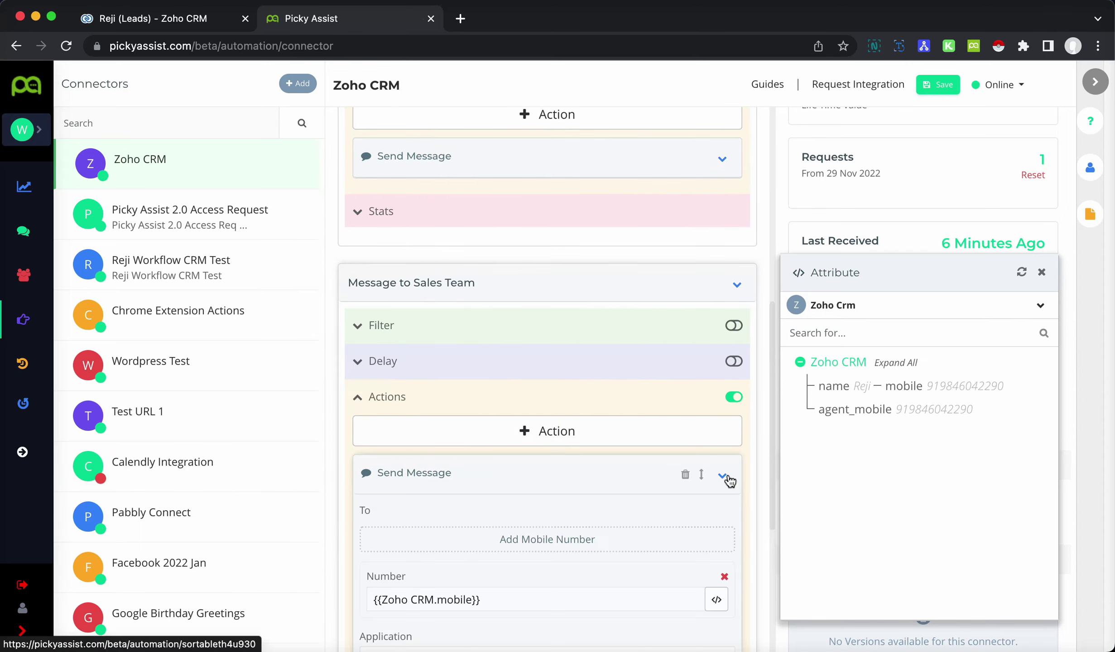
scroll(640, 459, "down", 5)
- Replace the sales-team recipient Number with {{Zoho CRM.agent_mobile}}
left_click_drag(545, 346, 279, 351)
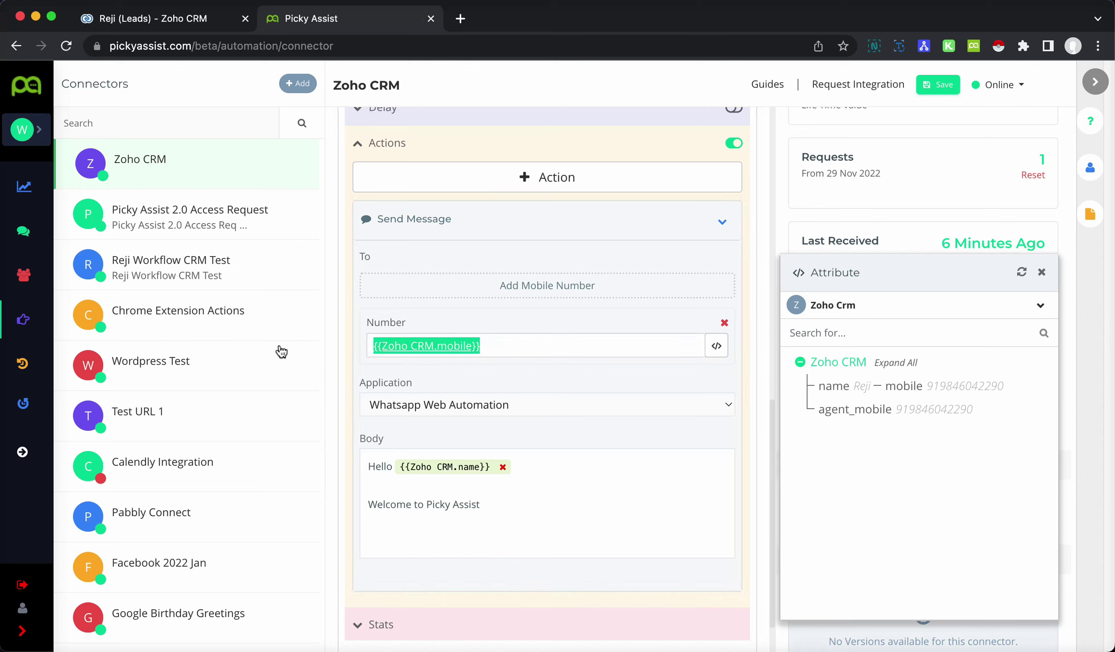
key("BackSpace")
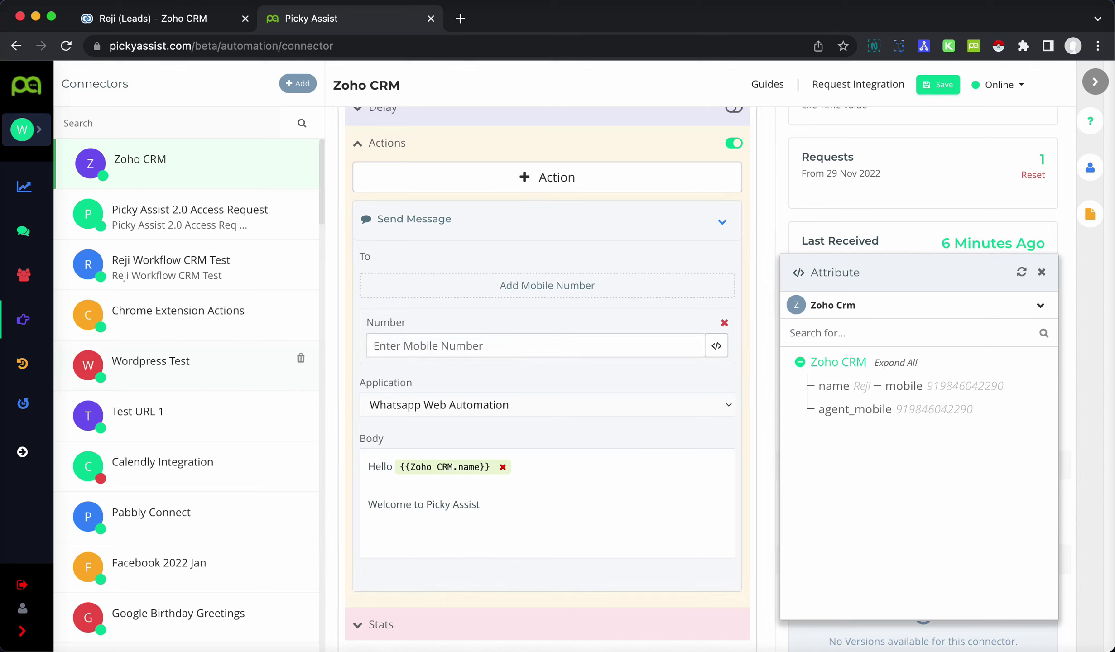
left_click(851, 412)
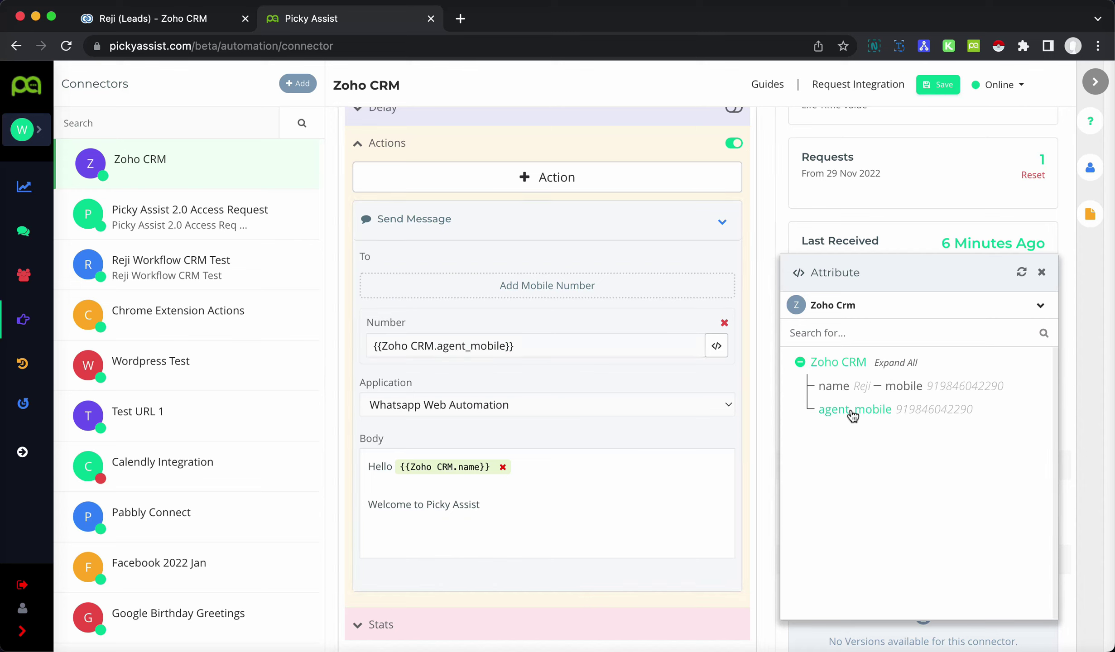
scroll(642, 385, "down", 2)
scroll(641, 382, "down", 2)
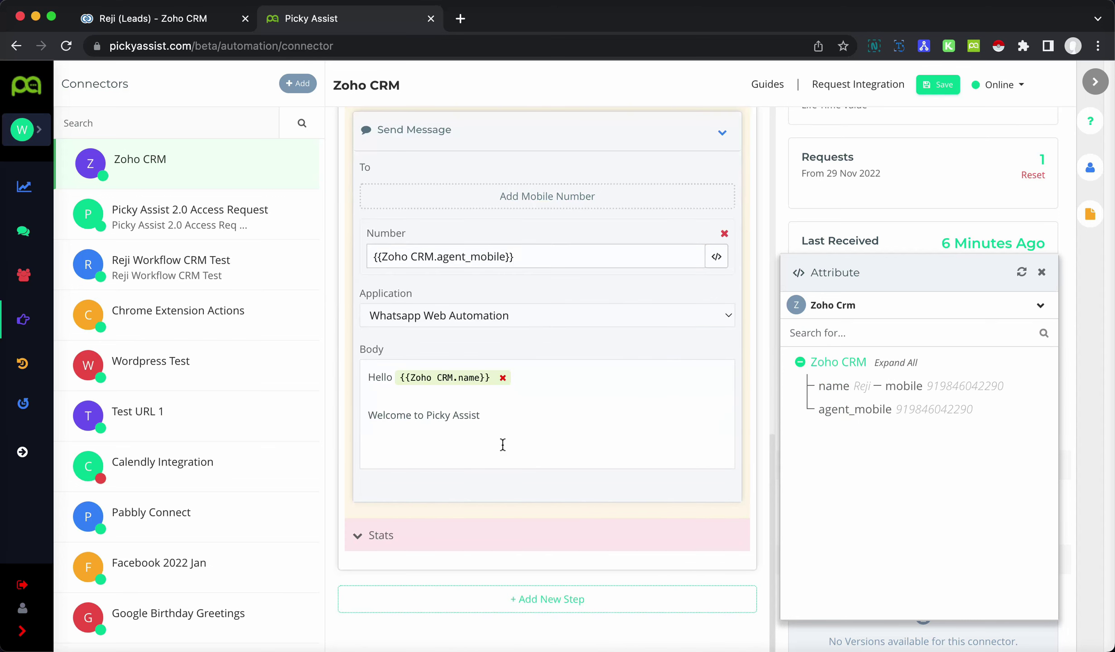
- Rewrite the body as 'Lead Leads', 'Lead name {{Zoho CRM.name}}' and 'Mobile Number {{Zoho CRM.mobile}}'
left_click_drag(522, 417, 306, 371)
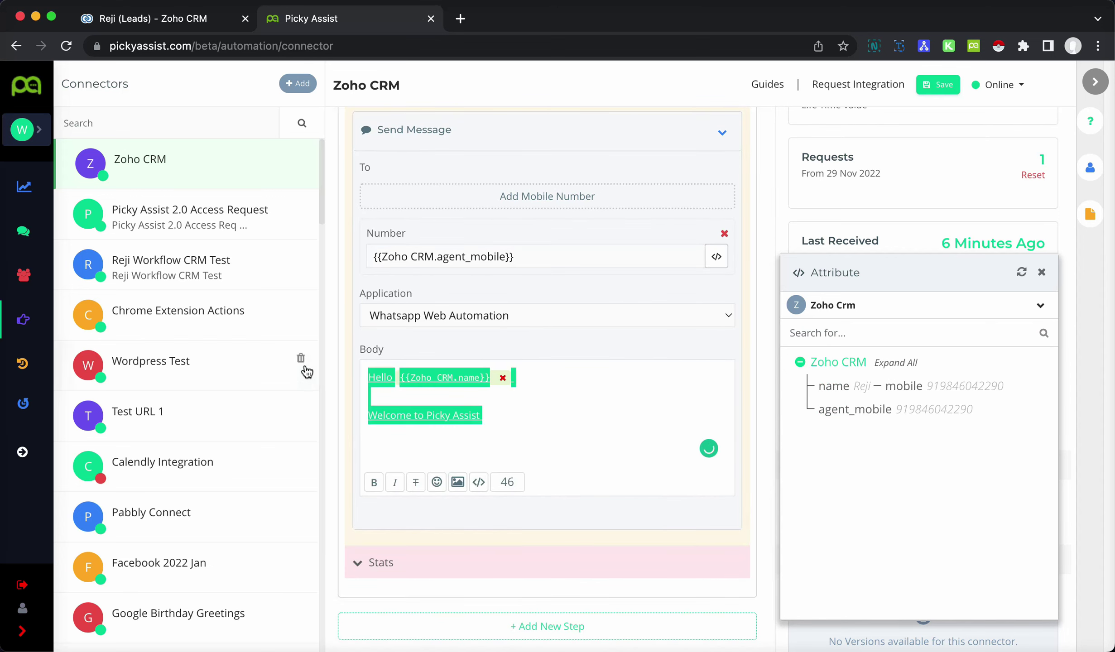
key("BackSpace")
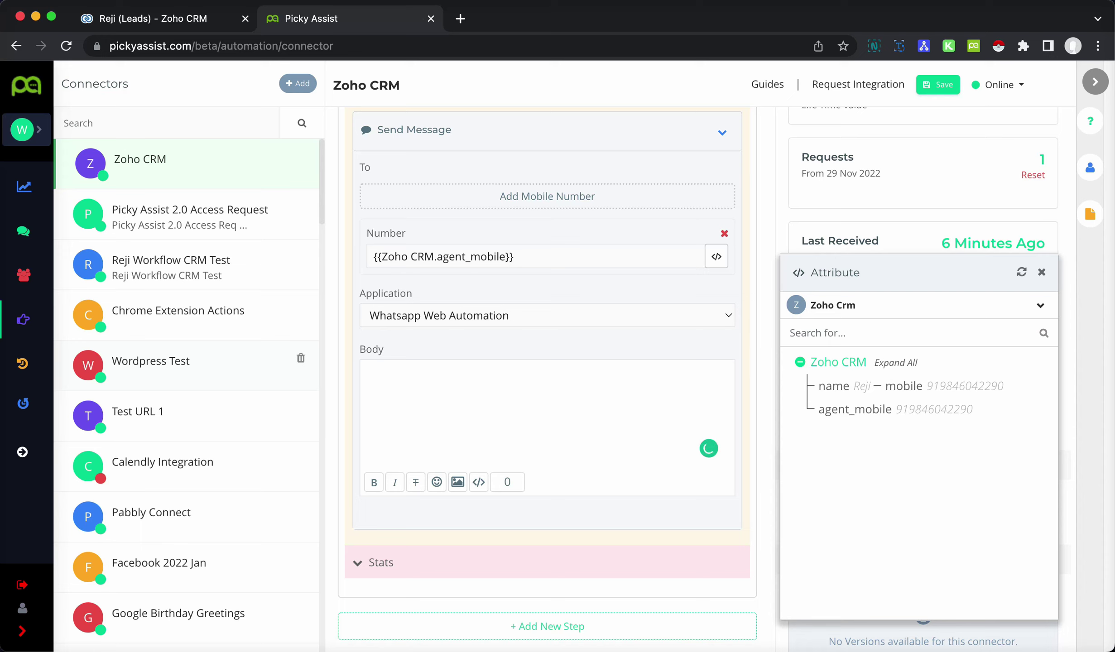
type("Lead Leads")
key("Return")
key("Return")
type("Lead name")
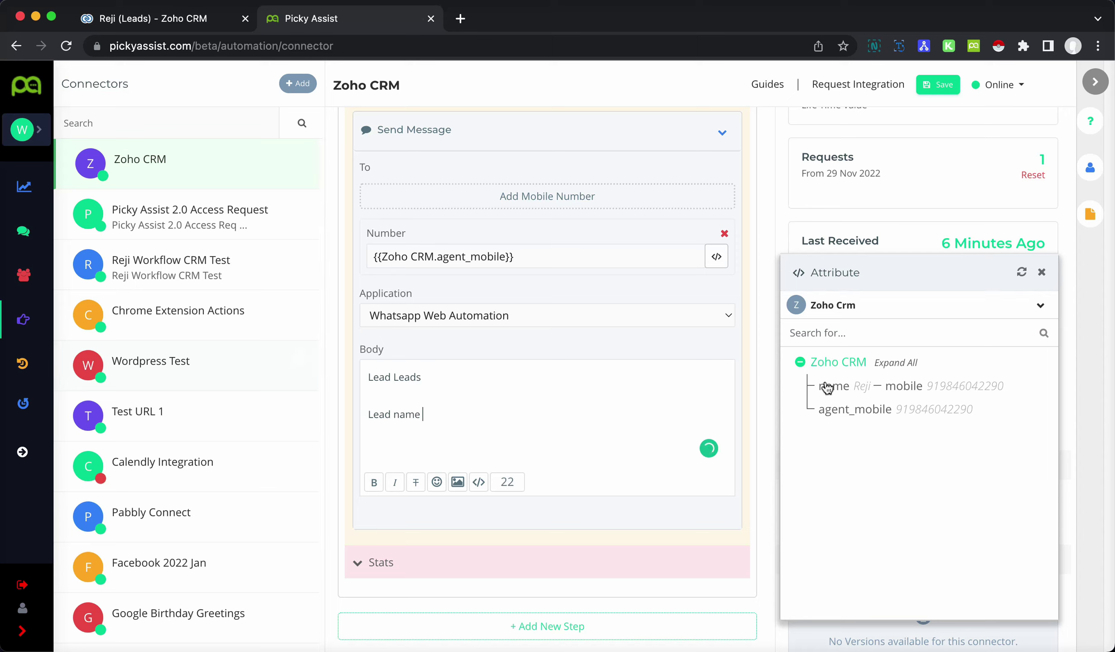
left_click(829, 387)
type("M")
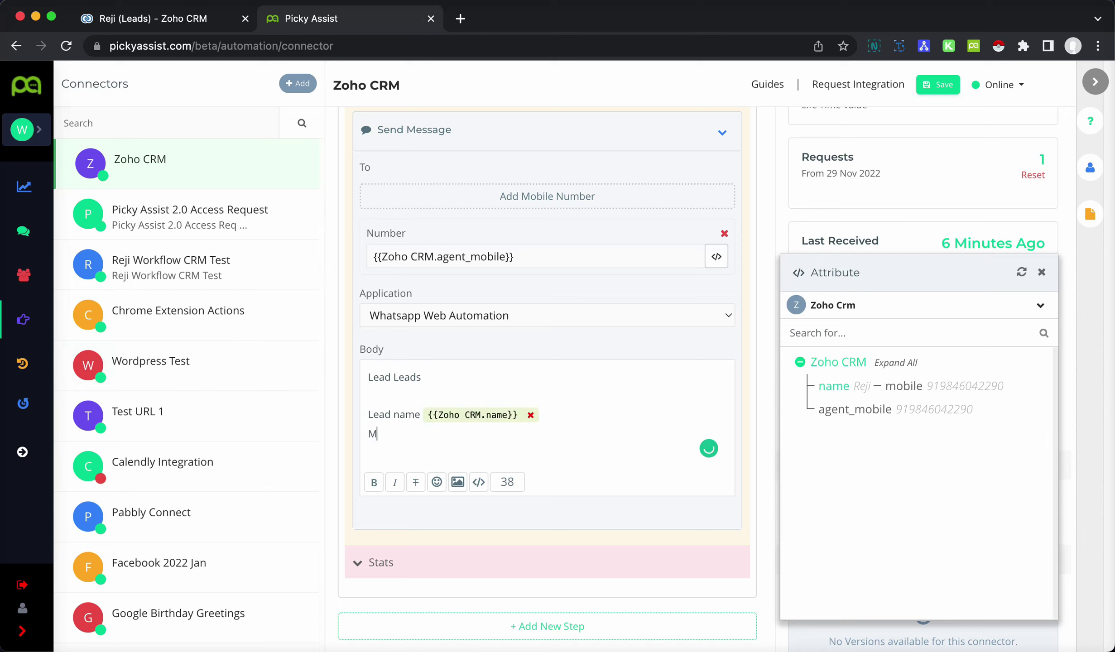
type("obile Number")
left_click(919, 390)
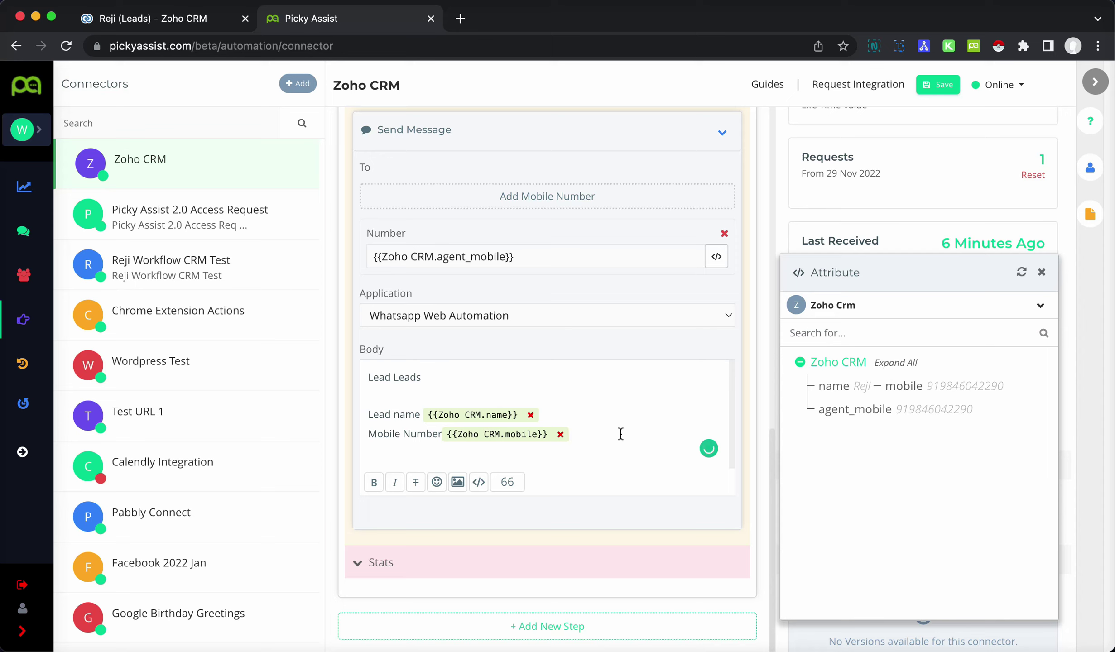
key("Return")
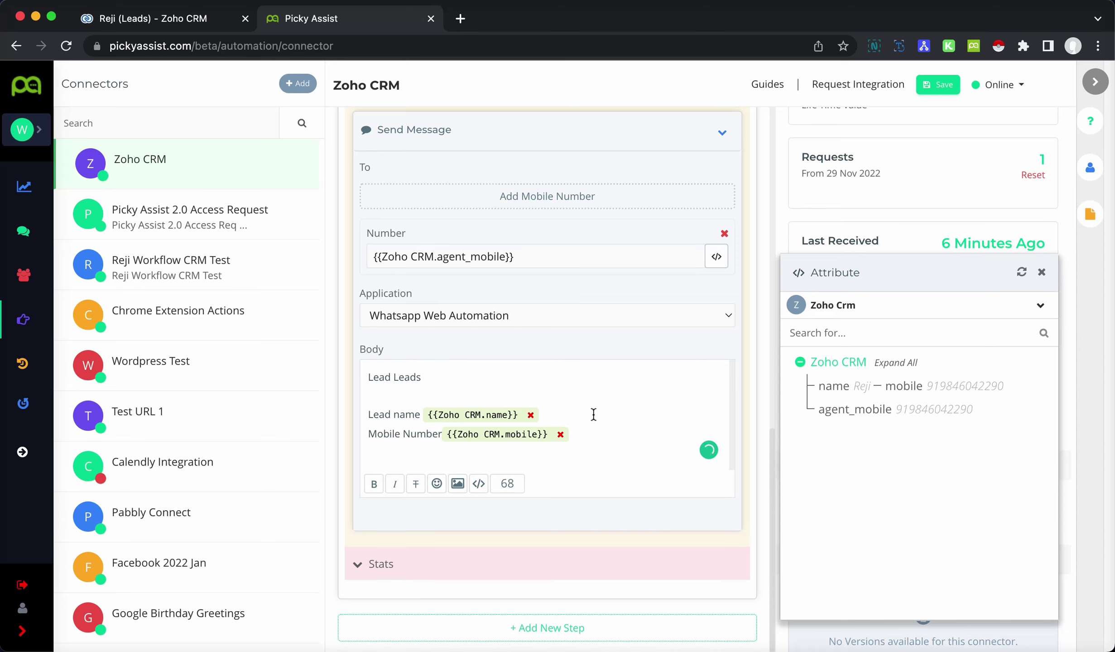
scroll(558, 383, "up", 5)
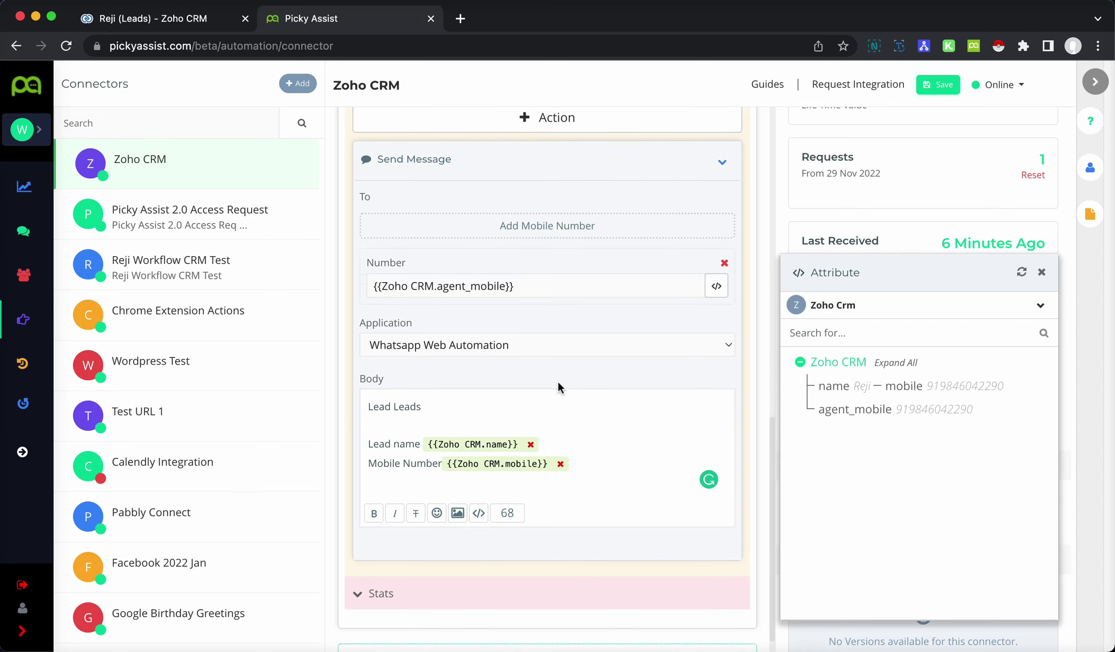
- Collapse the Send Message card, the Message to Sales Team step and the Welcome Message to User step
left_click(727, 348)
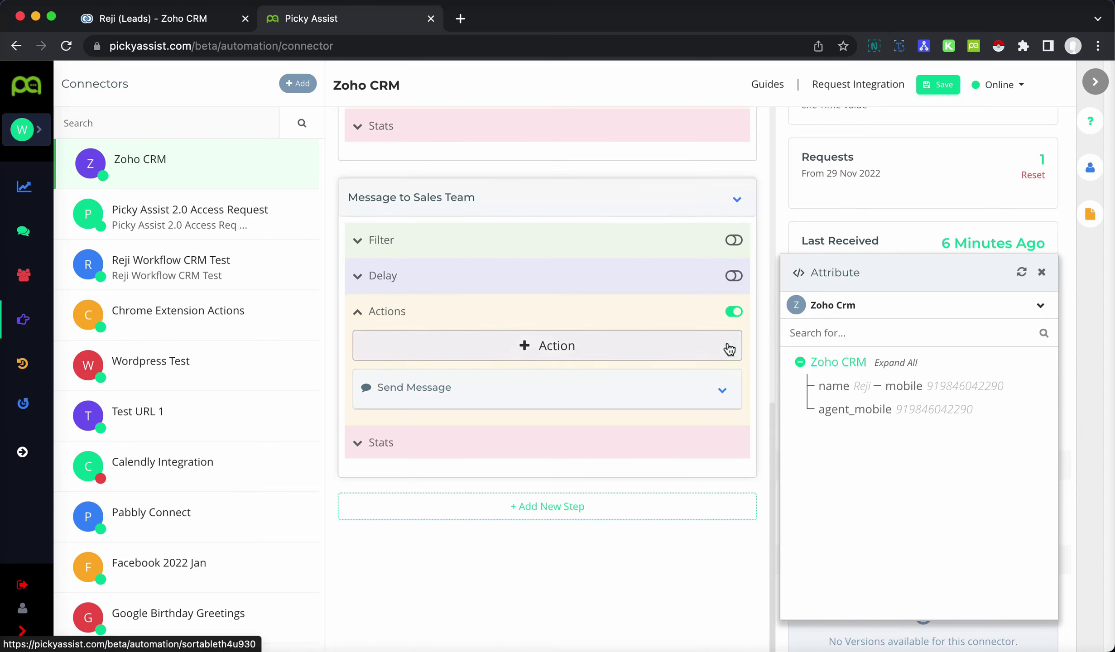
left_click(743, 211)
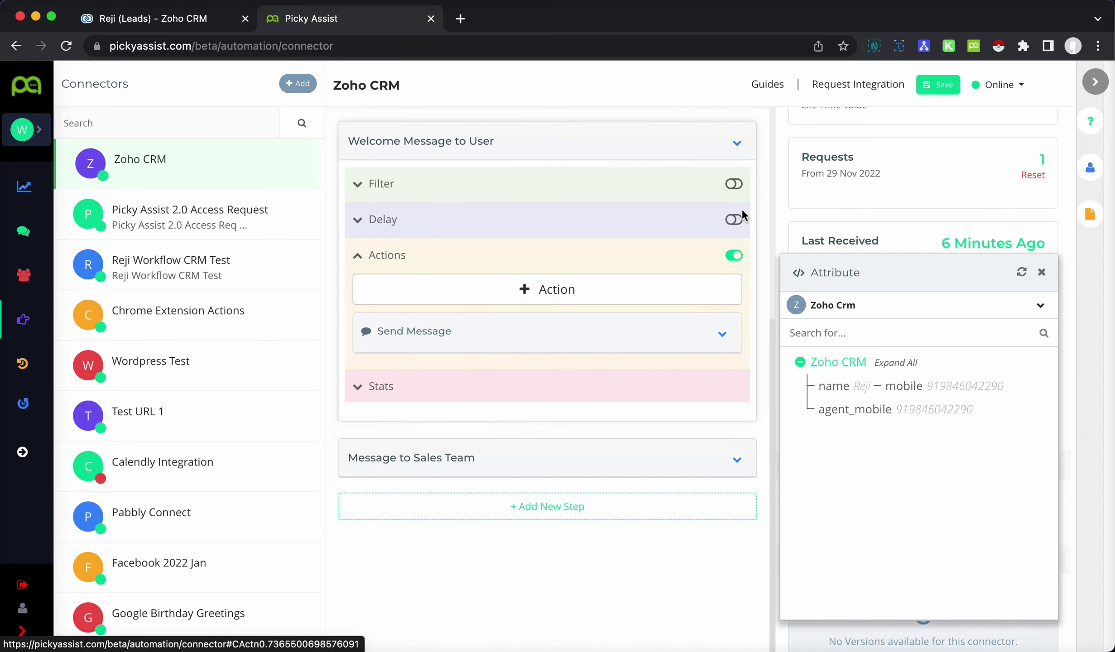
scroll(743, 255, "up", 4)
left_click(737, 313)
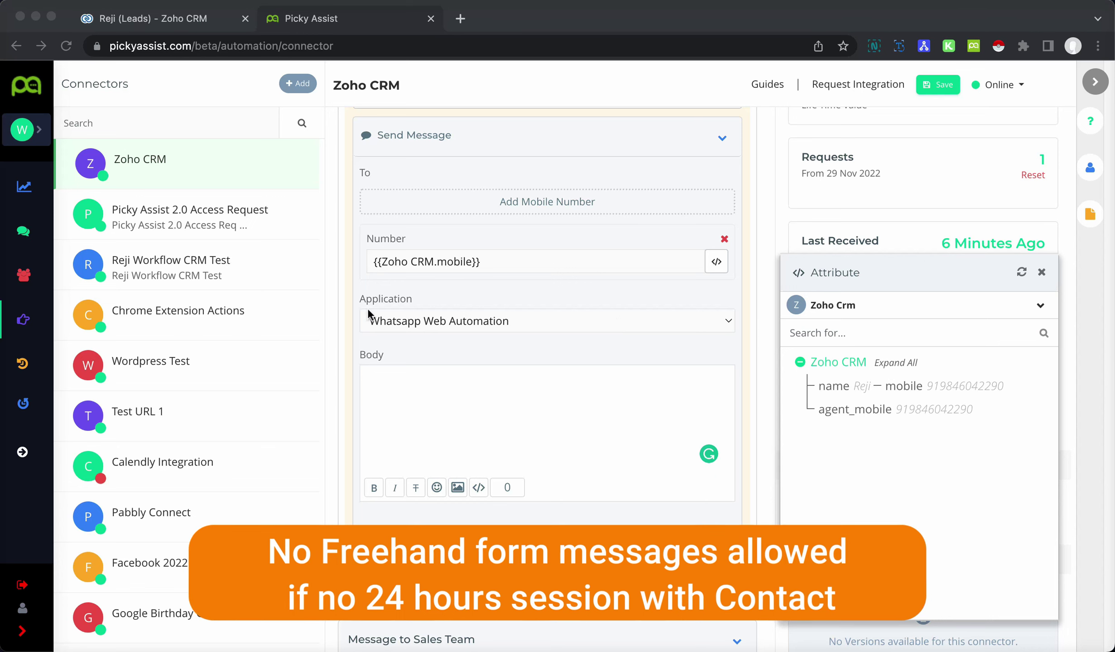
- Switch the welcome Send Message application to Whatsapp Official
left_click(583, 316)
left_click(581, 319)
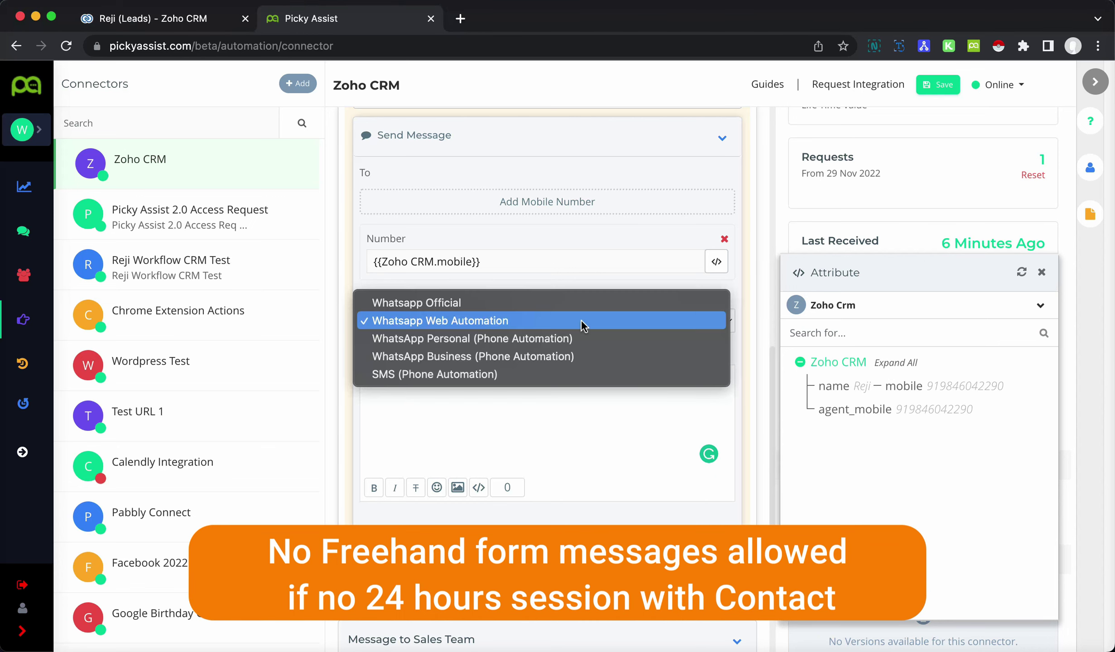
left_click(581, 301)
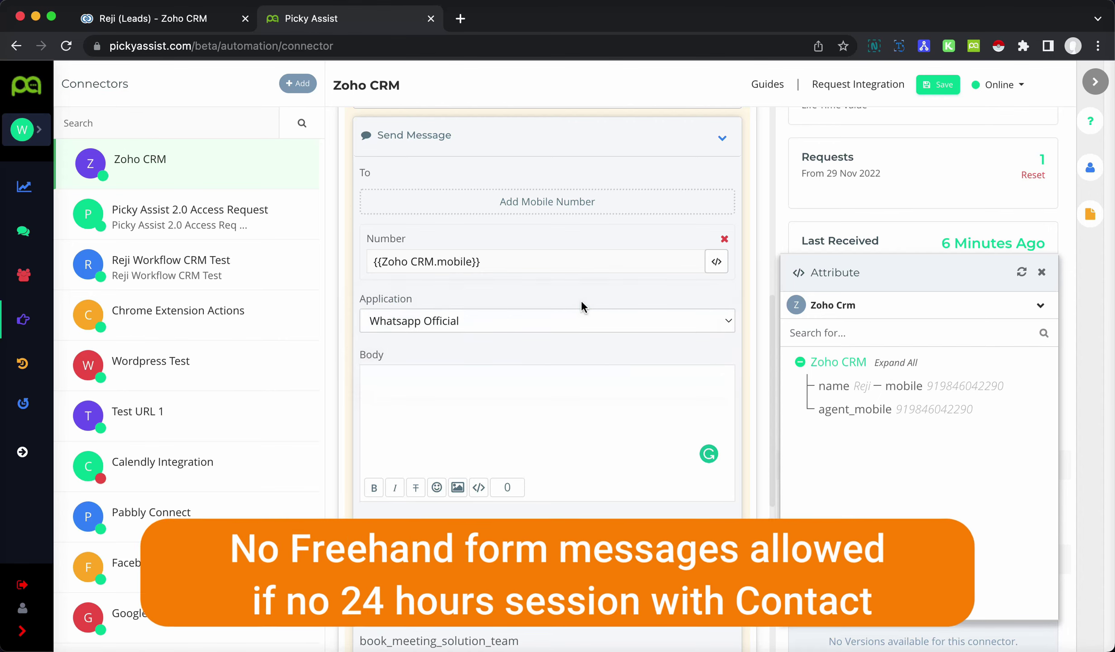
scroll(498, 344, "down", 1)
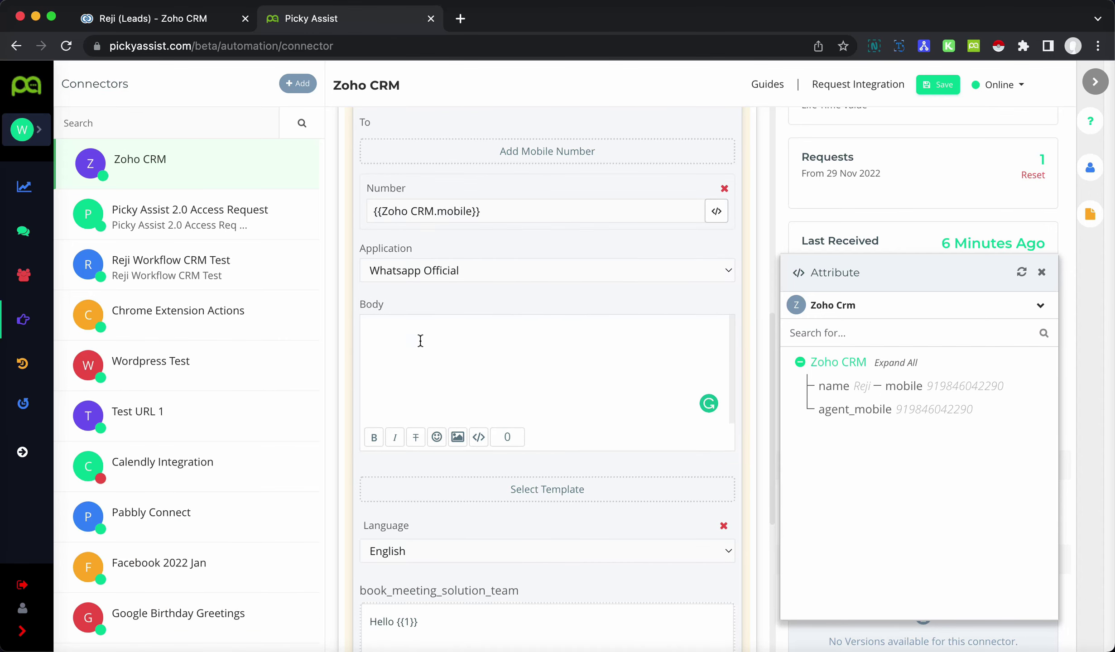
scroll(677, 369, "down", 2)
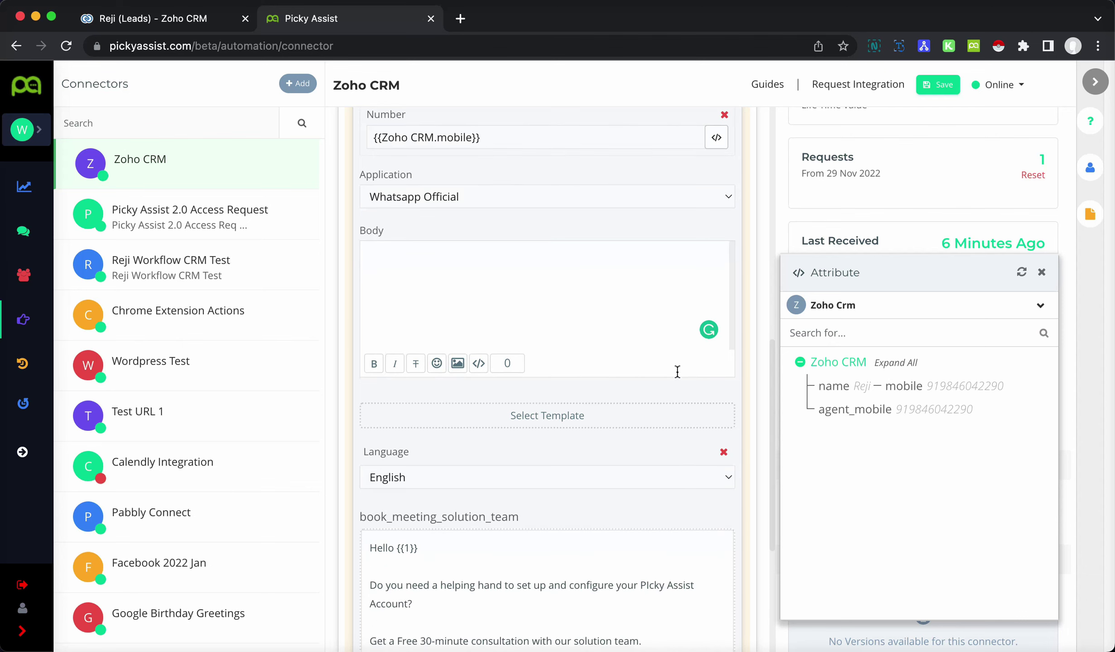
- Choose the SAMPLE_FLIGHT_CONFIRMATION template and map its {{1}} value to {{Zoho CRM.name}}
left_click(657, 376)
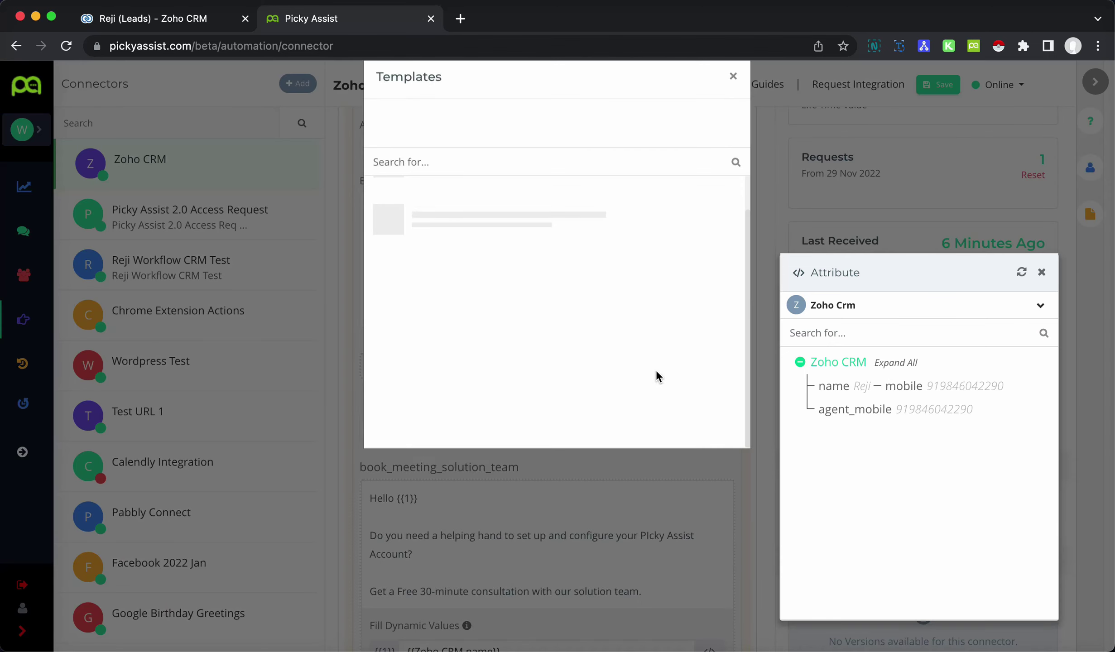
scroll(658, 376, "down", 2)
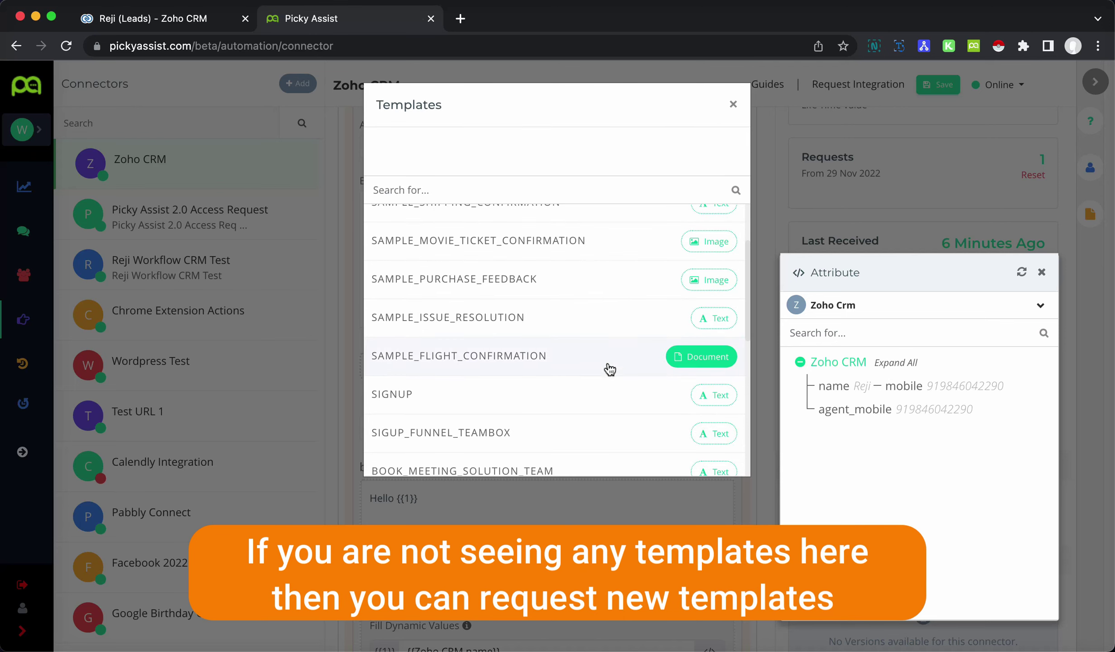
left_click(696, 357)
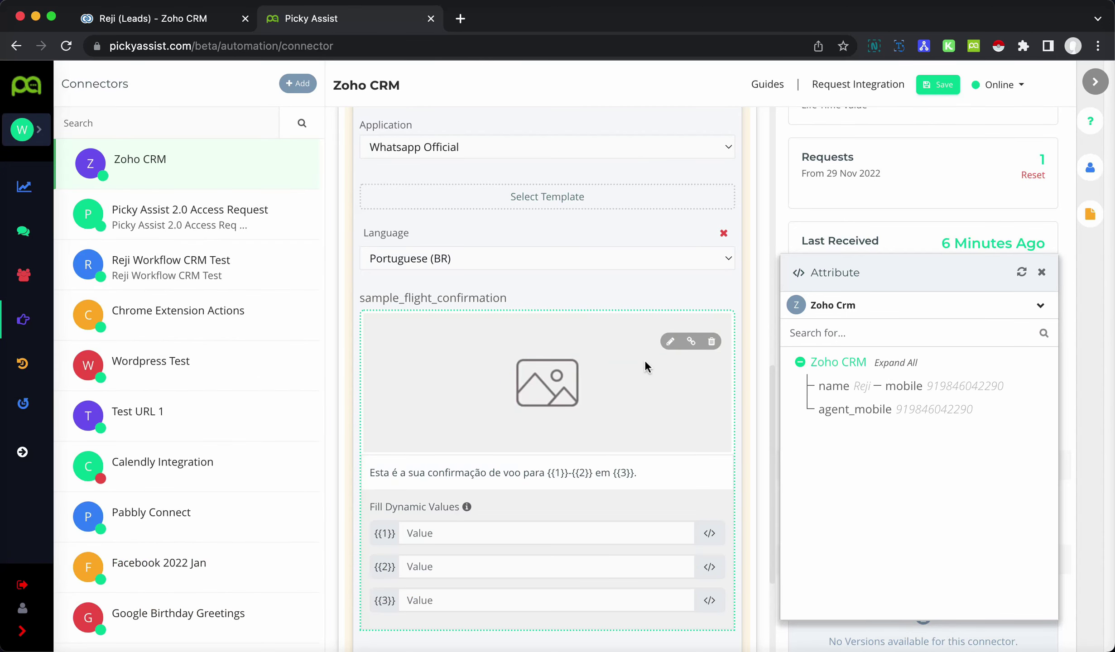
scroll(645, 367, "down", 2)
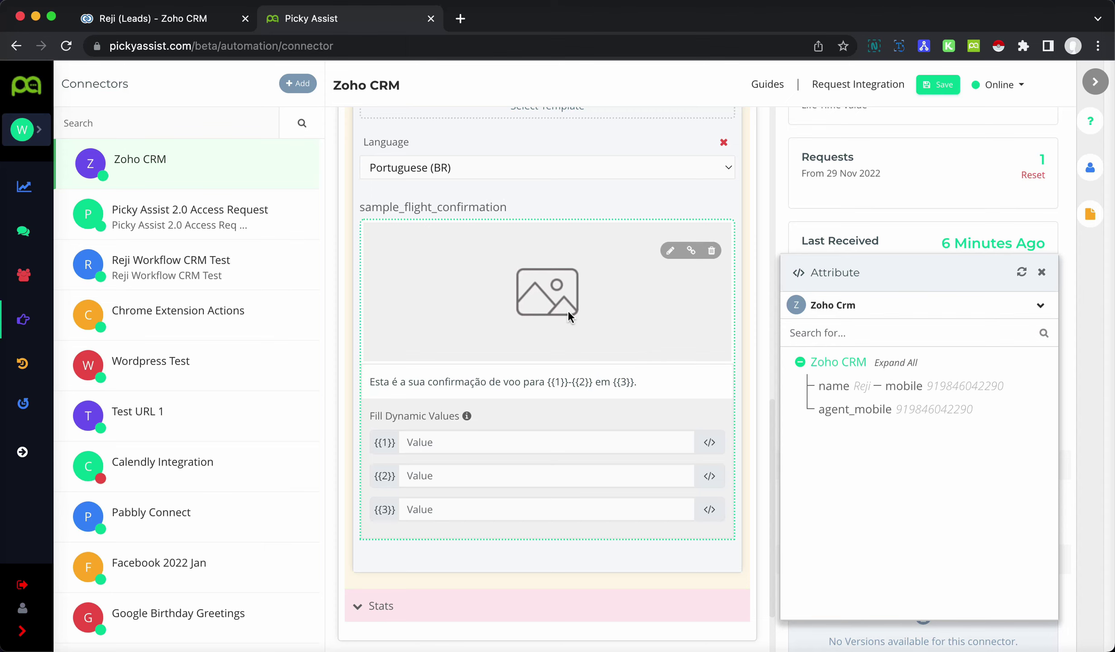
scroll(654, 308, "down", 1)
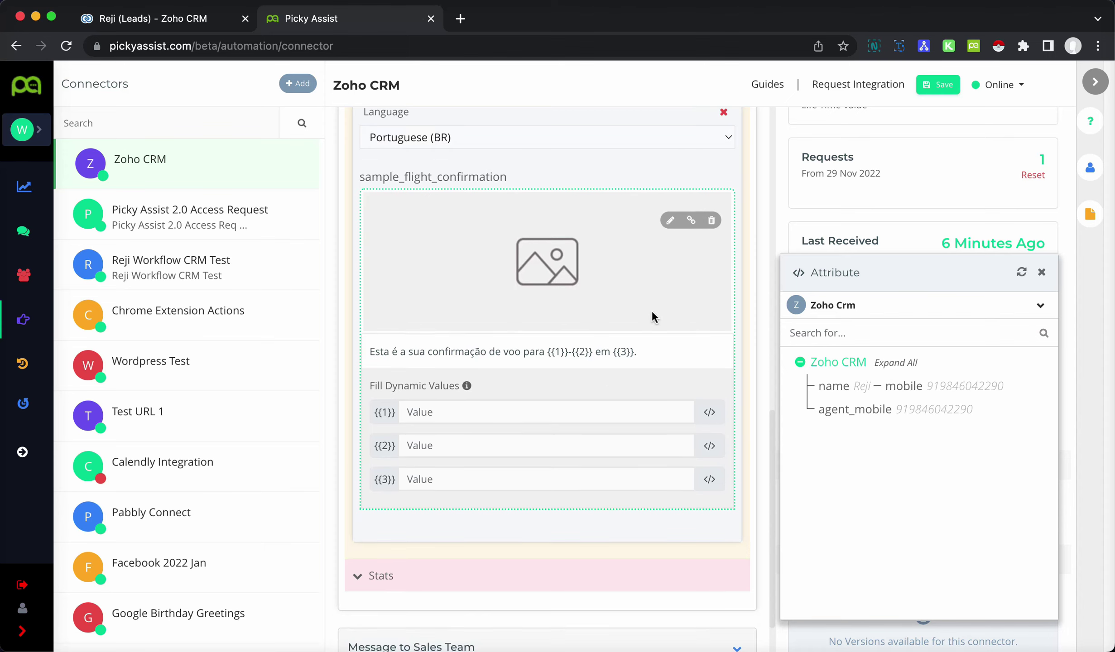
left_click(443, 413)
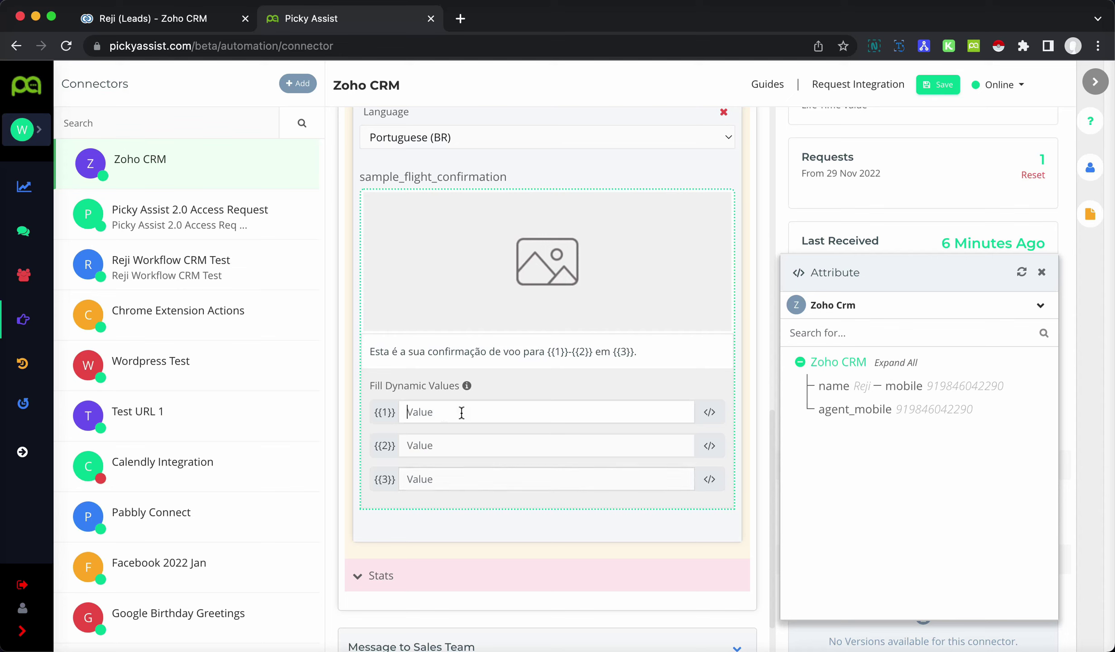
left_click(835, 387)
left_click(508, 446)
scroll(602, 448, "up", 4)
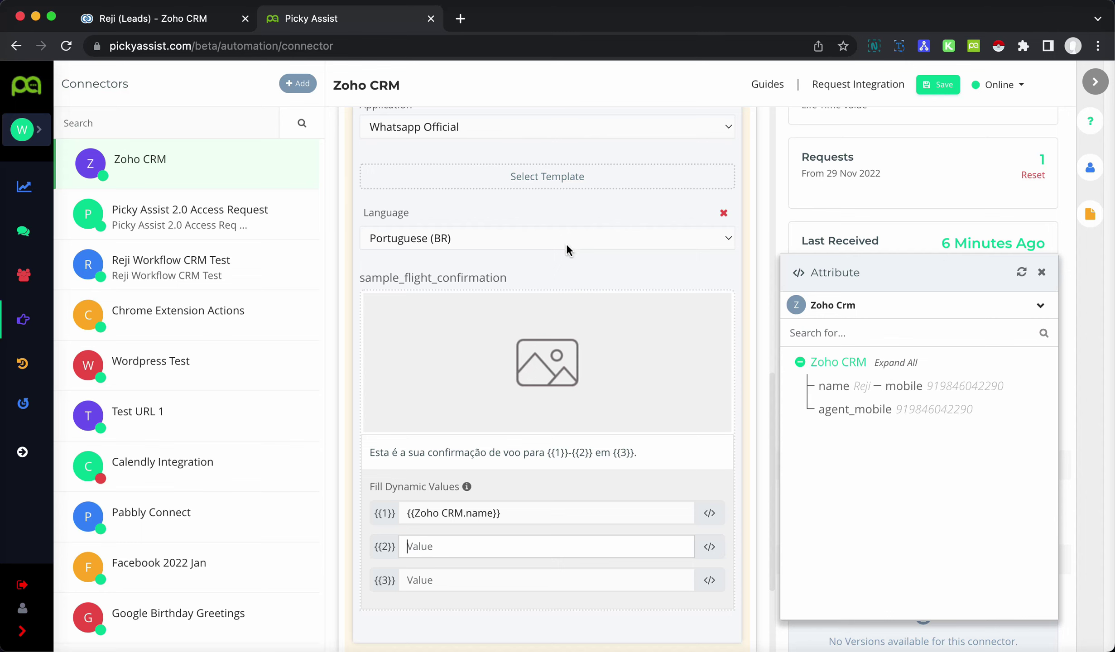
scroll(638, 282, "up", 3)
scroll(638, 290, "up", 4)
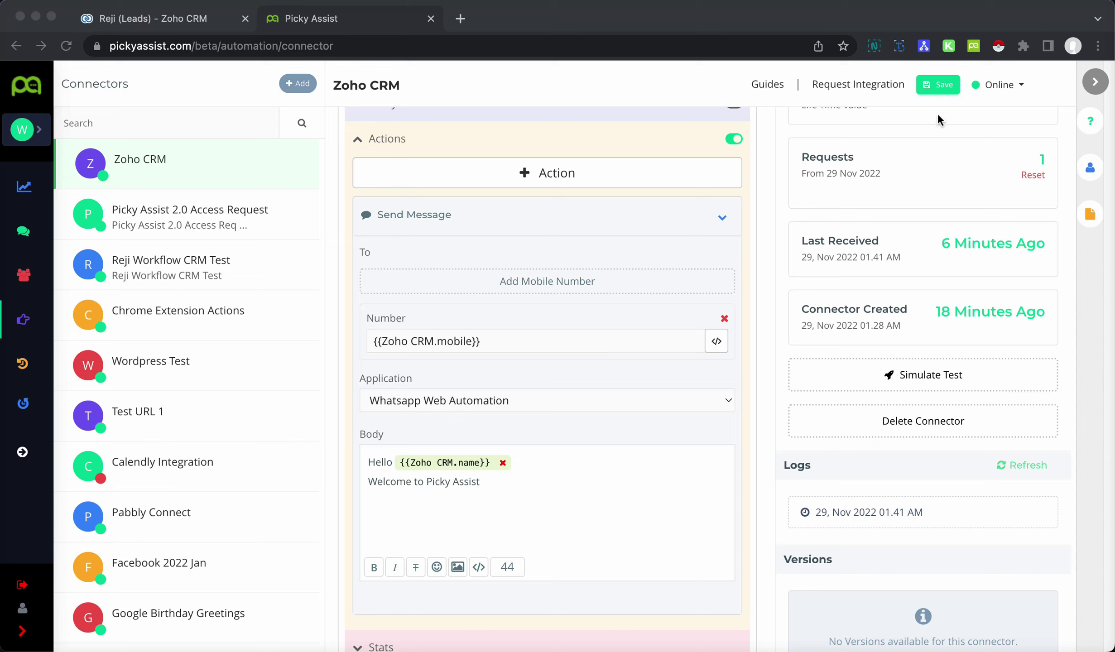
- Save the Zoho CRM connector settings and dismiss the success confirmation
left_click(939, 87)
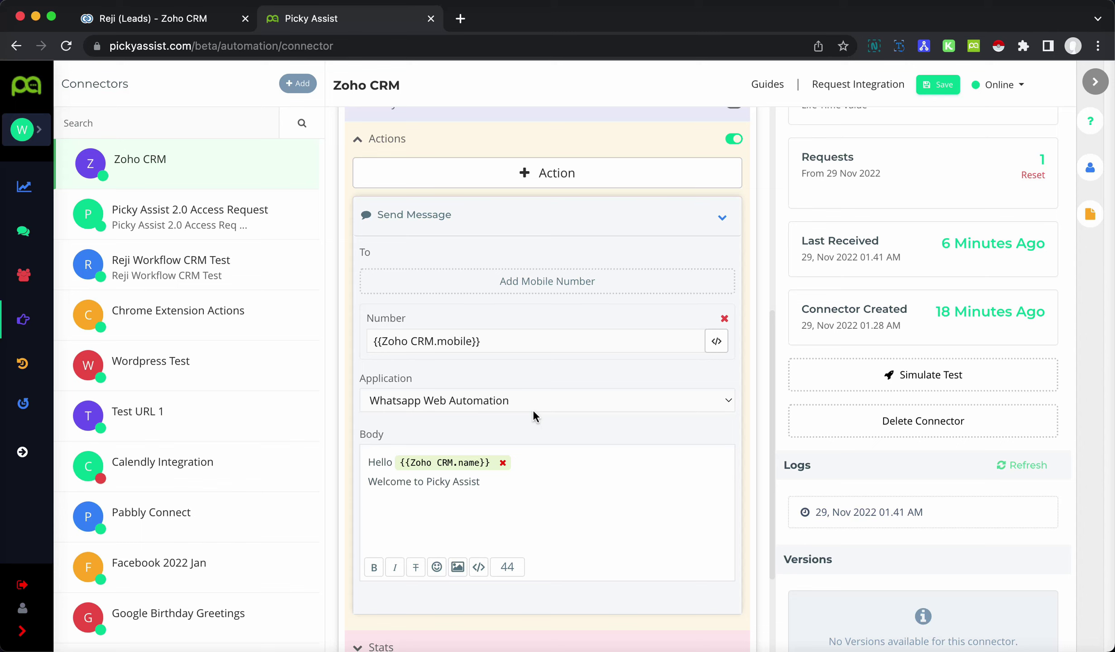
left_click(942, 86)
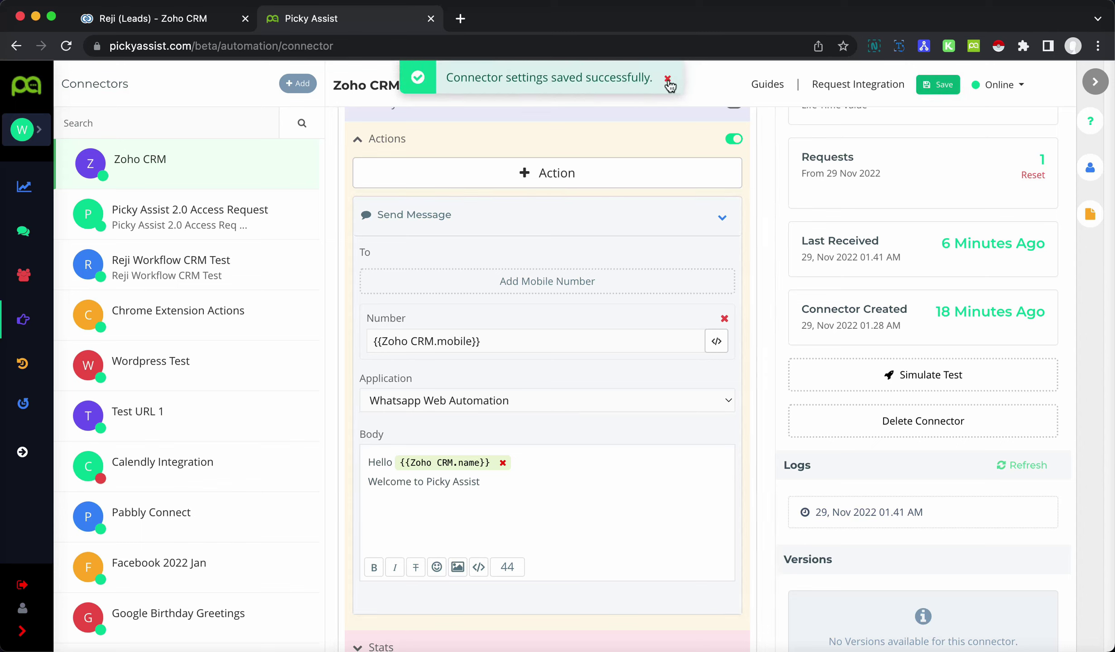
left_click(668, 81)
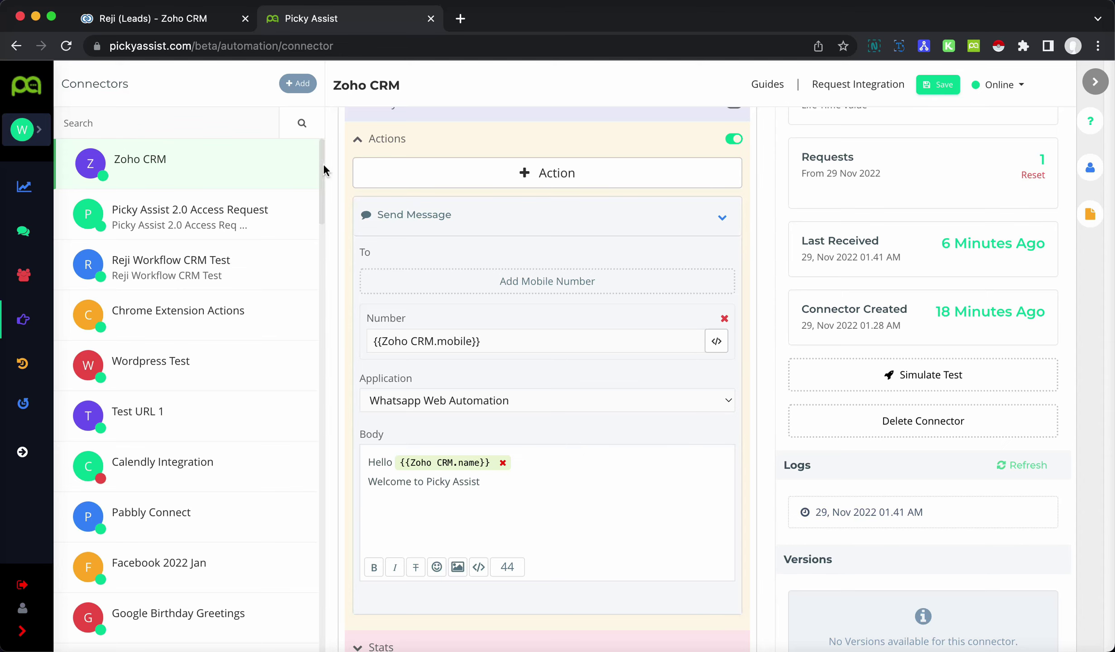
- Quick-create a Zoho CRM lead, fill in the lead's last name, e-mail and mobile number, and save it
left_click(175, 21)
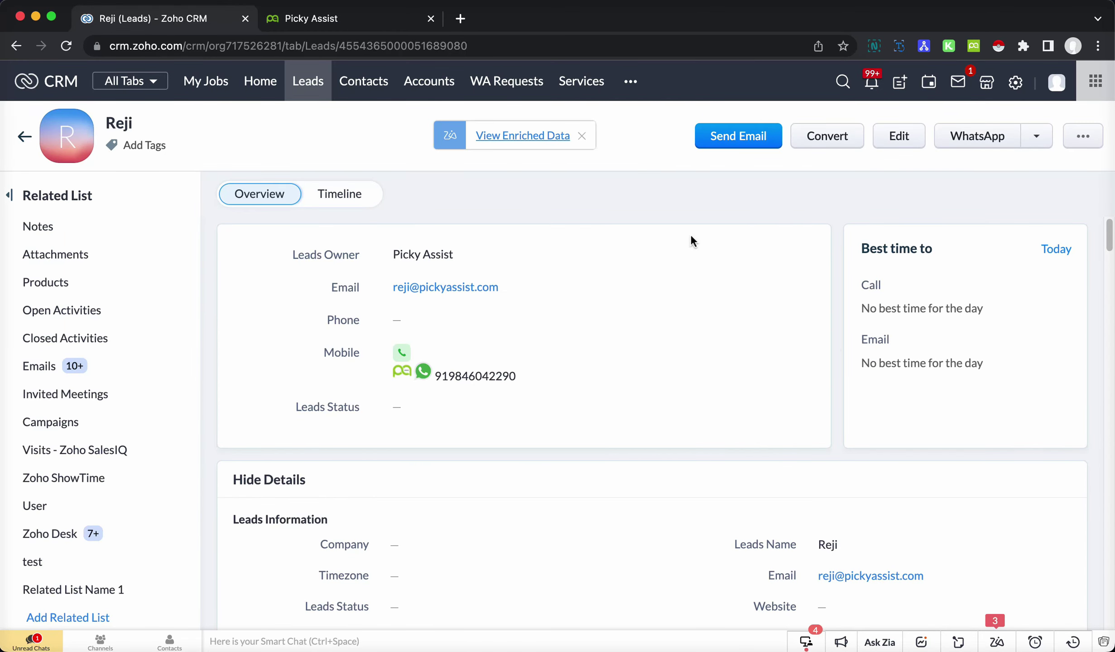
left_click(899, 83)
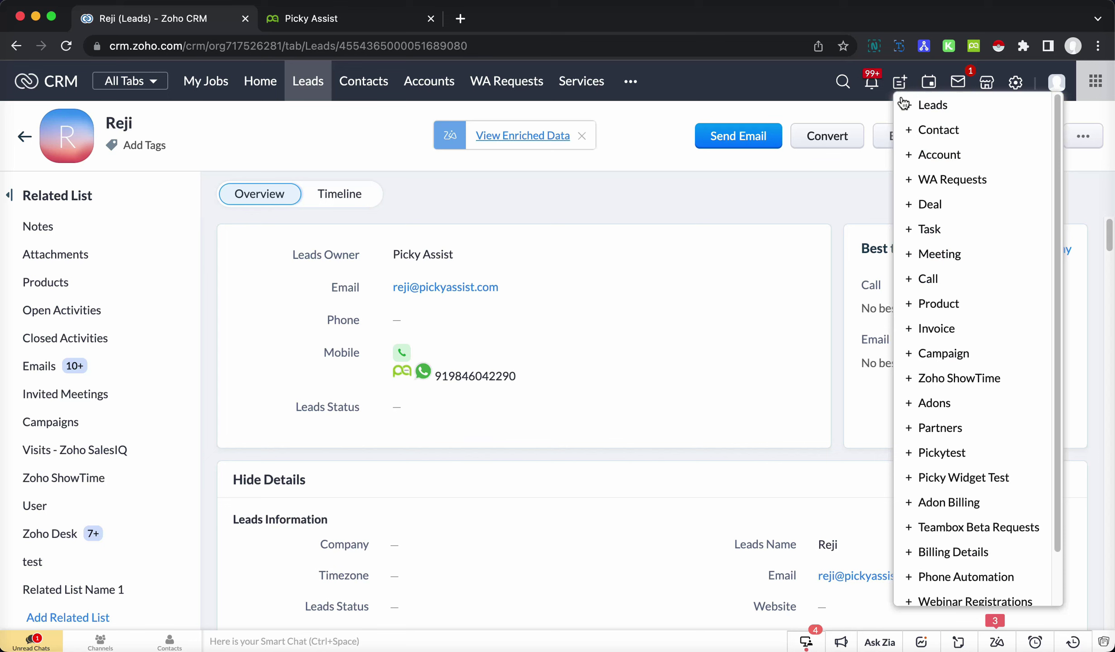
left_click(948, 106)
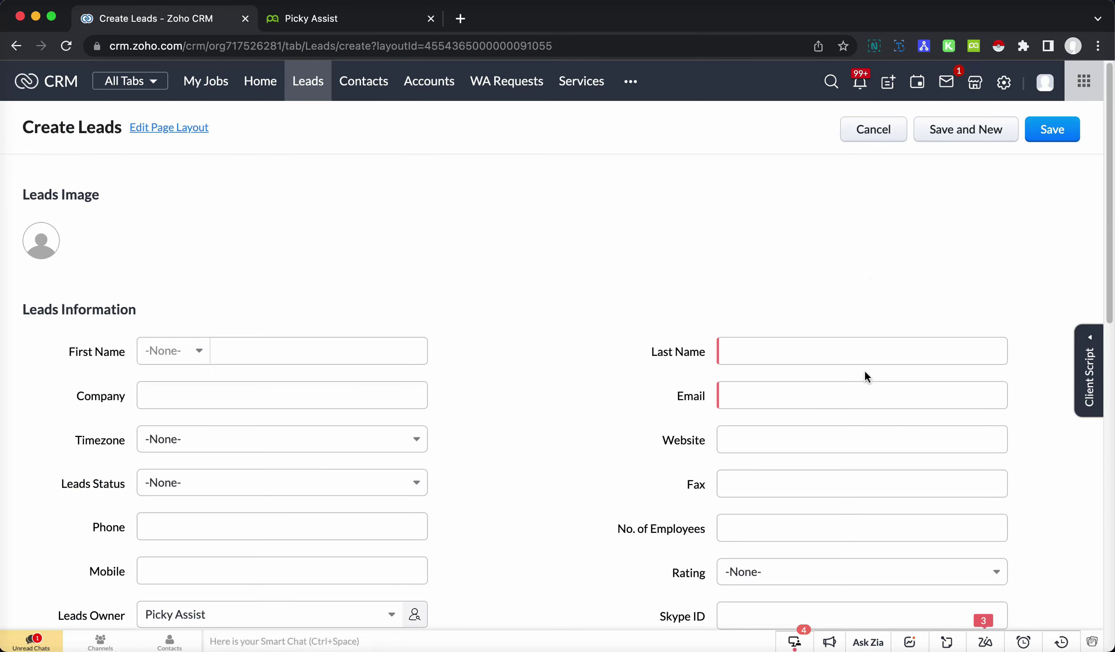
left_click(788, 347)
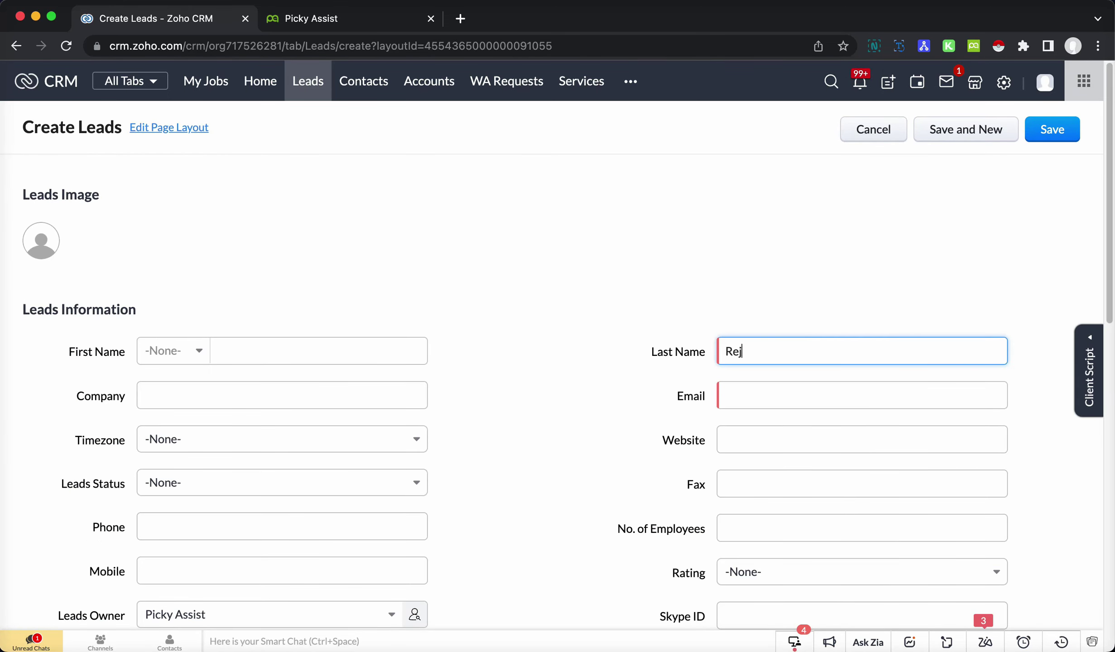
key("Tab")
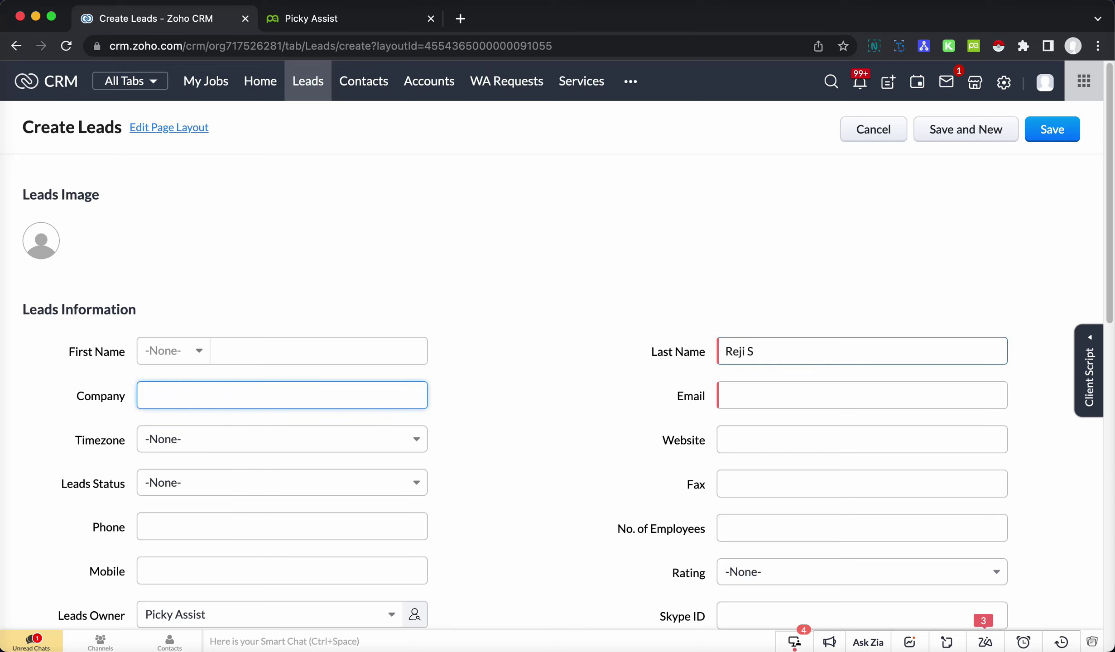
left_click(802, 401)
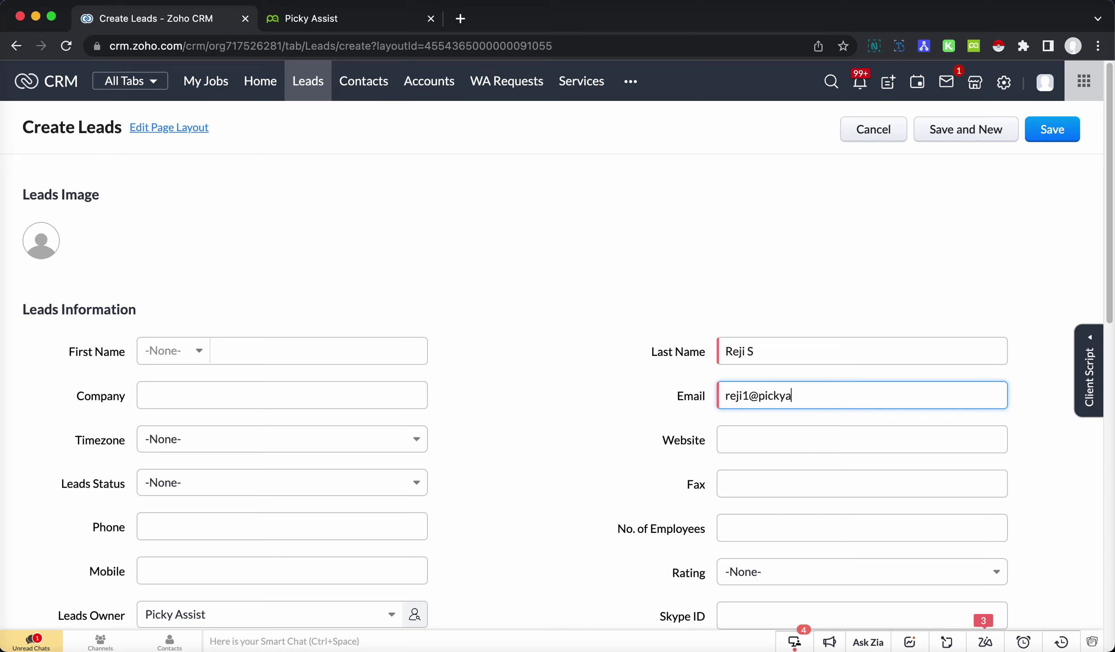
left_click(223, 569)
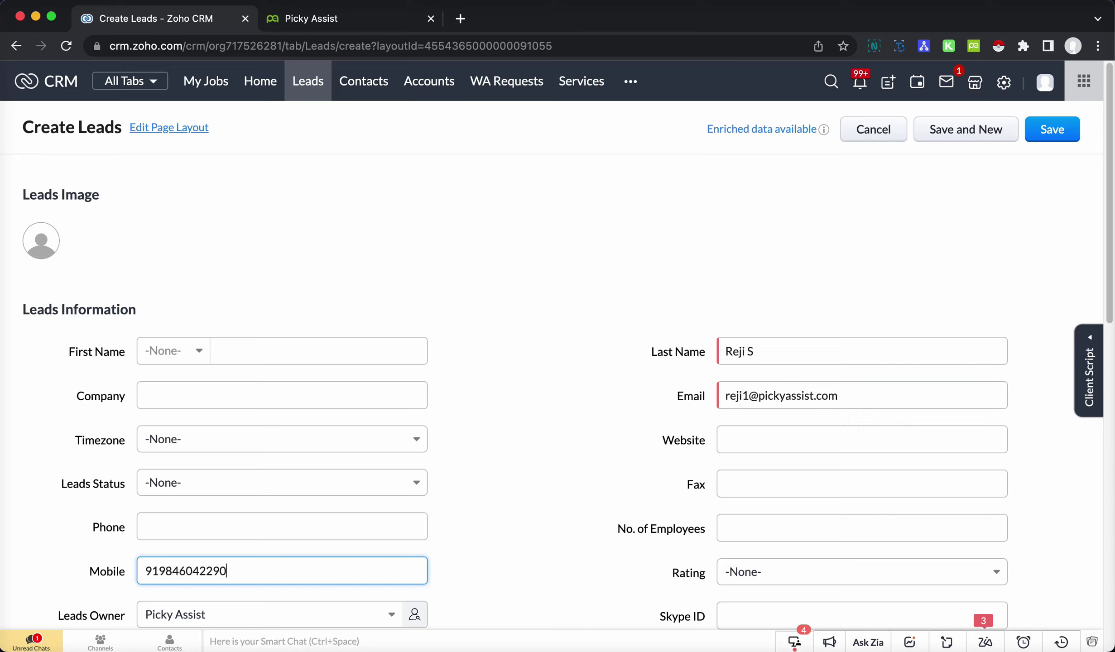
left_click(1055, 130)
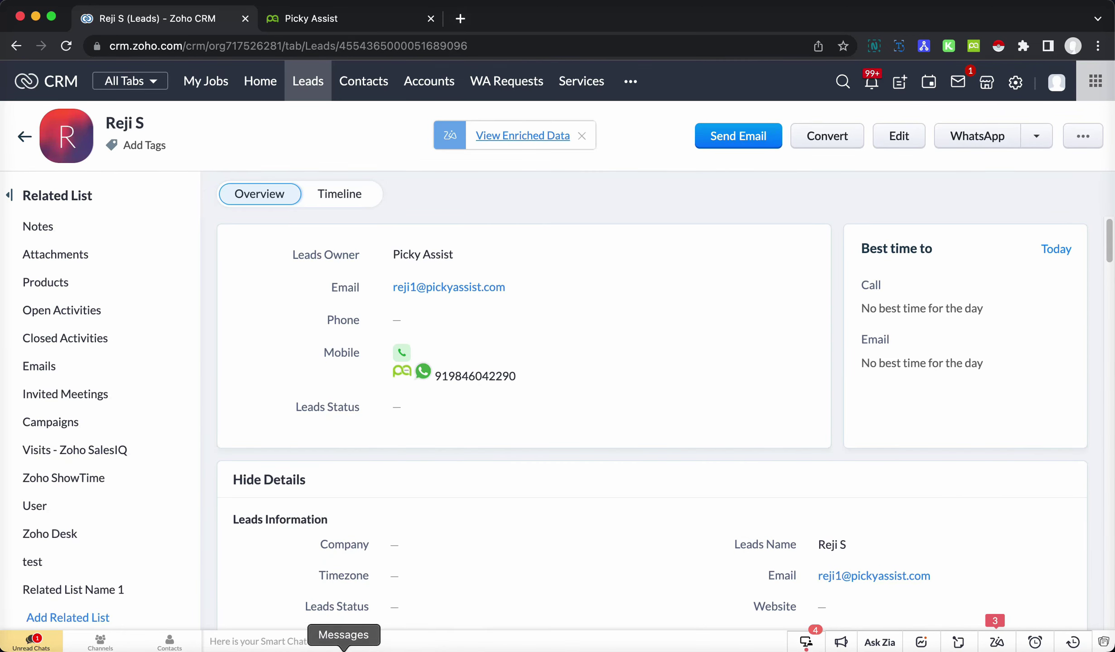
- Check the Picky Test Local Ats WhatsApp chat for the new messages, then return to Picky Assist
left_click(281, 648)
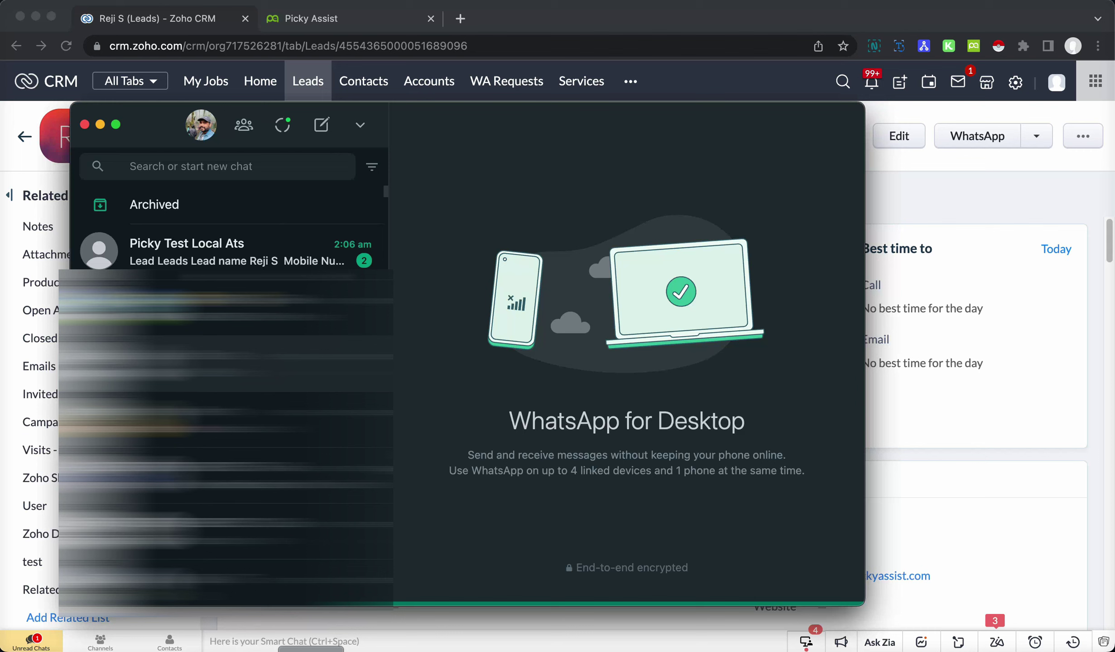
left_click(226, 249)
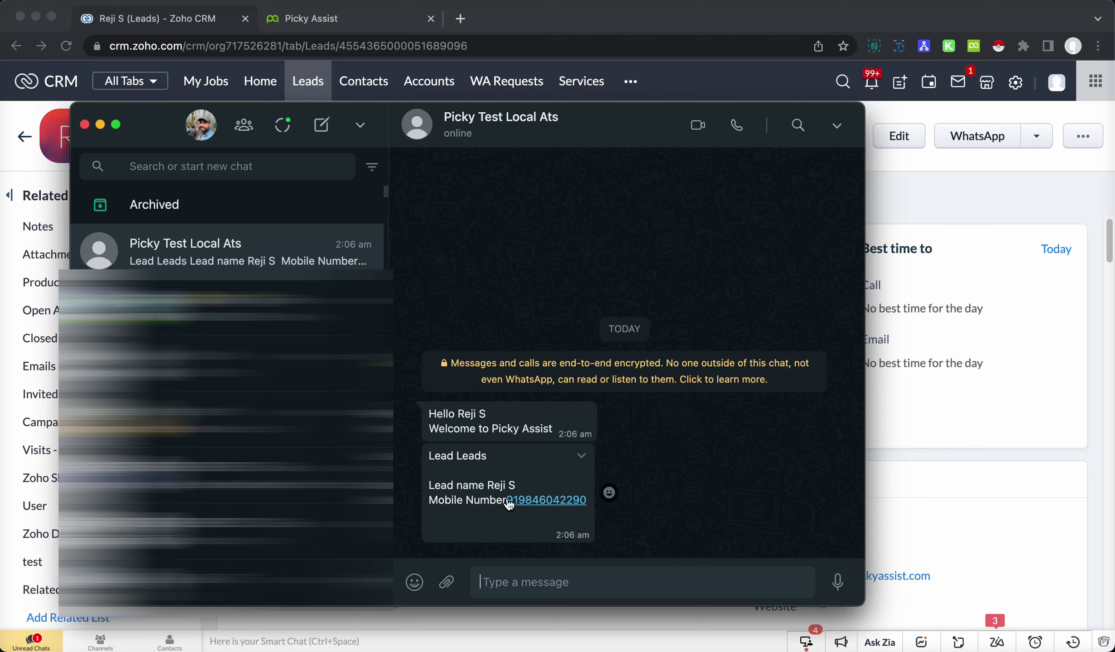
left_click(960, 214)
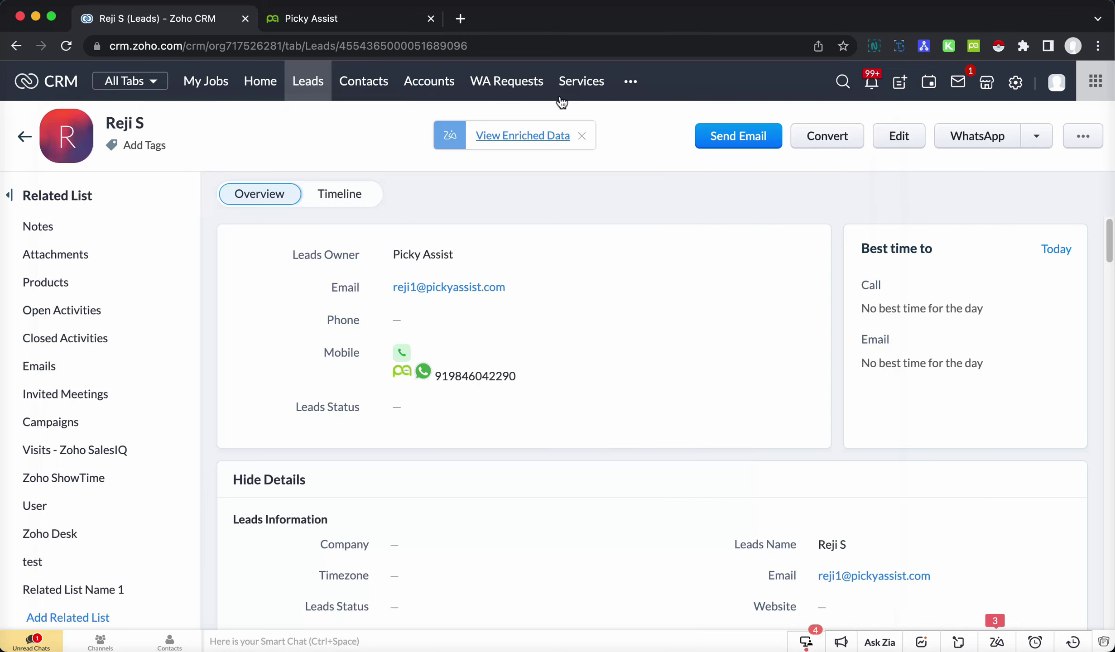
left_click(351, 23)
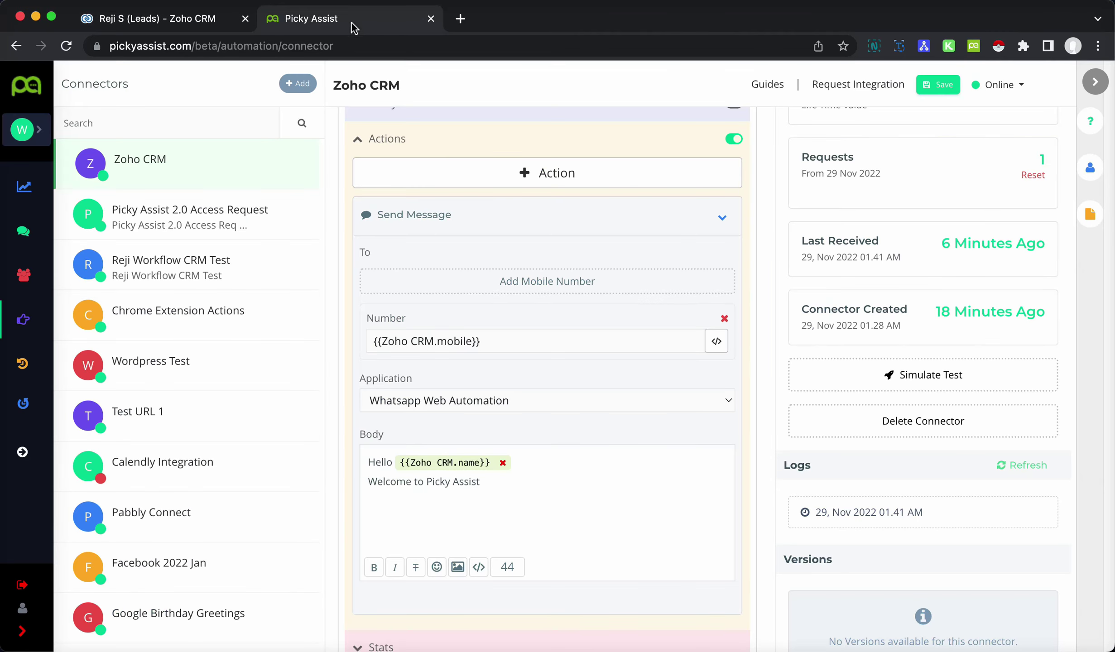
- Refresh the connector logs and view the 02.06 AM entry with its Zoho CRM fields expanded
left_click(1027, 467)
scroll(1015, 496, "down", 1)
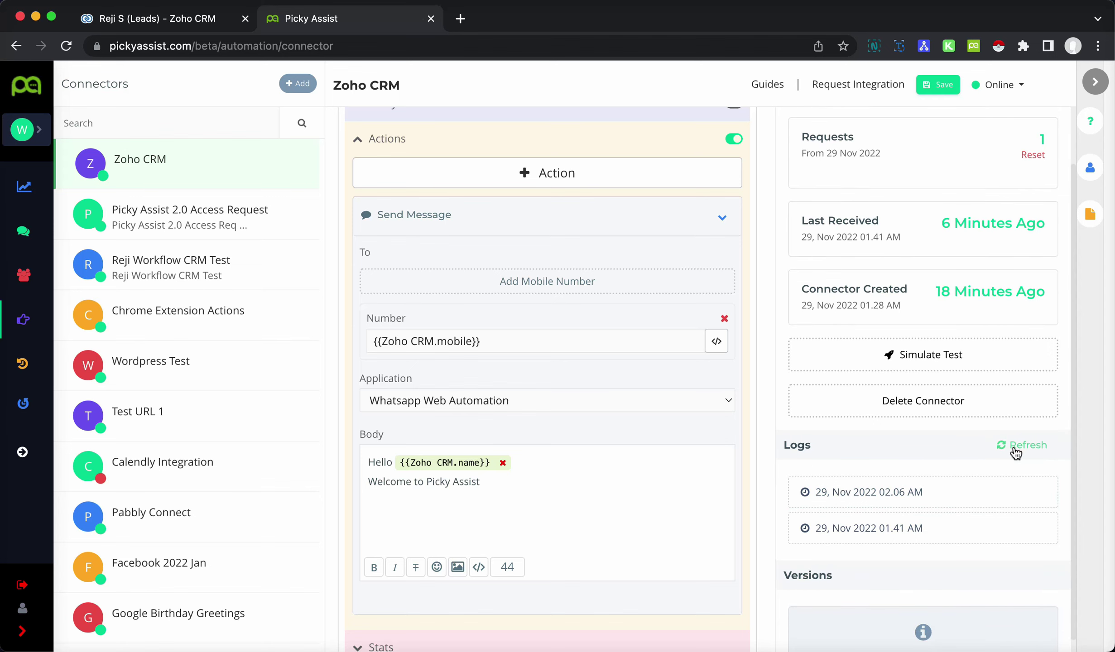
left_click(1027, 492)
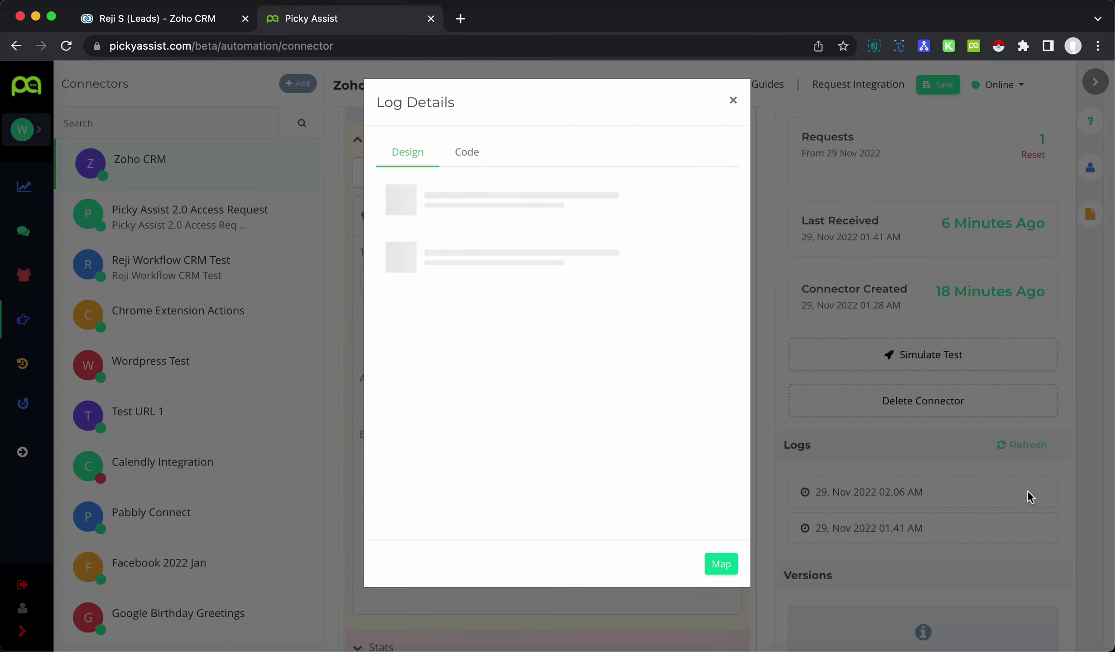
left_click(392, 191)
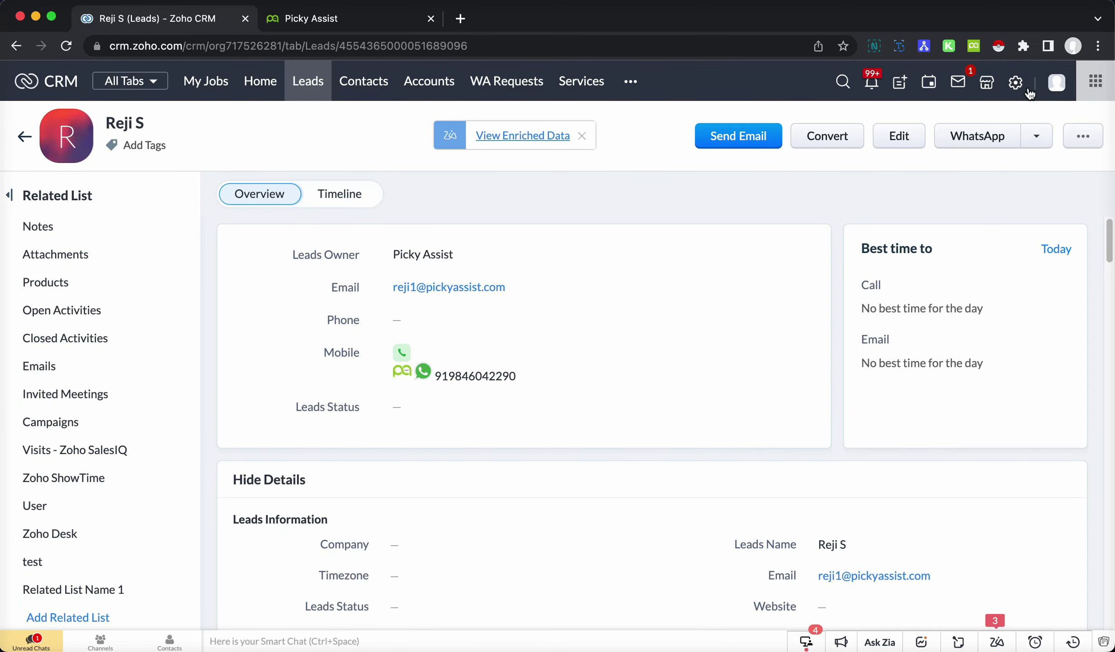
- Open the Welcome Message rule from Zoho CRM's Setup > Workflow Rules list
left_click(1023, 84)
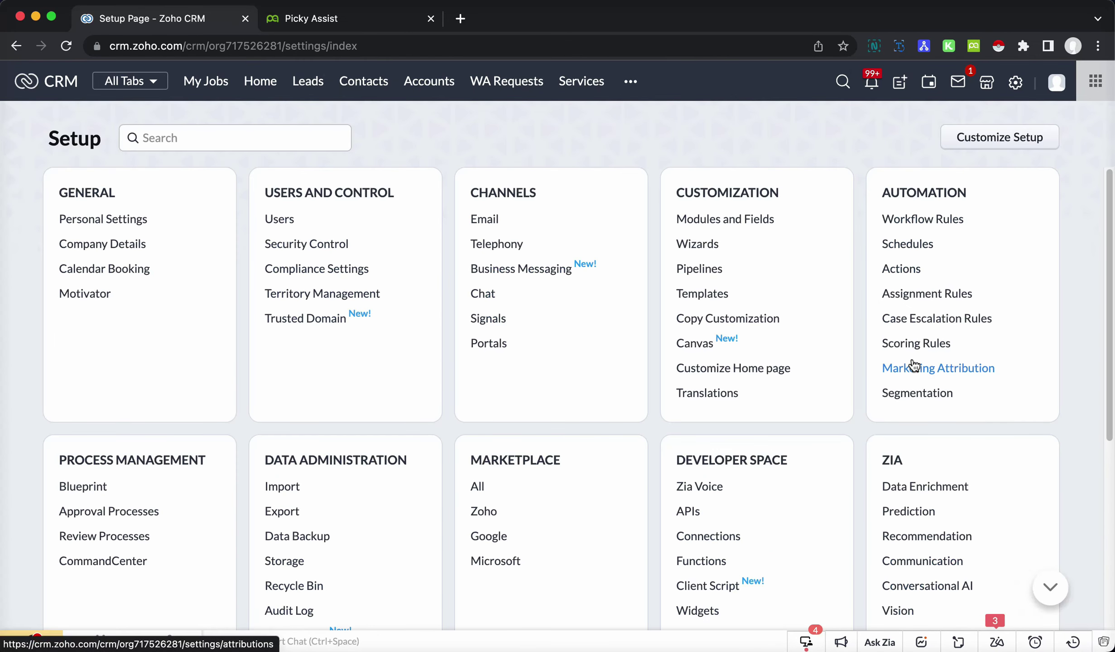
left_click(933, 221)
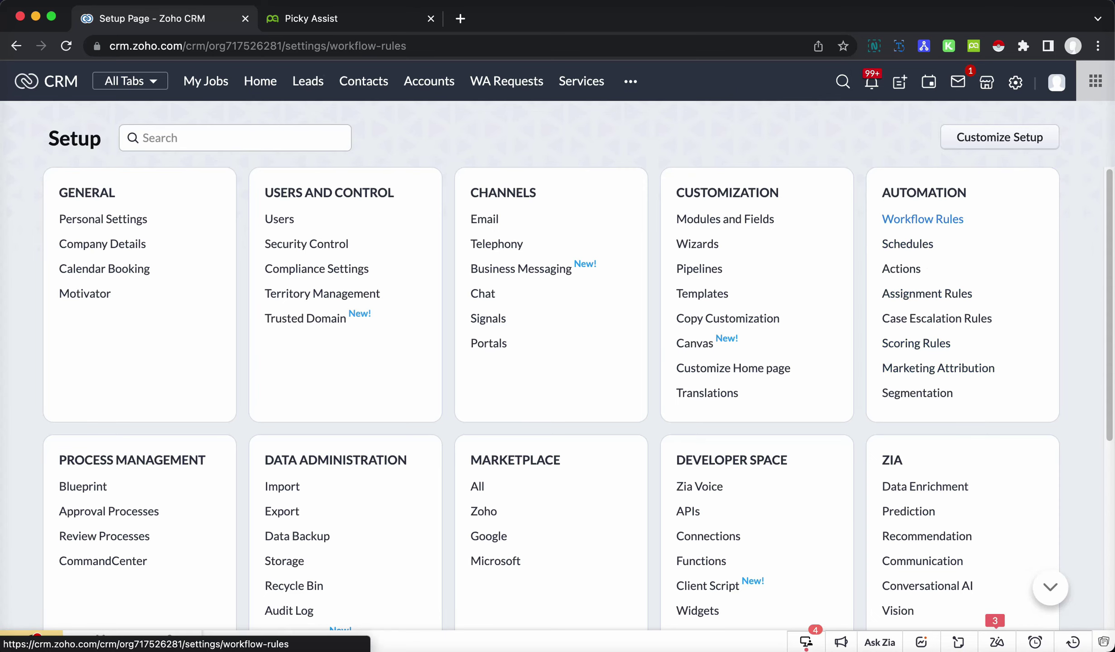
scroll(558, 435, "down", 3)
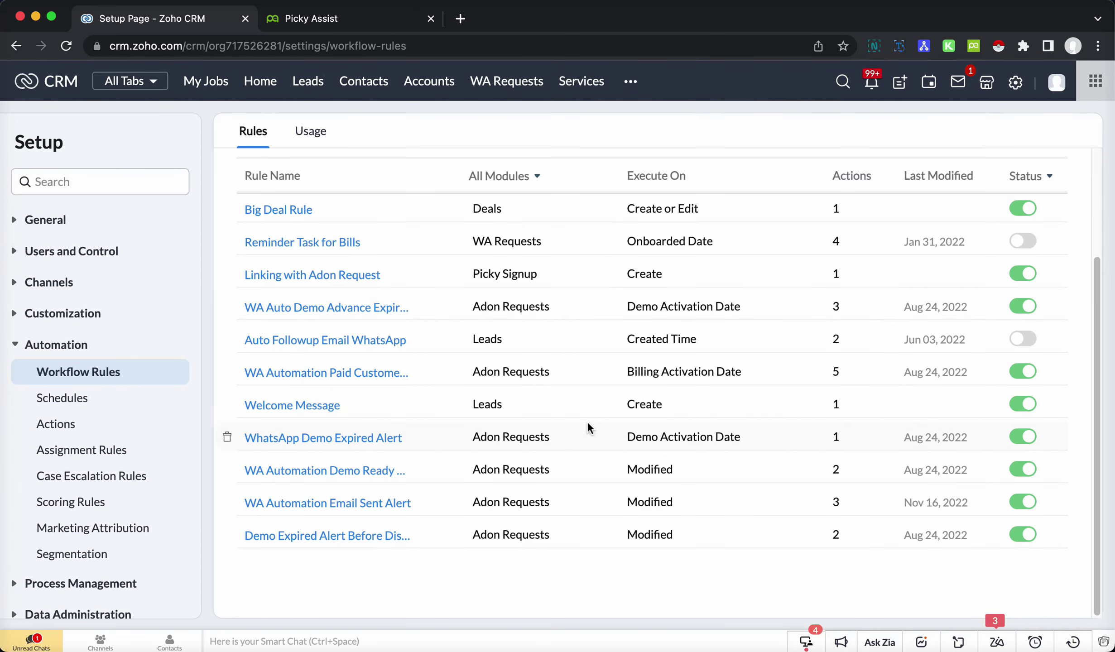
left_click(315, 406)
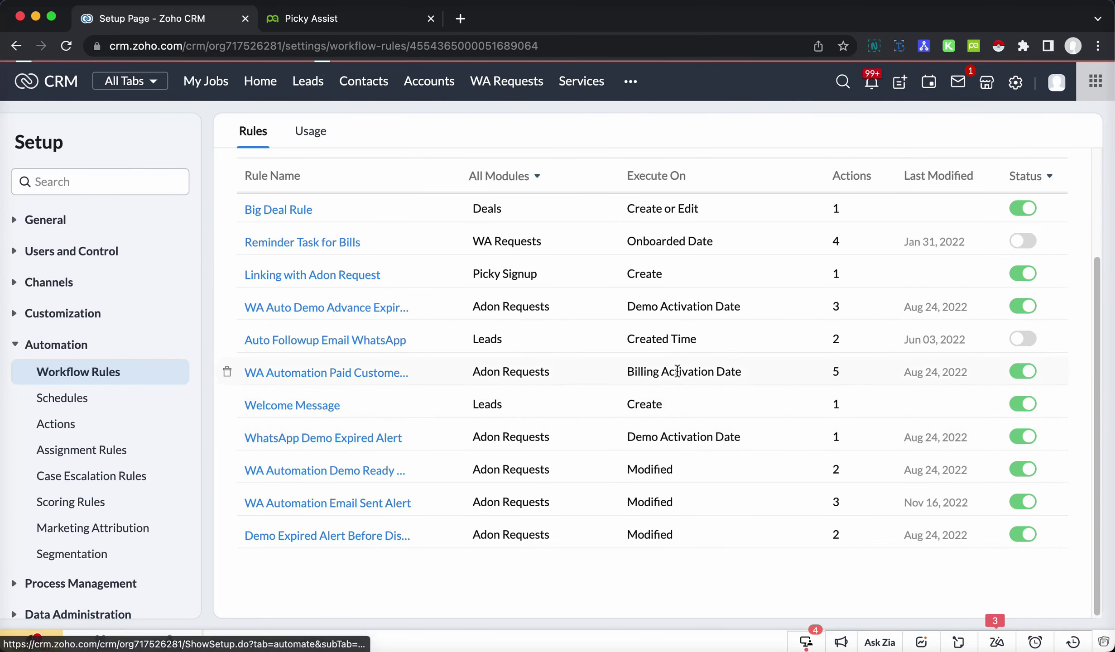
- Check the Picky Assist Connector webhook's Module Parameters, including the Mobile value, then return to Picky Assist
scroll(342, 497, "down", 4)
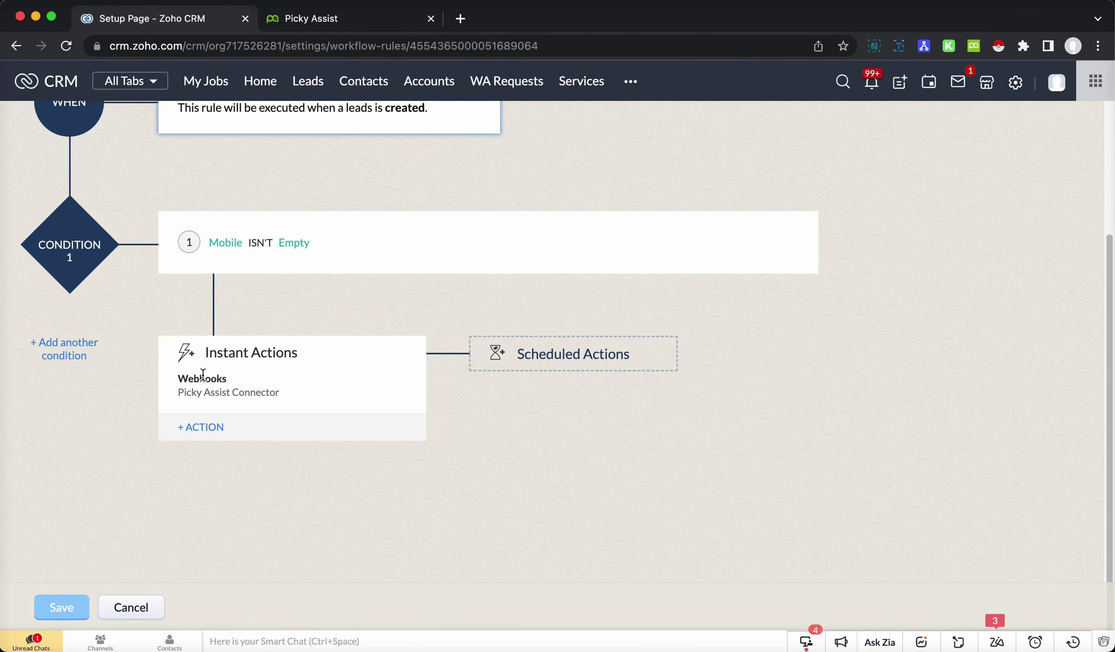
left_click(220, 393)
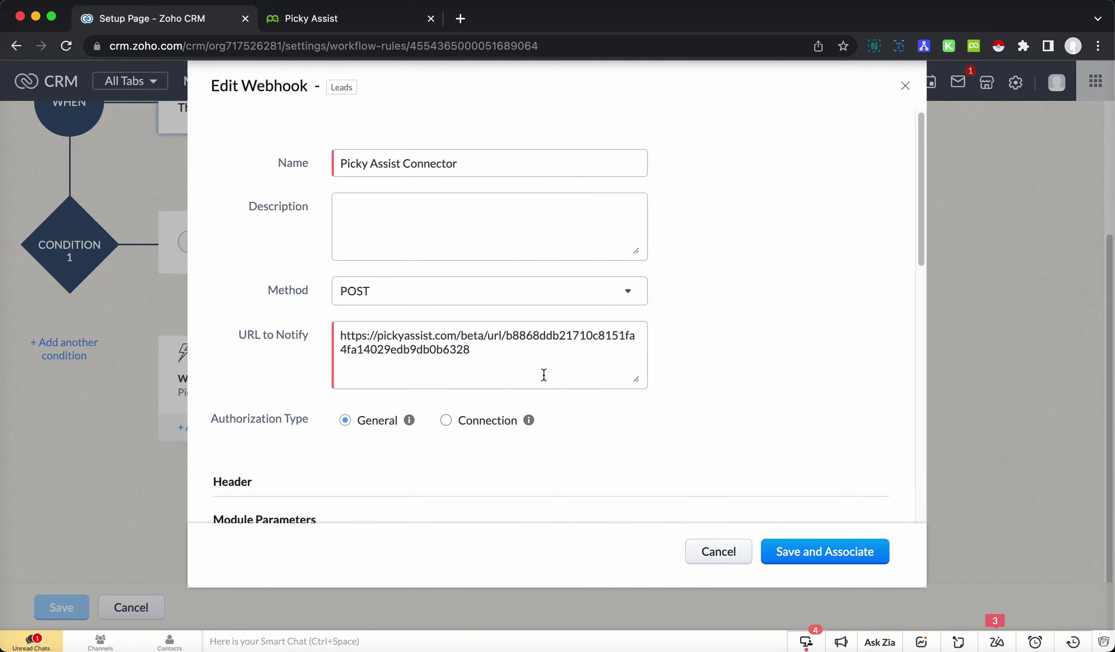
scroll(544, 376, "down", 12)
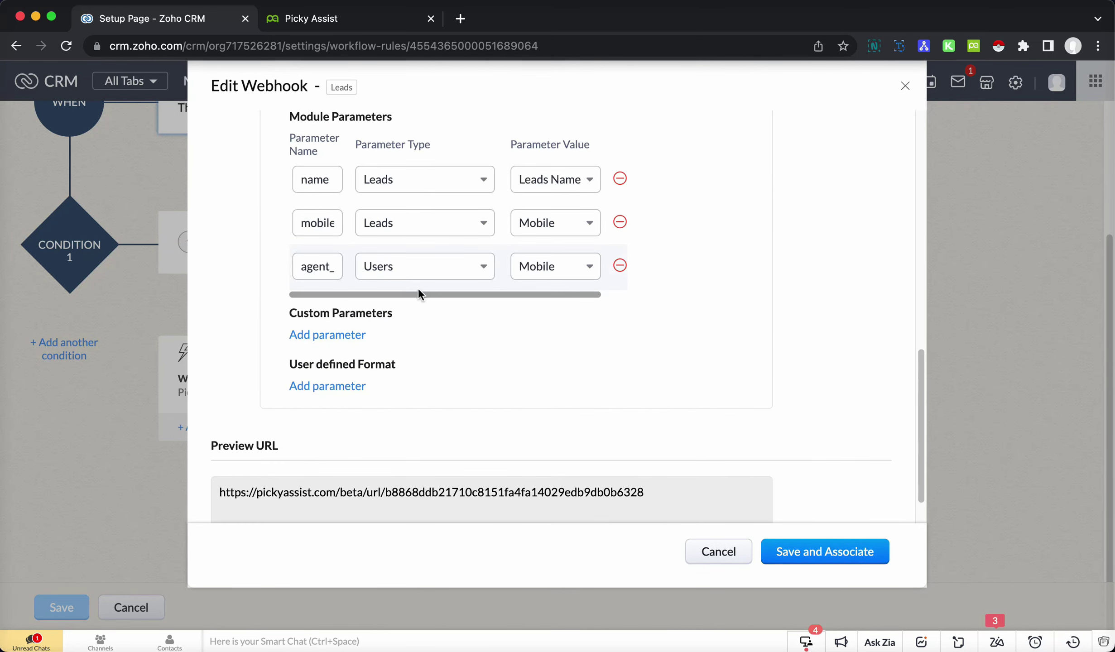
mouse_move(435, 290)
left_mouse_down()
mouse_move(578, 291)
mouse_move(433, 292)
left_mouse_up()
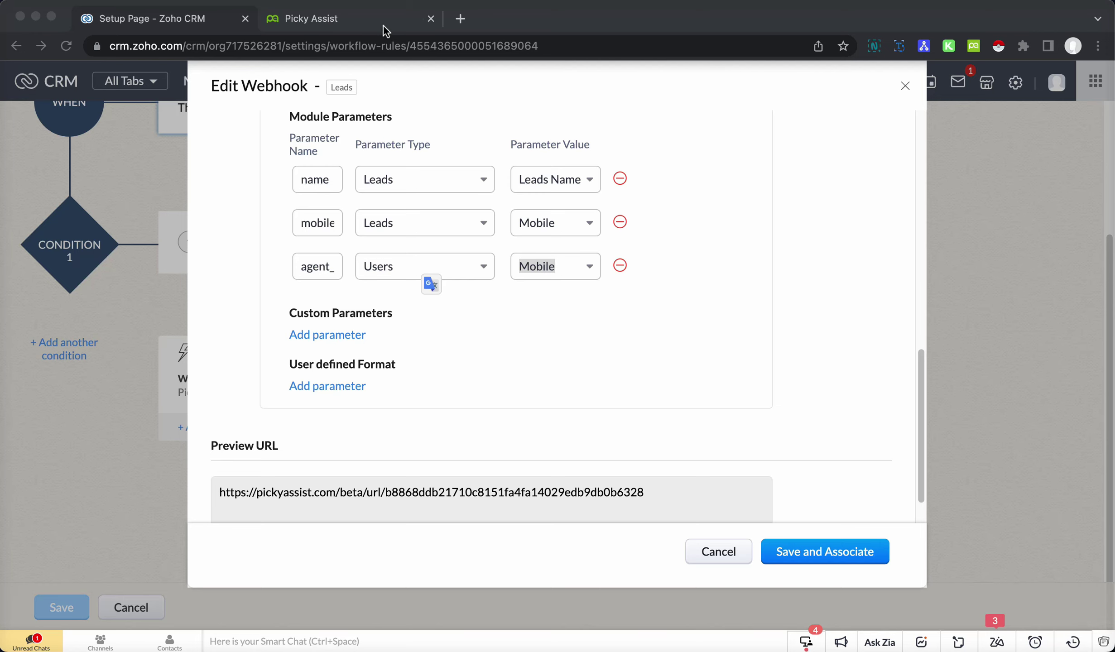
left_click(352, 22)
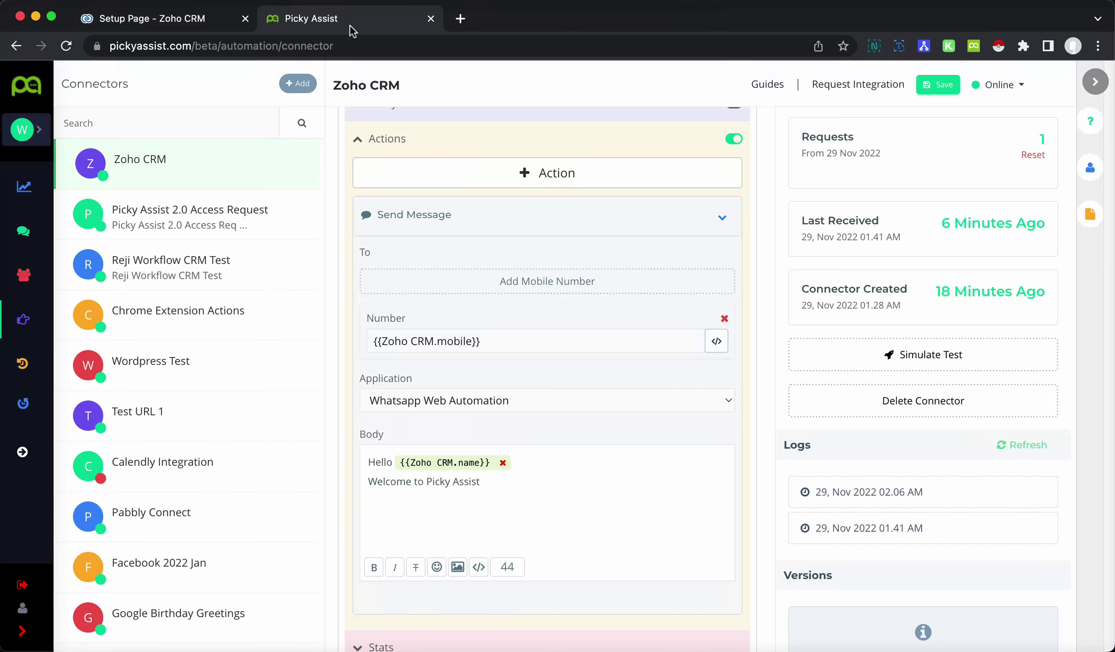
- Refresh the logs and map the latest Zoho CRM log's JSON (name, mobile, agent_mobile) into the connector
left_click(1019, 449)
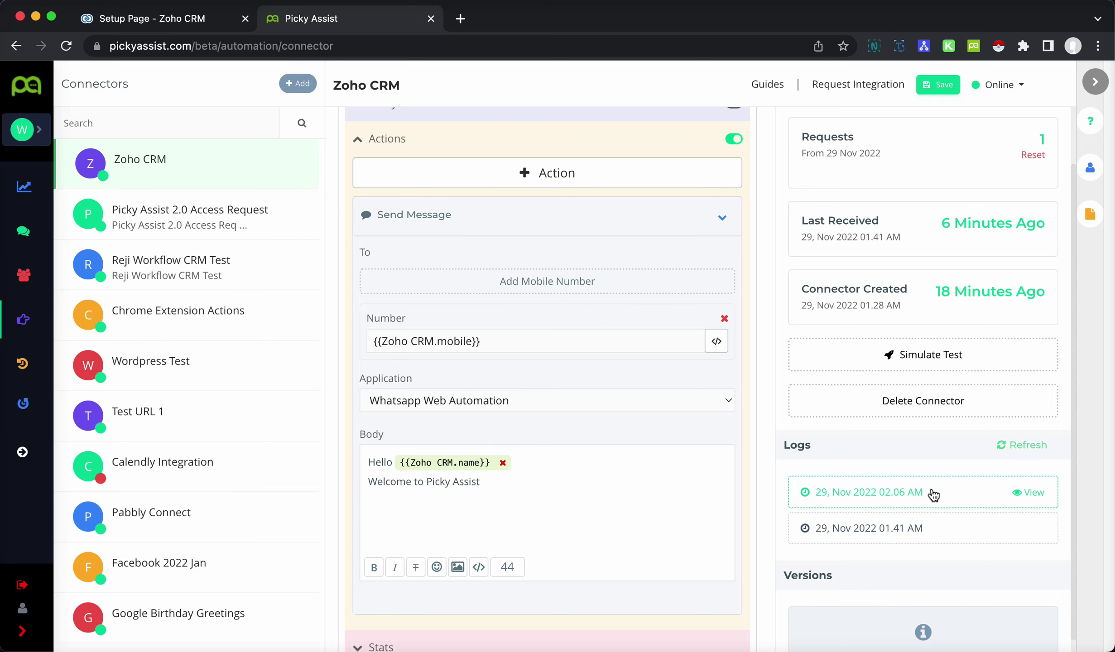
left_click(1033, 494)
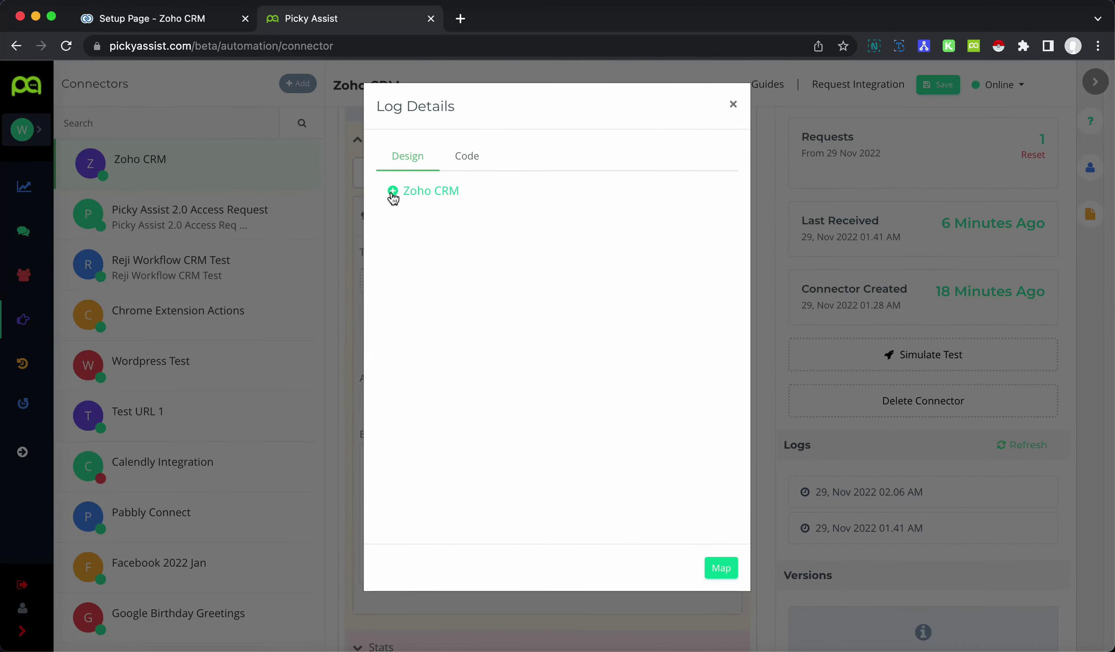
left_click(392, 192)
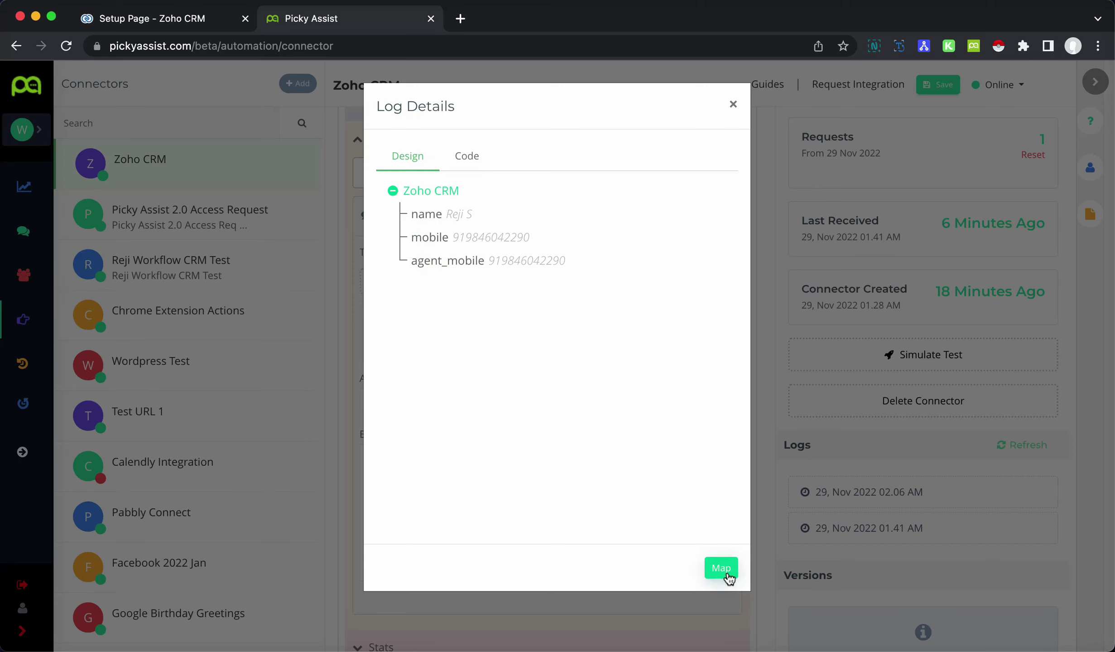
left_click(720, 568)
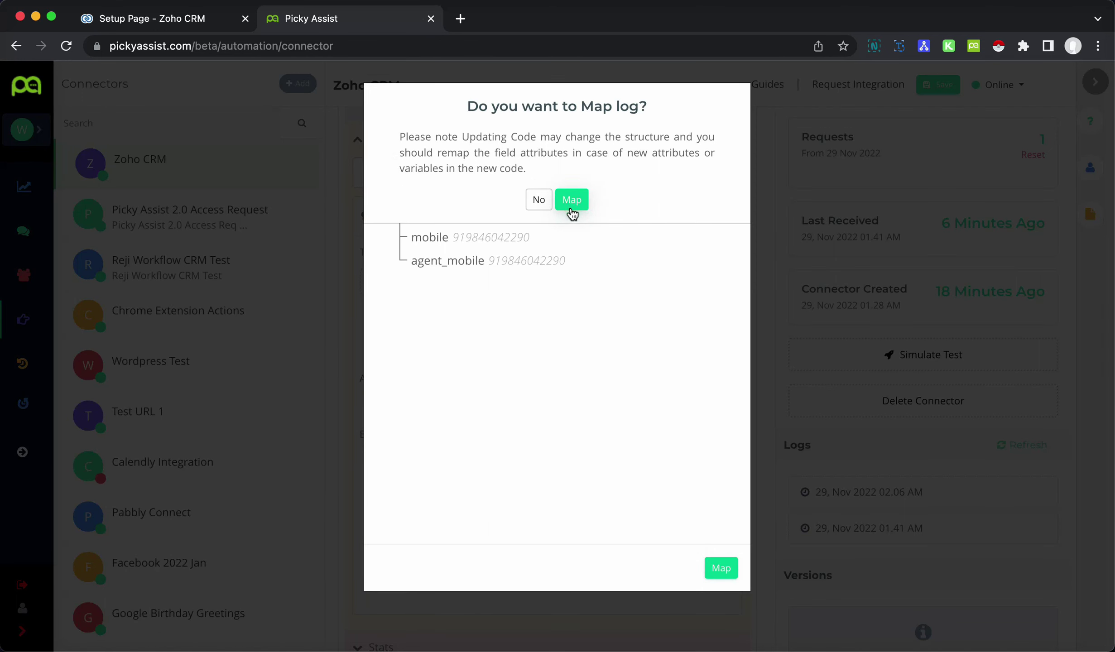
left_click(572, 200)
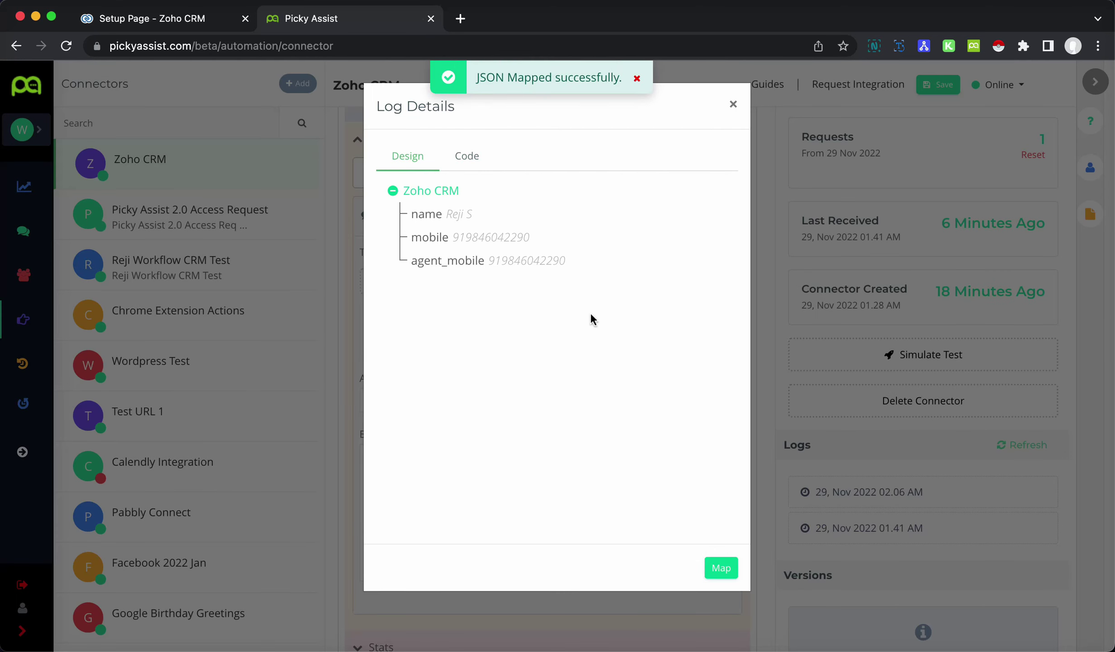
left_click(736, 105)
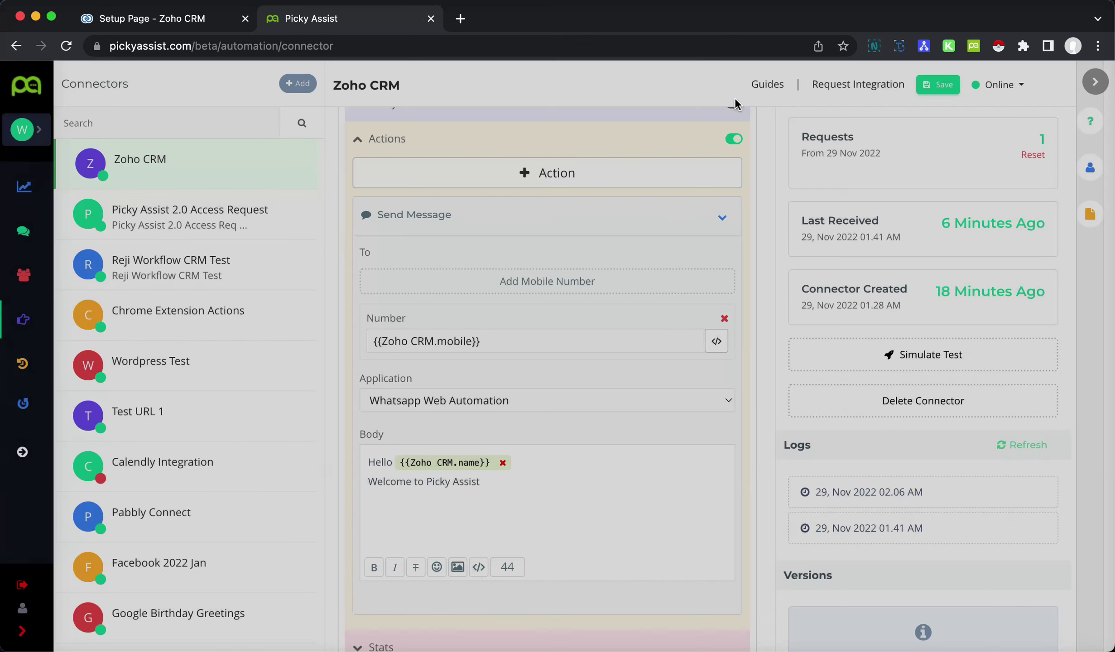
scroll(592, 336, "down", 4)
- List the welcome body's Zoho CRM attributes and compare them with the webhook parameters in Zoho
left_click(527, 341)
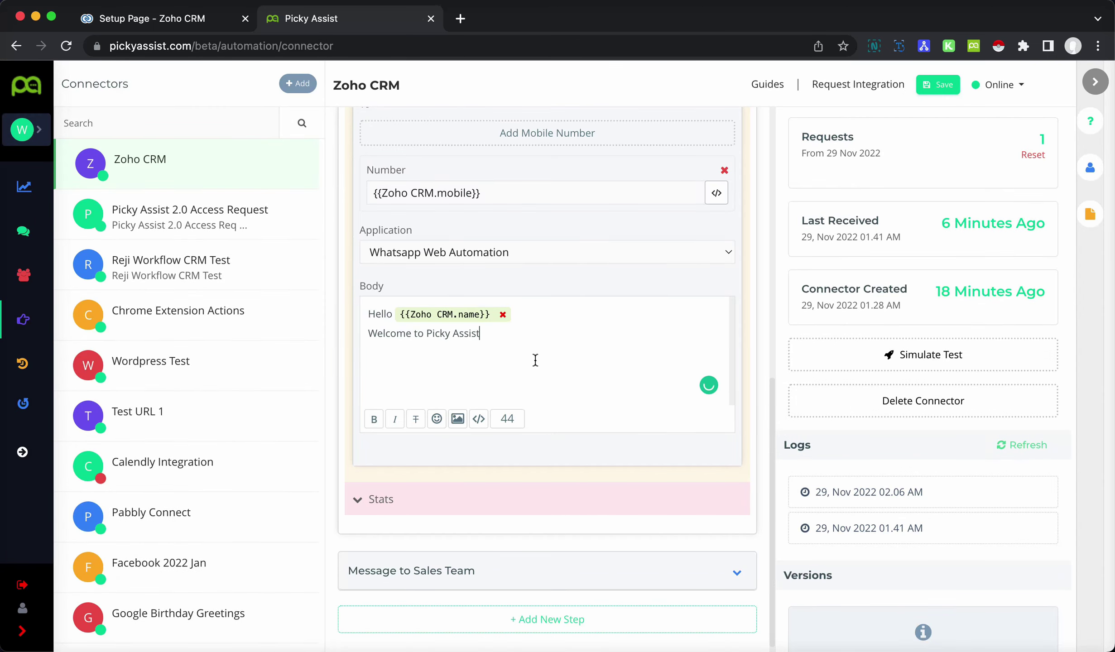
left_click(481, 421)
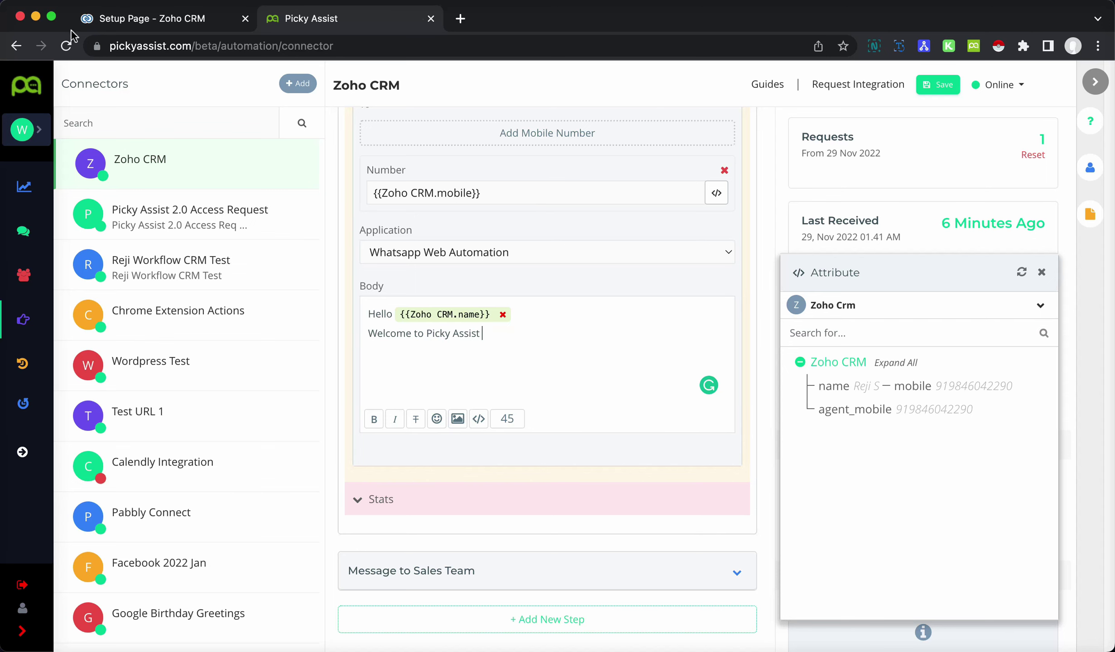
left_click(132, 20)
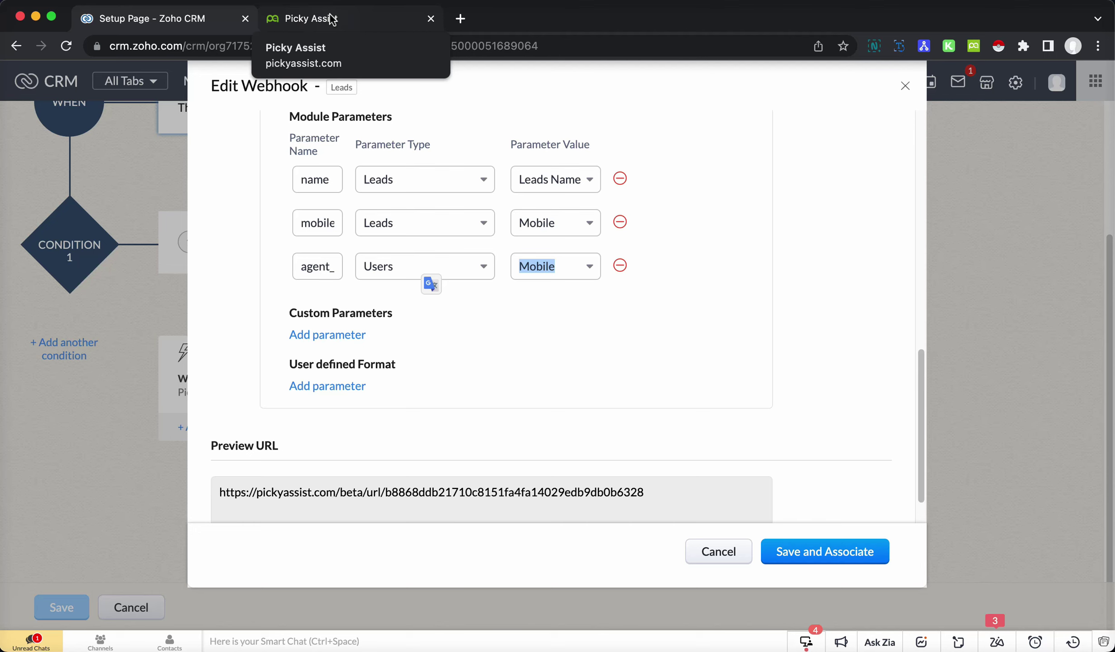
left_click(332, 20)
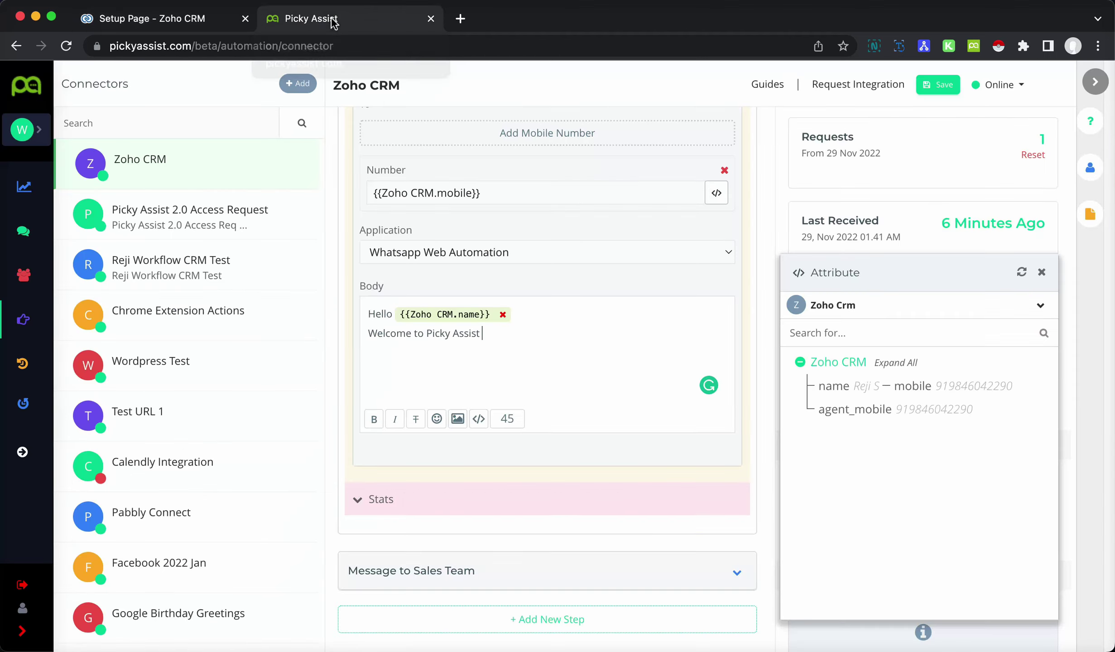
- Close the attribute list and view the latest log's details
left_click(1043, 273)
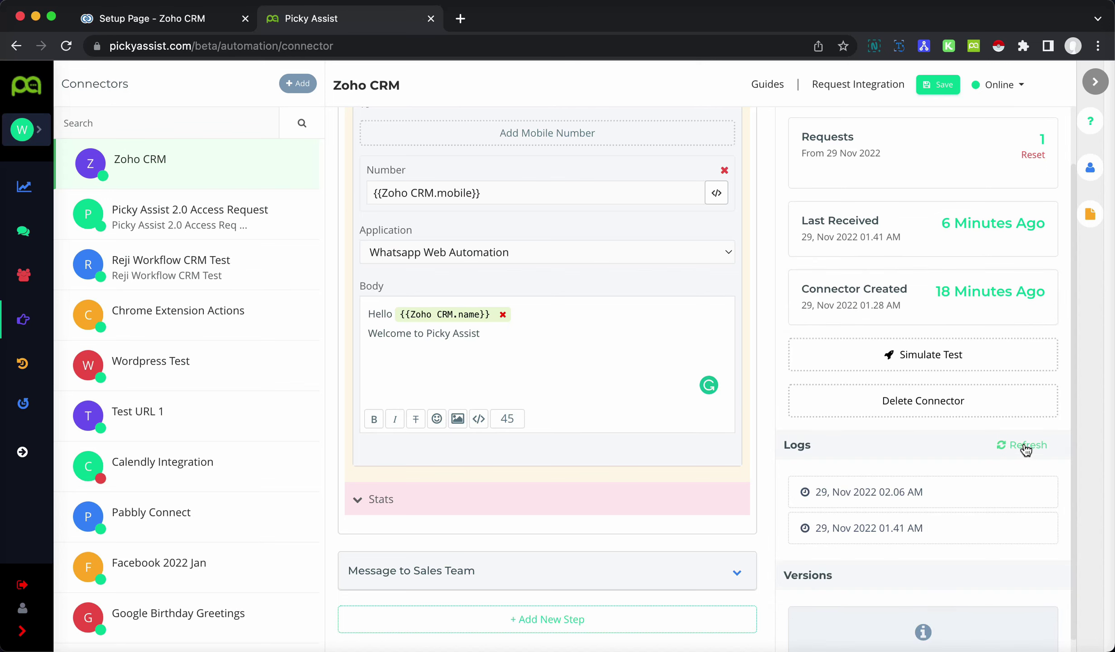
mouse_move(1003, 492)
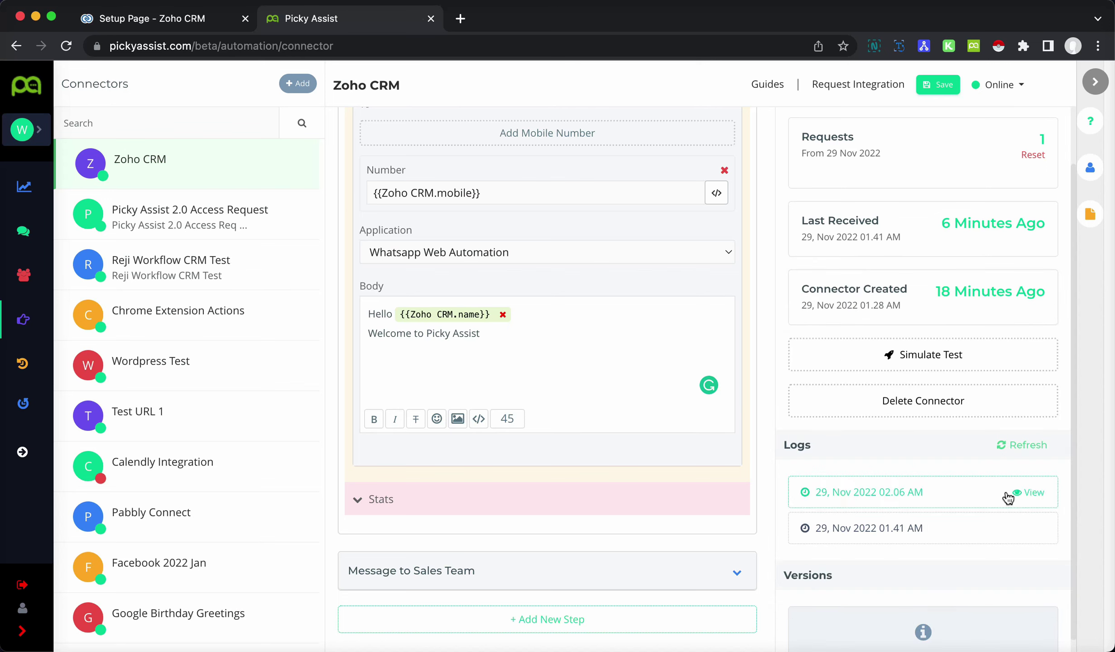
left_click(1012, 494)
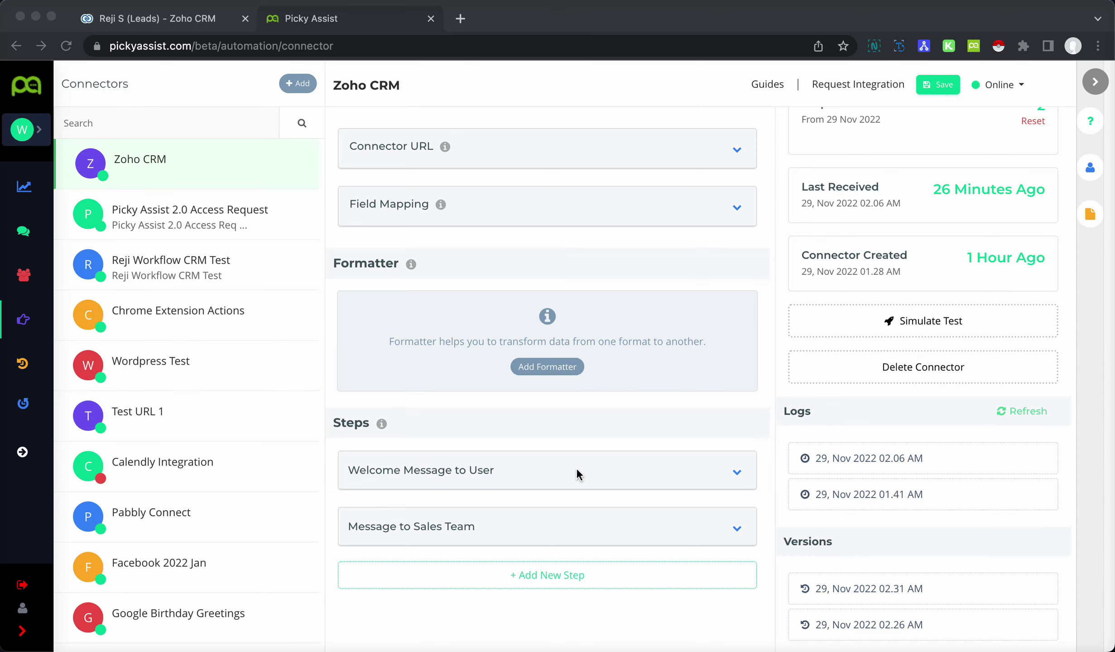
- Confirm in the Zoho CRM lead's Timeline that the Welcome Message rule invoked the webhook
left_click(180, 23)
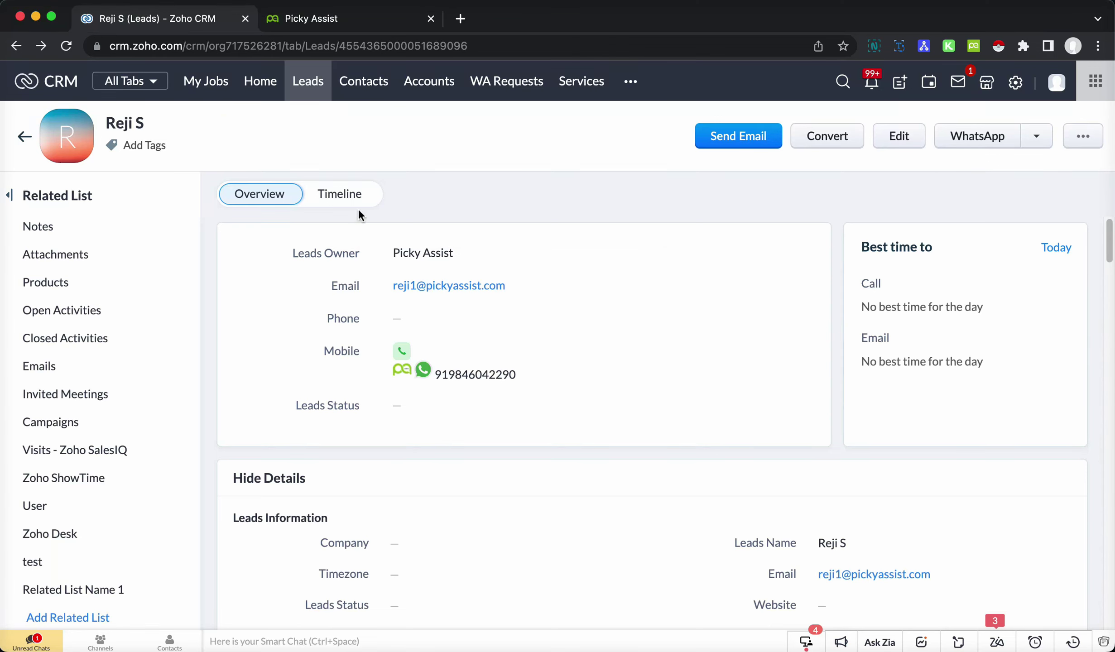
left_click(332, 194)
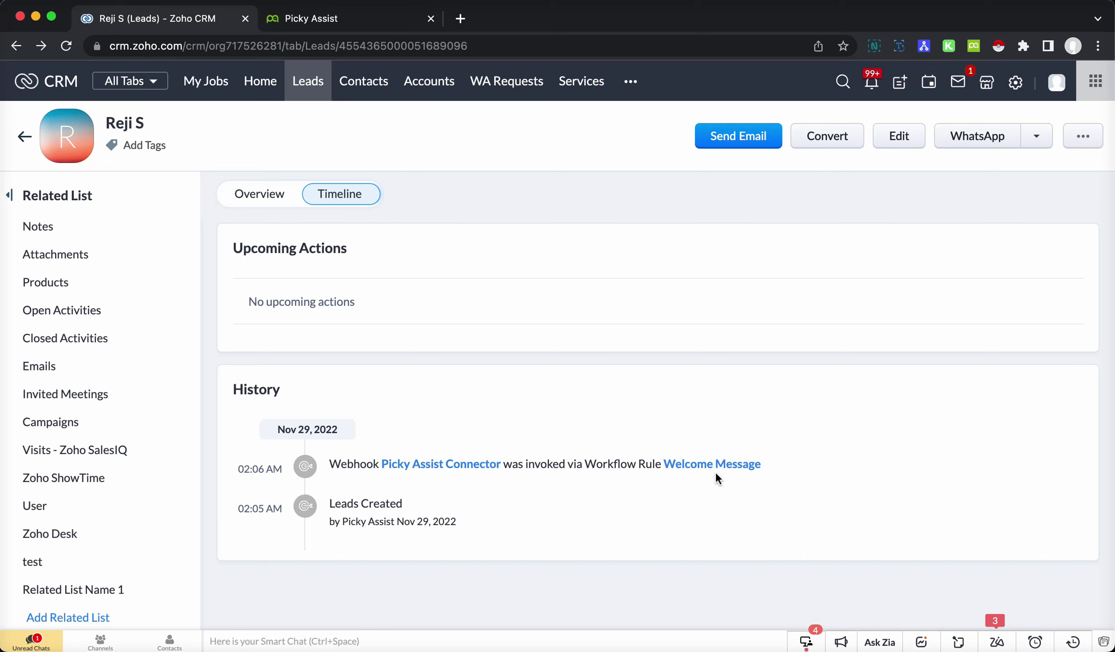
left_click(317, 19)
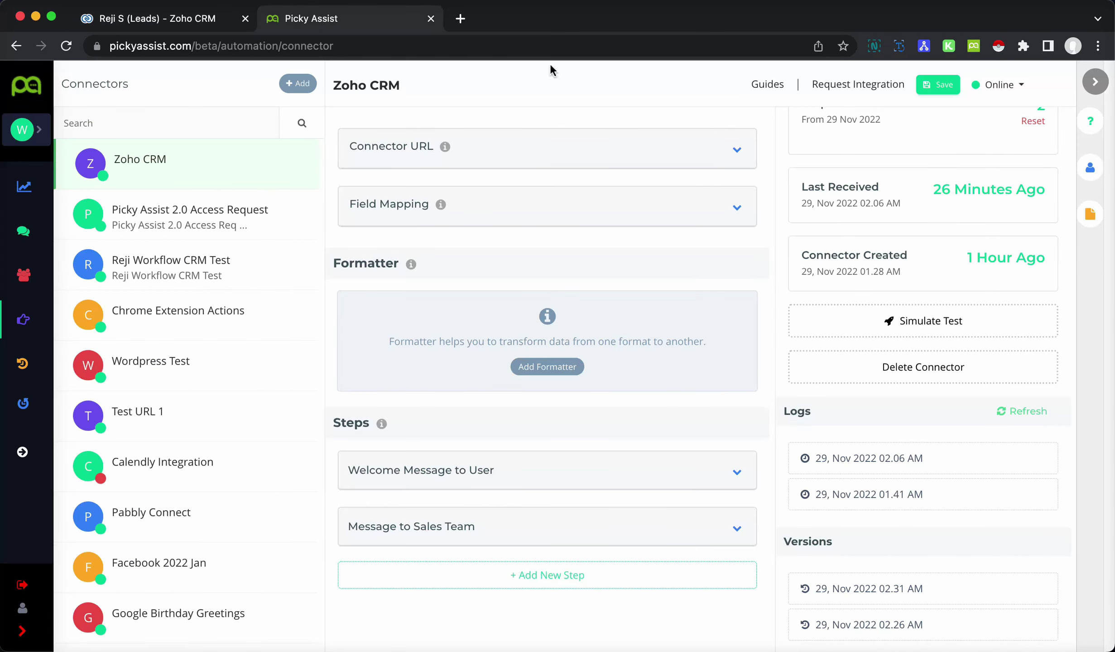
mouse_move(1004, 475)
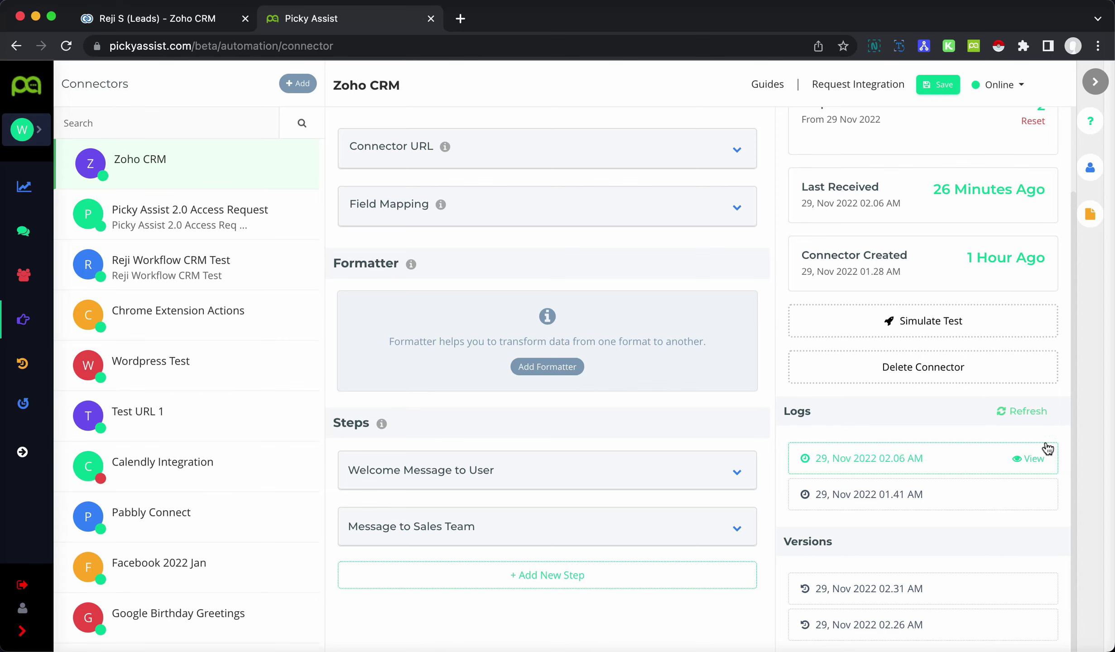
left_click(1027, 459)
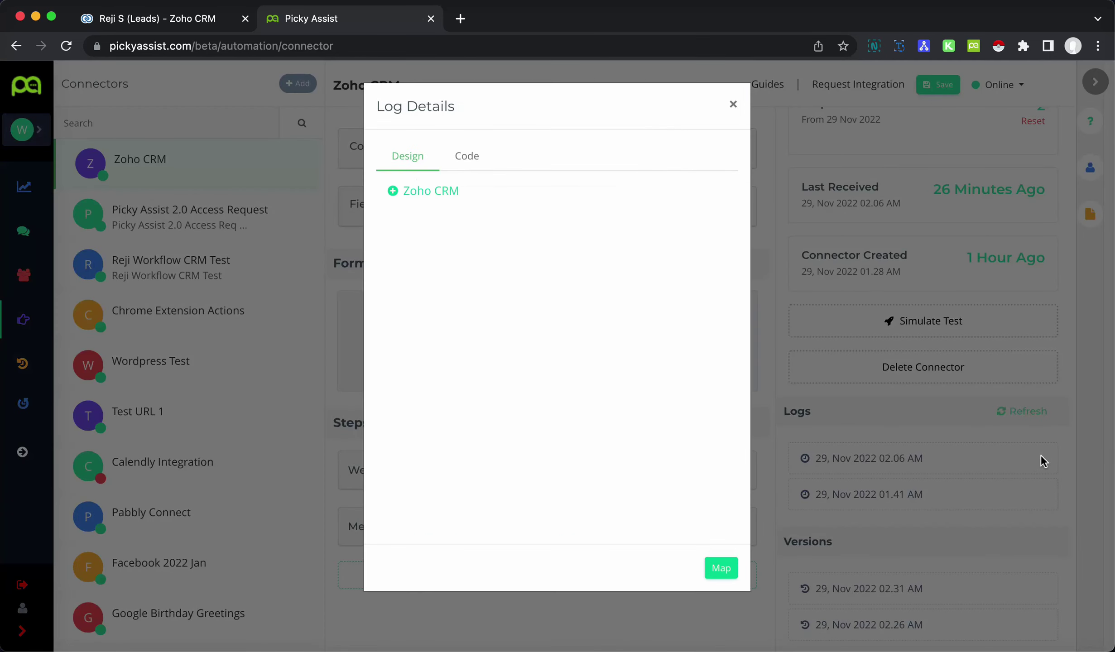
left_click(392, 192)
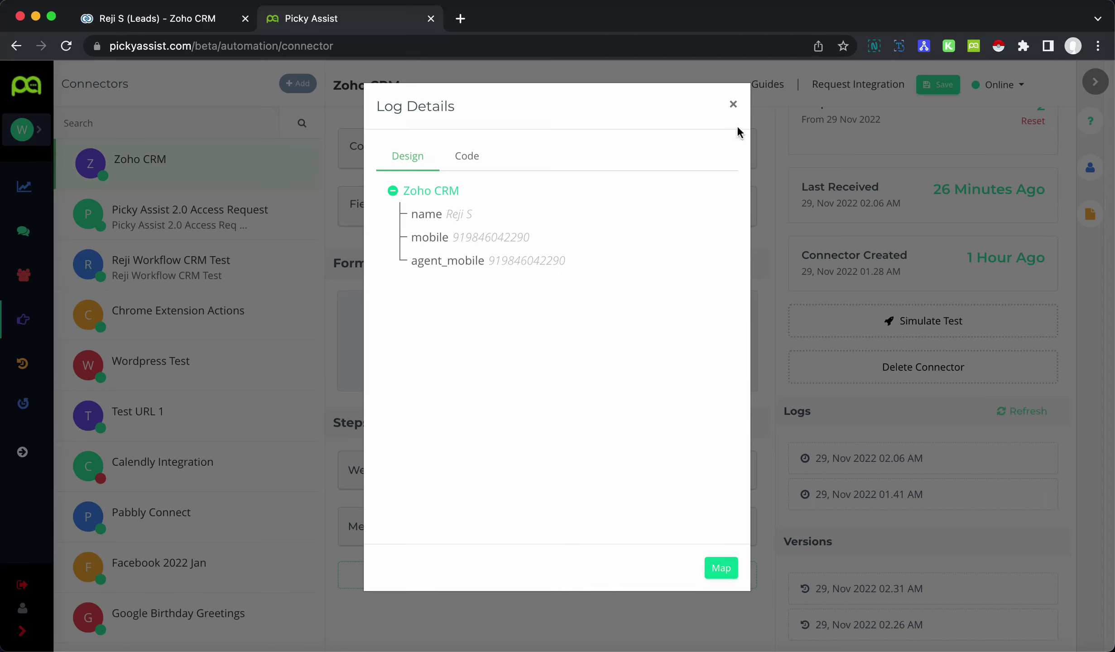
left_click(733, 104)
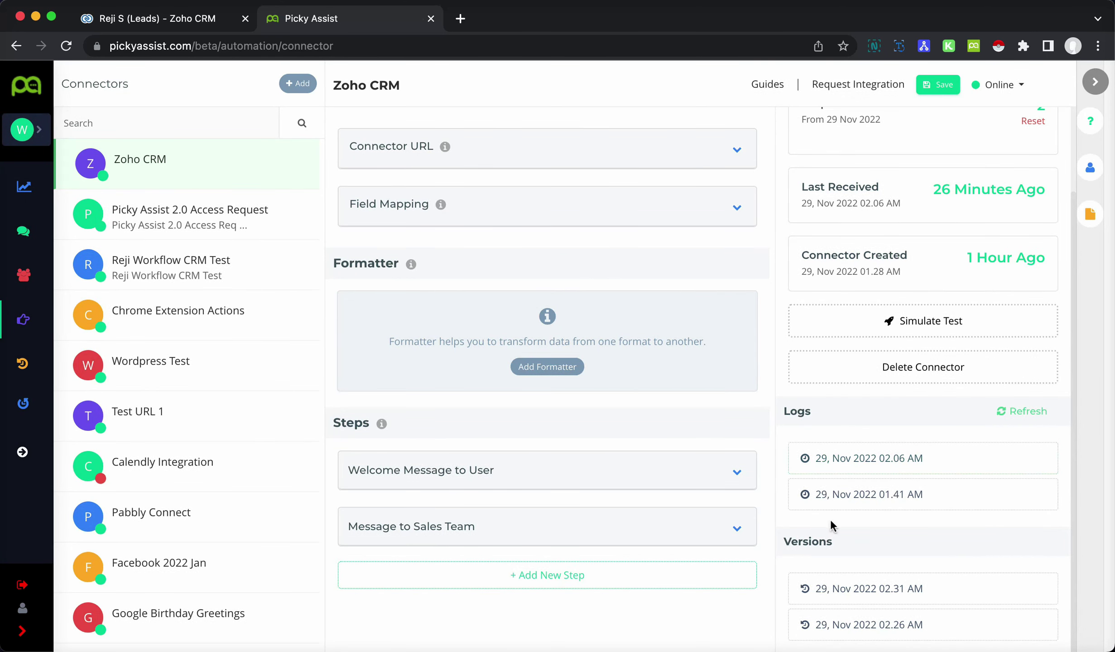
mouse_move(1022, 511)
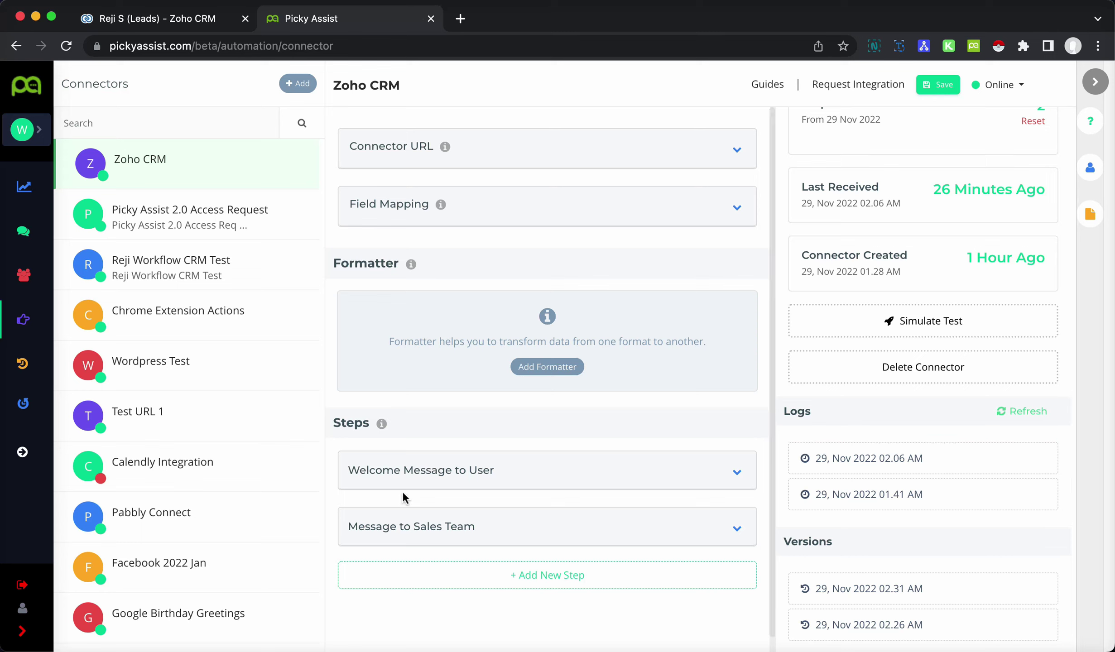
- Go to Settings > Channels and open the WhatsApp Web Automation channel's settings
left_click(32, 467)
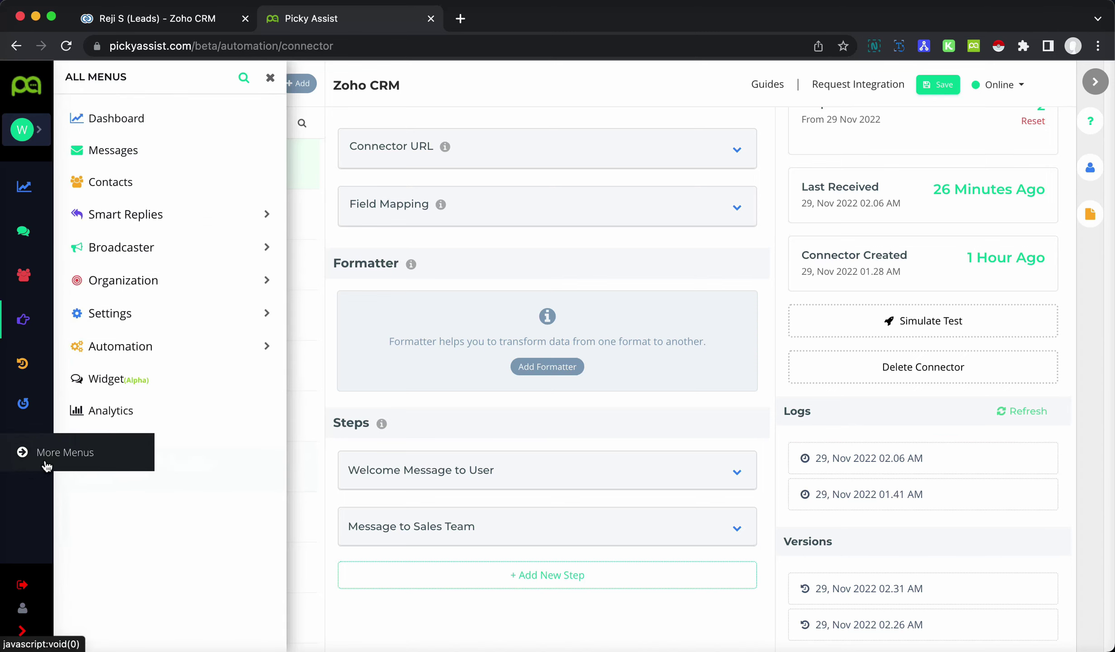
left_click(144, 316)
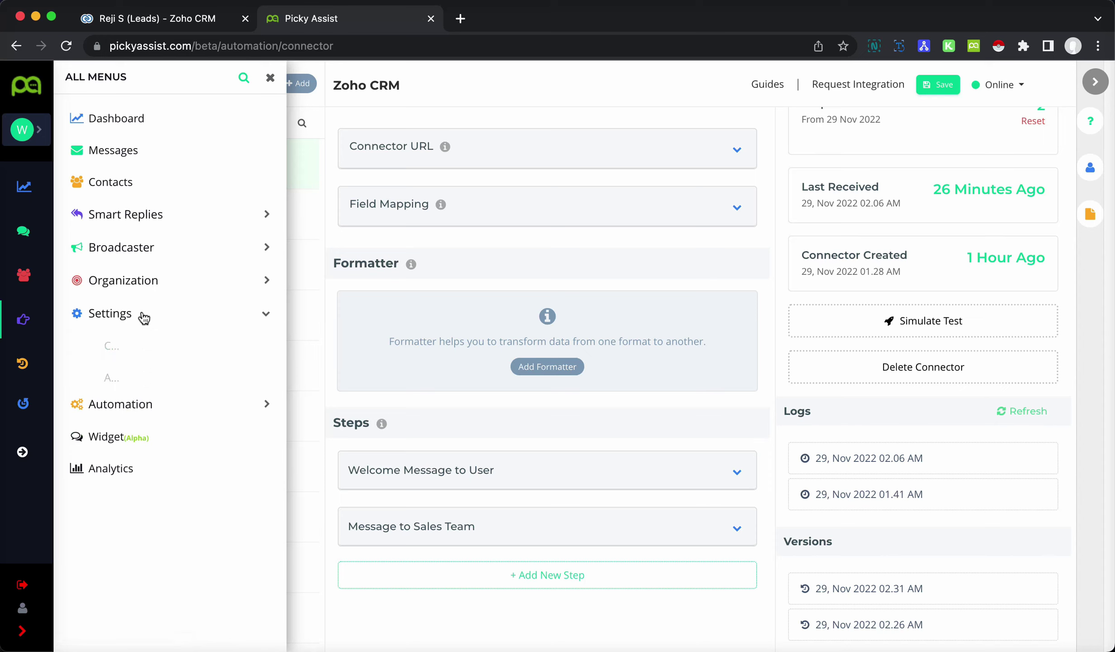
left_click(142, 348)
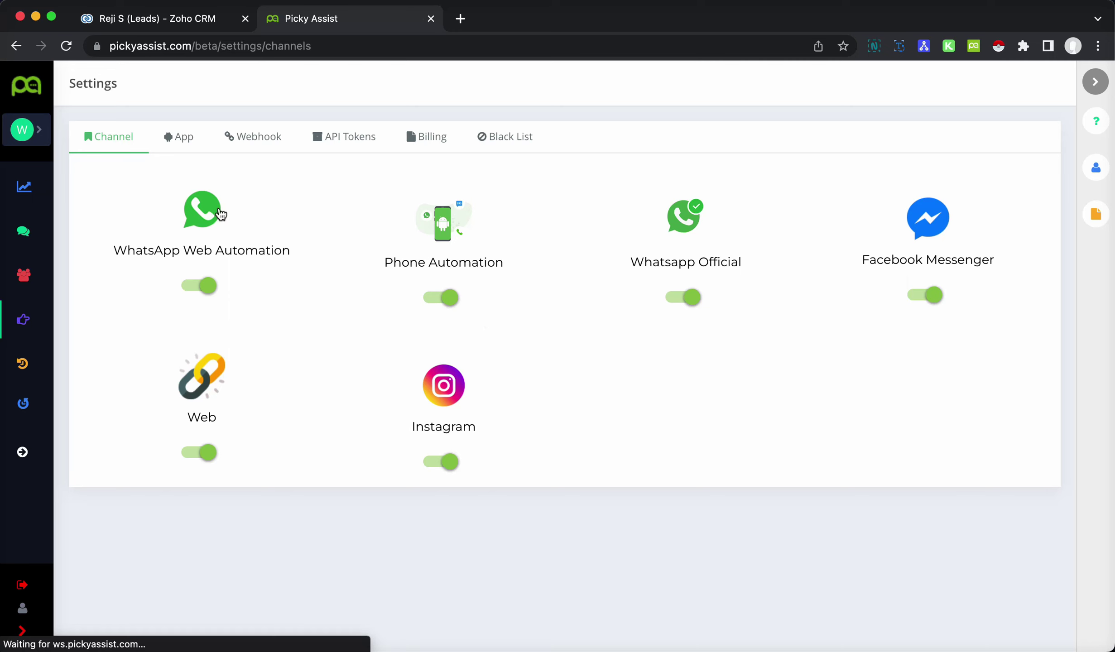
left_click(202, 213)
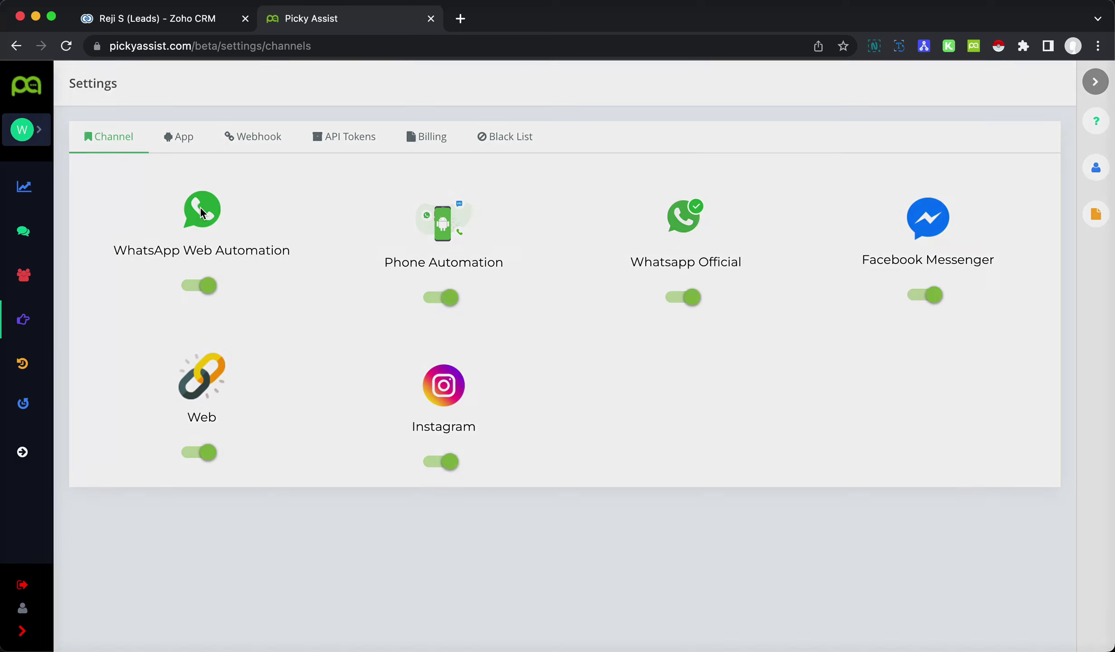
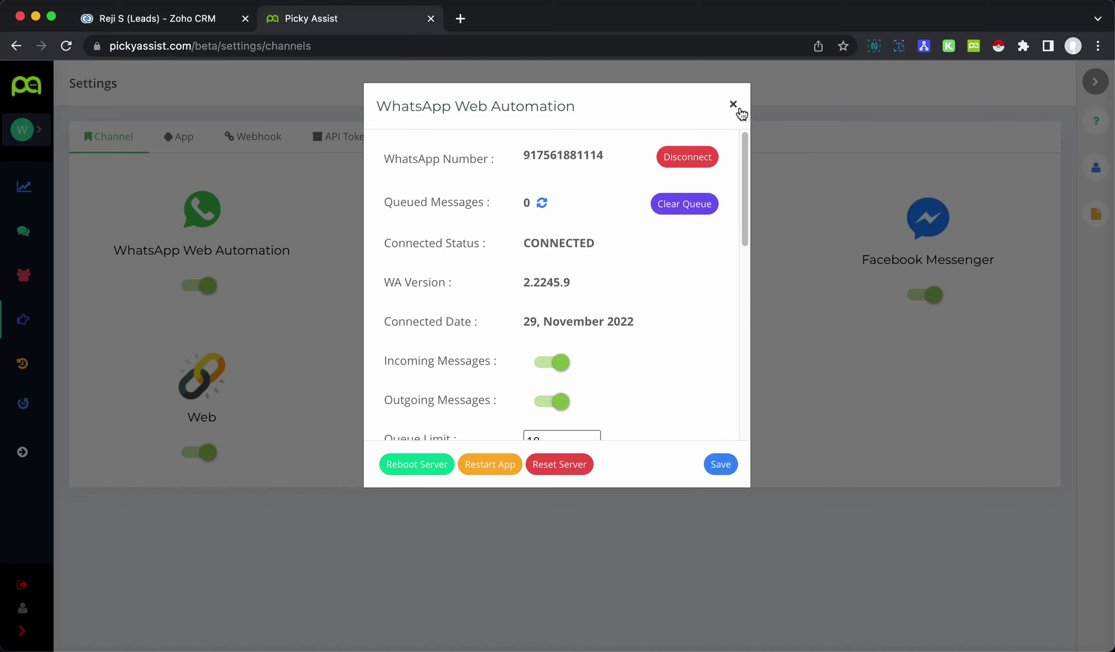
- Close the WhatsApp Web Automation details, leaving the connected number on the Channel settings page
left_click(733, 103)
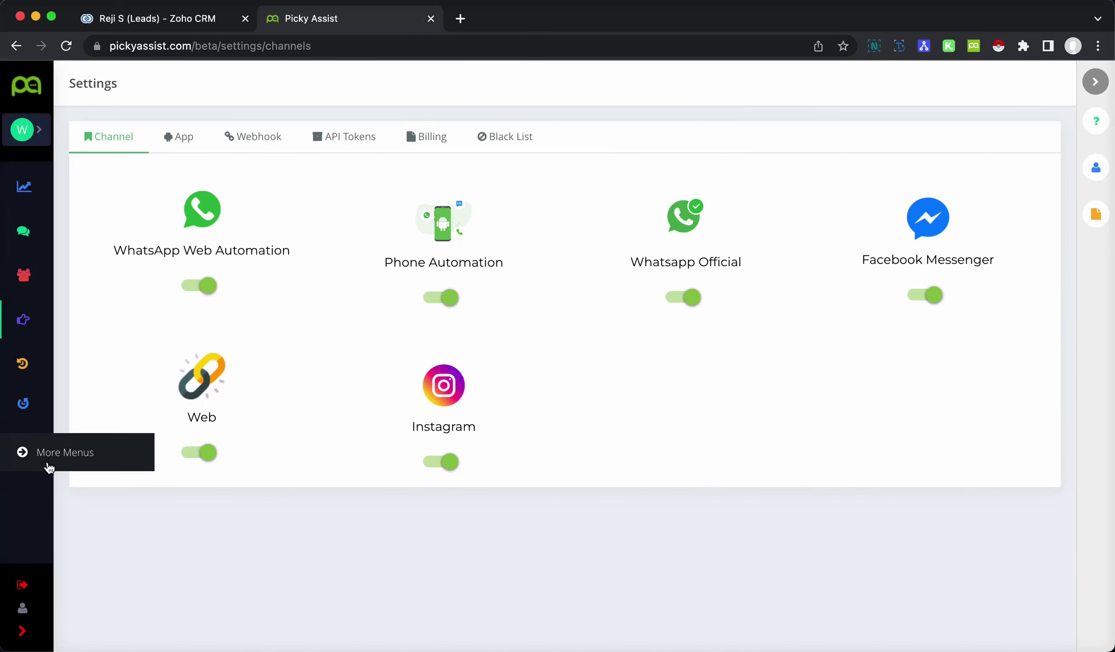
left_click(43, 462)
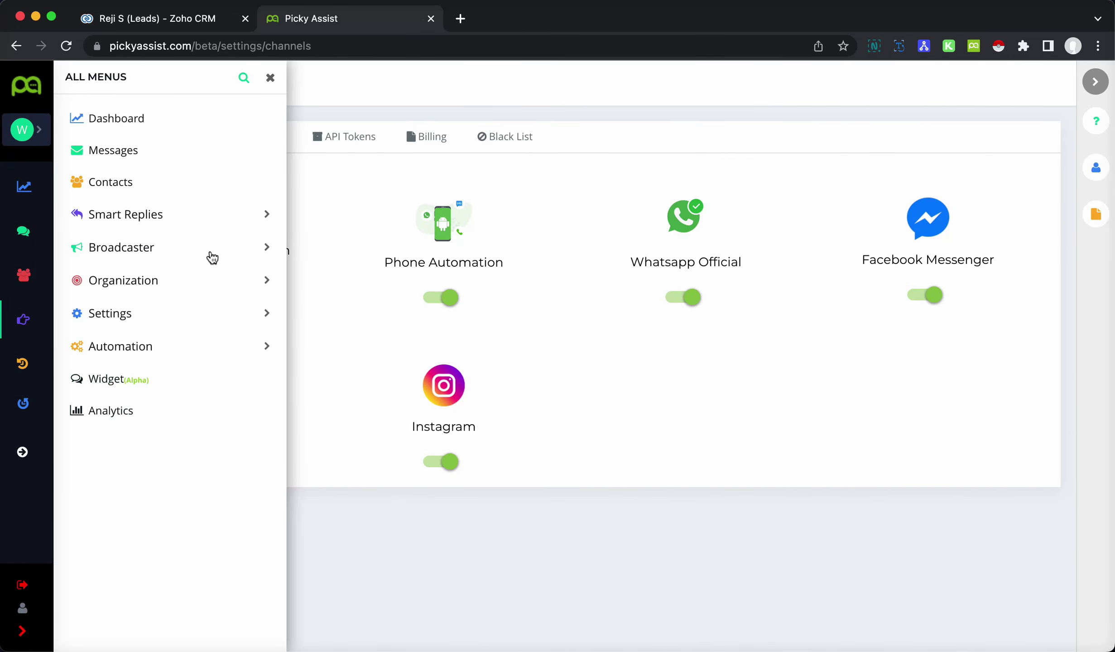
- Open the Broadcaster Report listing today's 12 connector messages
left_click(212, 253)
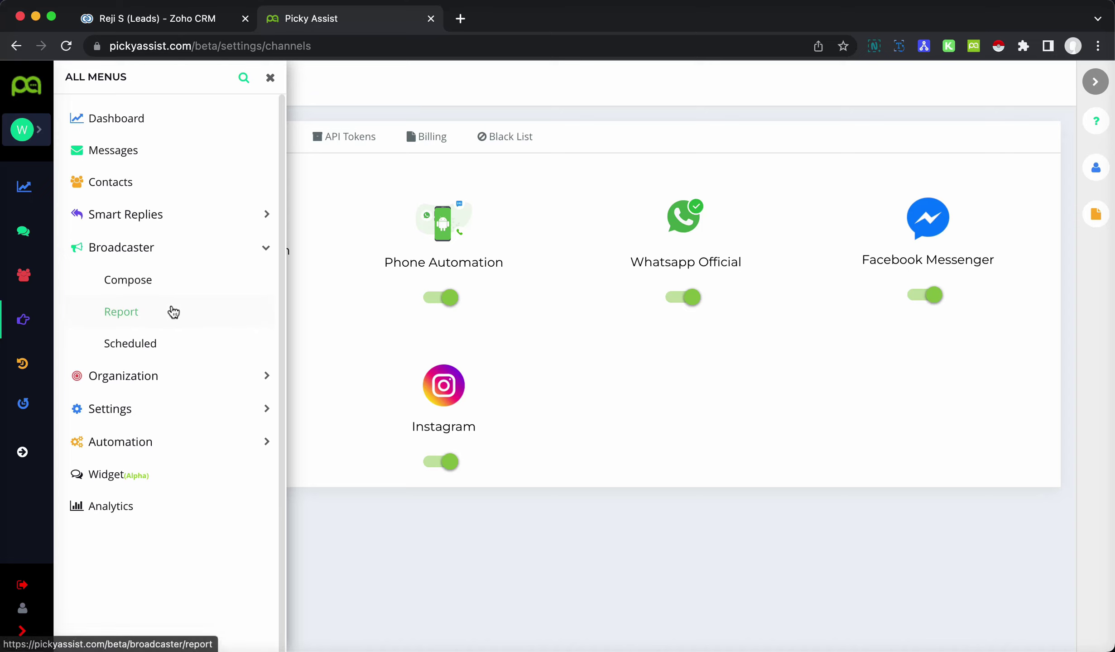
left_click(172, 312)
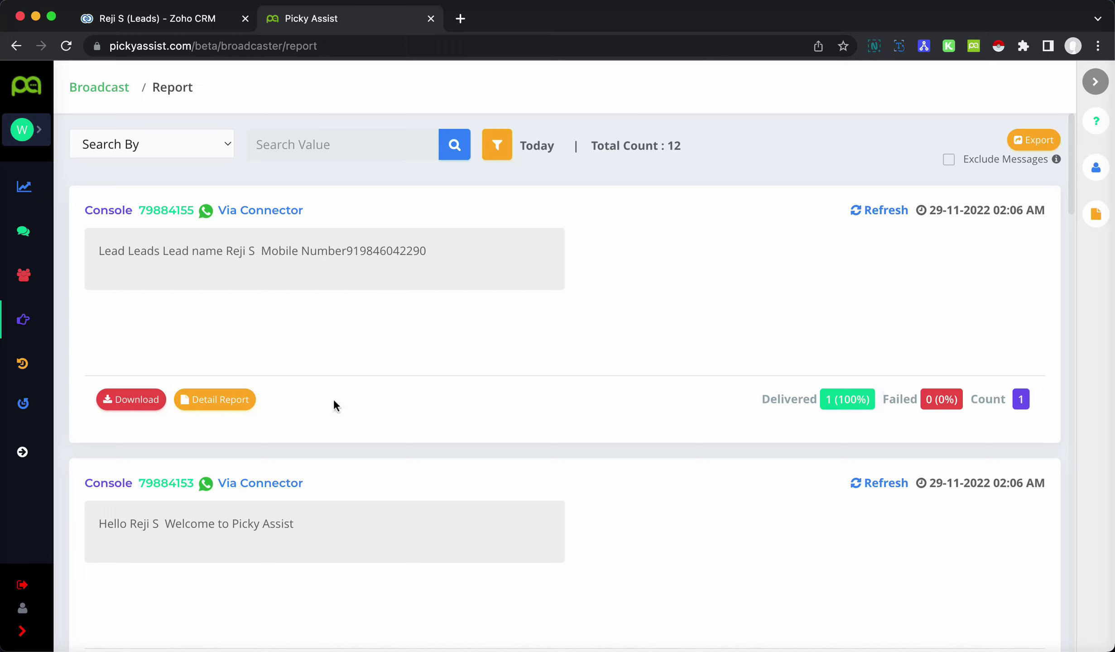
- Review the latest lead notification's delivery details (100% delivered), then expand the Automation menu
left_click(220, 400)
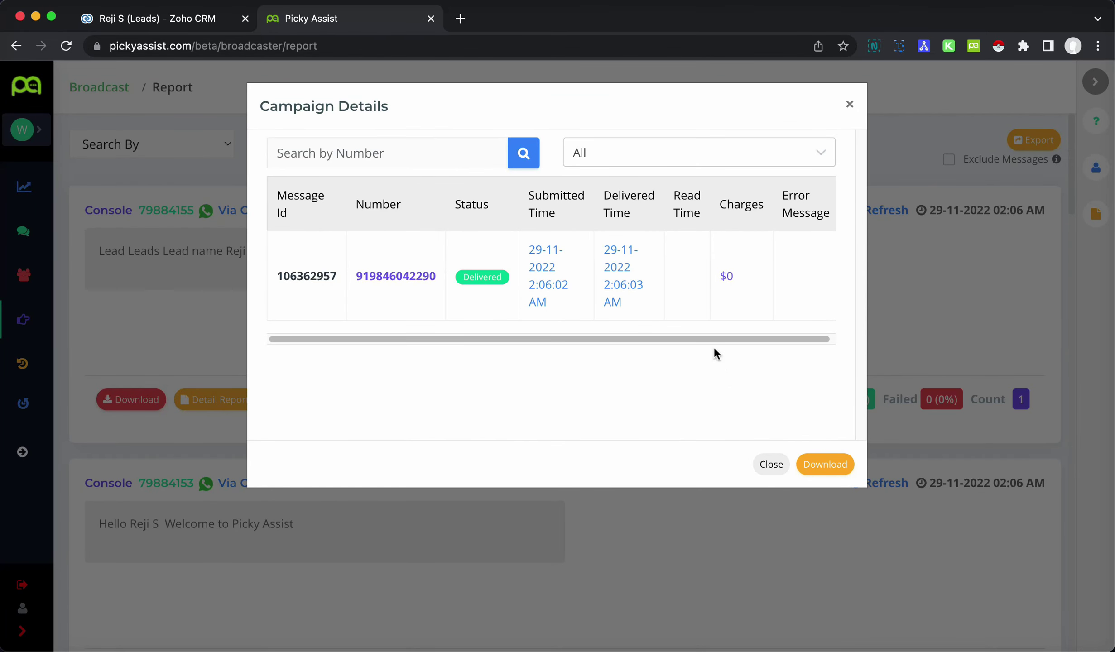
scroll(747, 317, "right", 1)
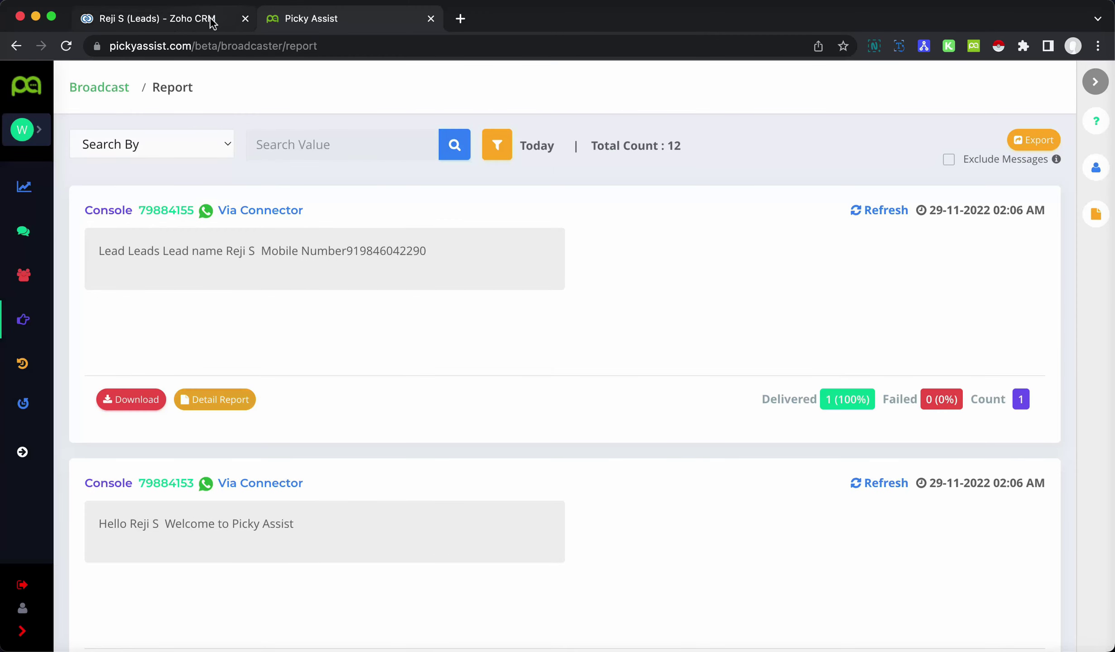
left_click(204, 20)
left_click(353, 18)
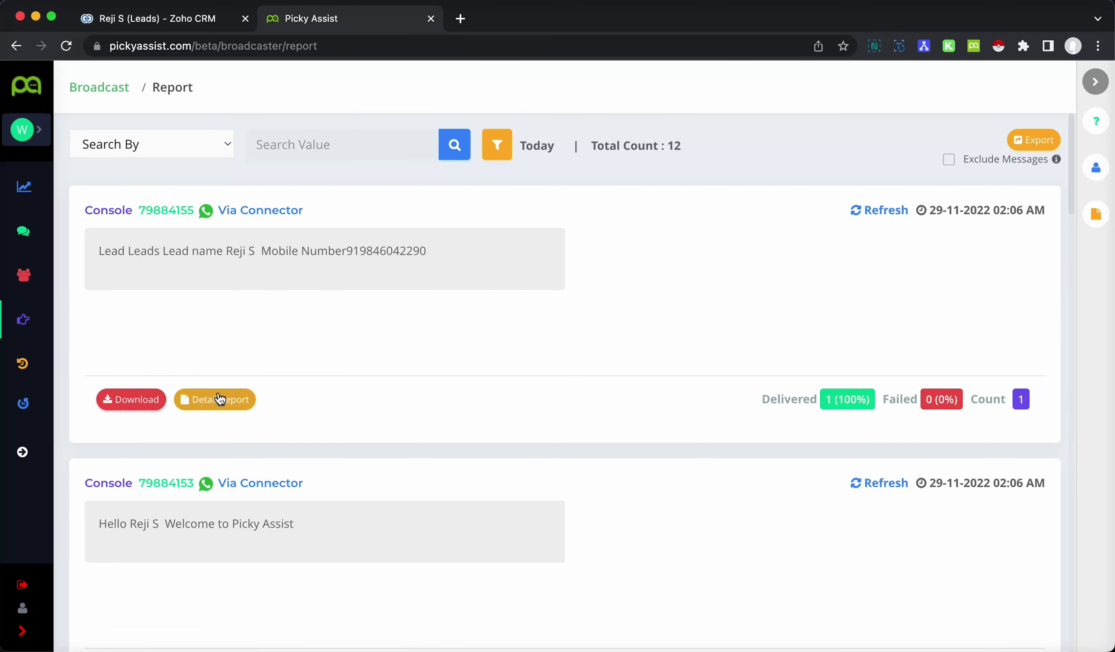
left_click(25, 452)
left_click(189, 346)
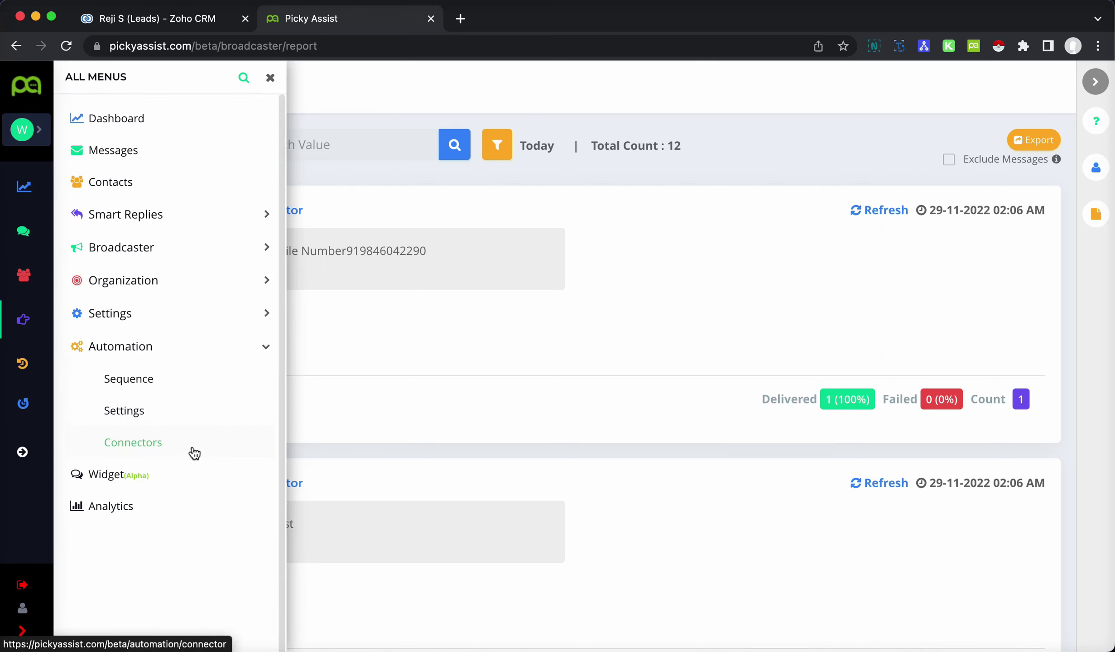
- Open the Zoho CRM connector's Welcome Message to User step and its Send Message action
left_click(199, 452)
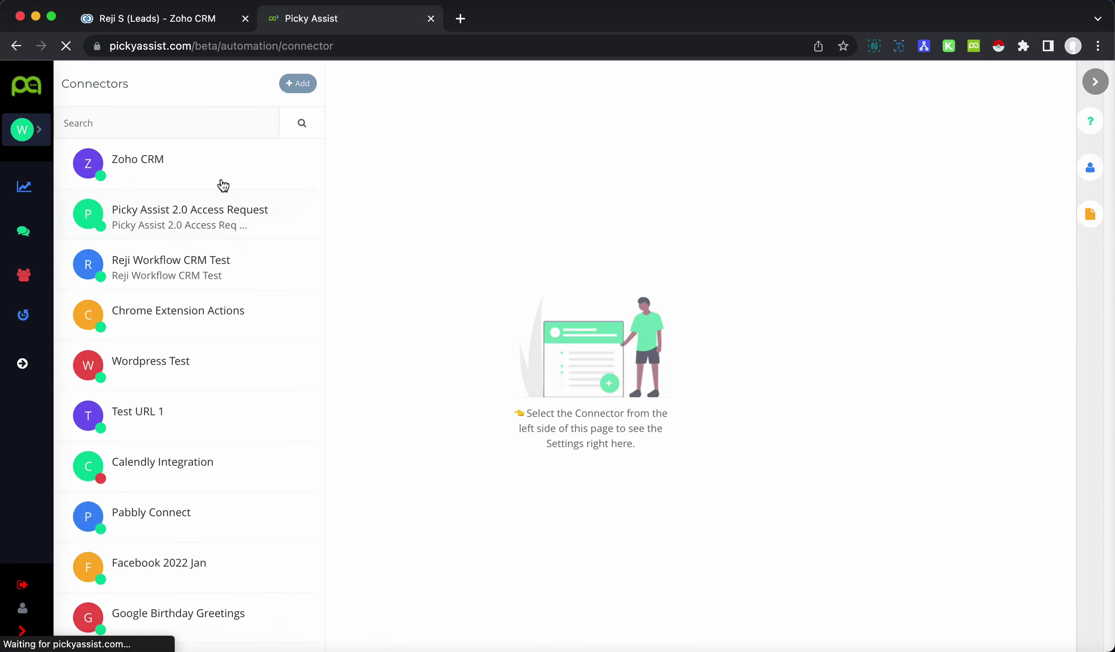
left_click(221, 178)
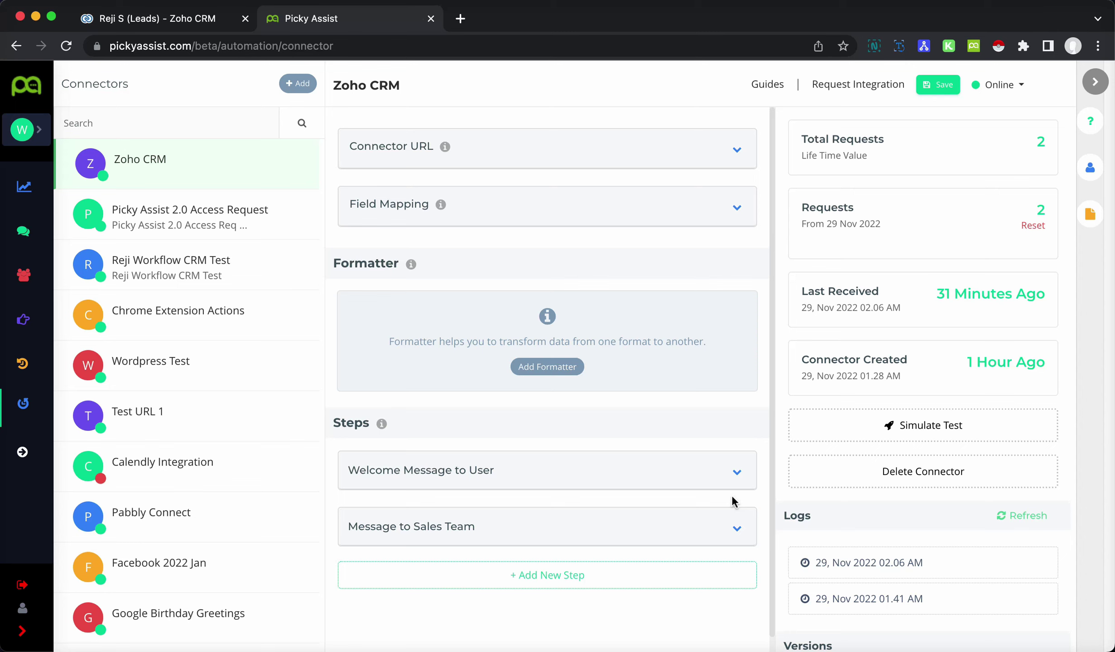
left_click(737, 472)
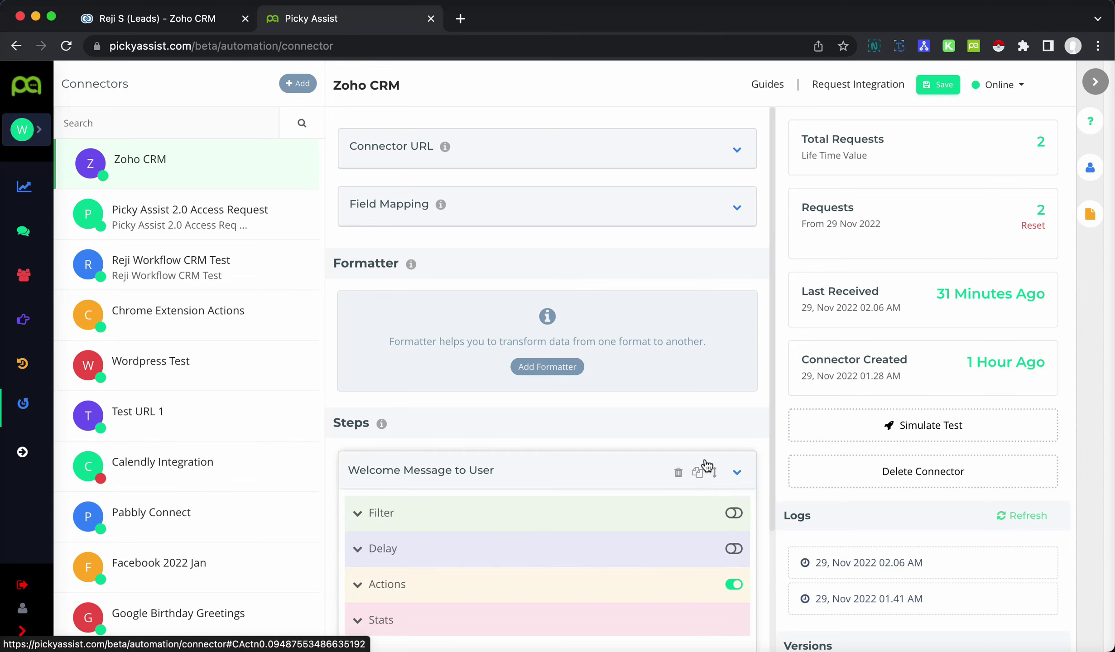
left_click(376, 351)
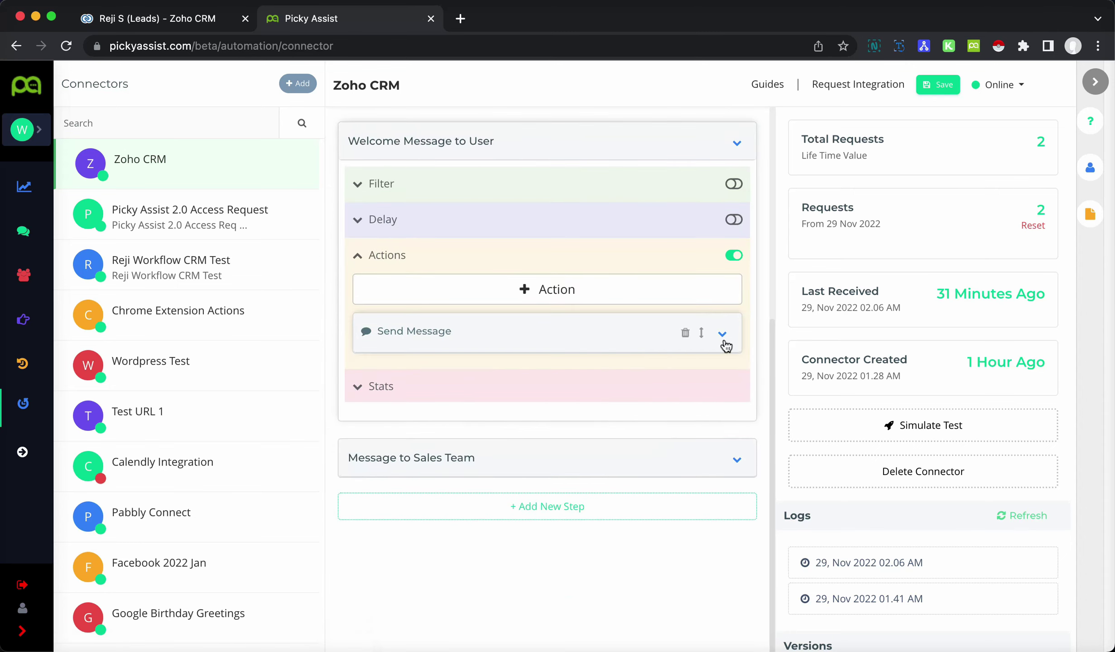
left_click(723, 337)
scroll(695, 419, "down", 4)
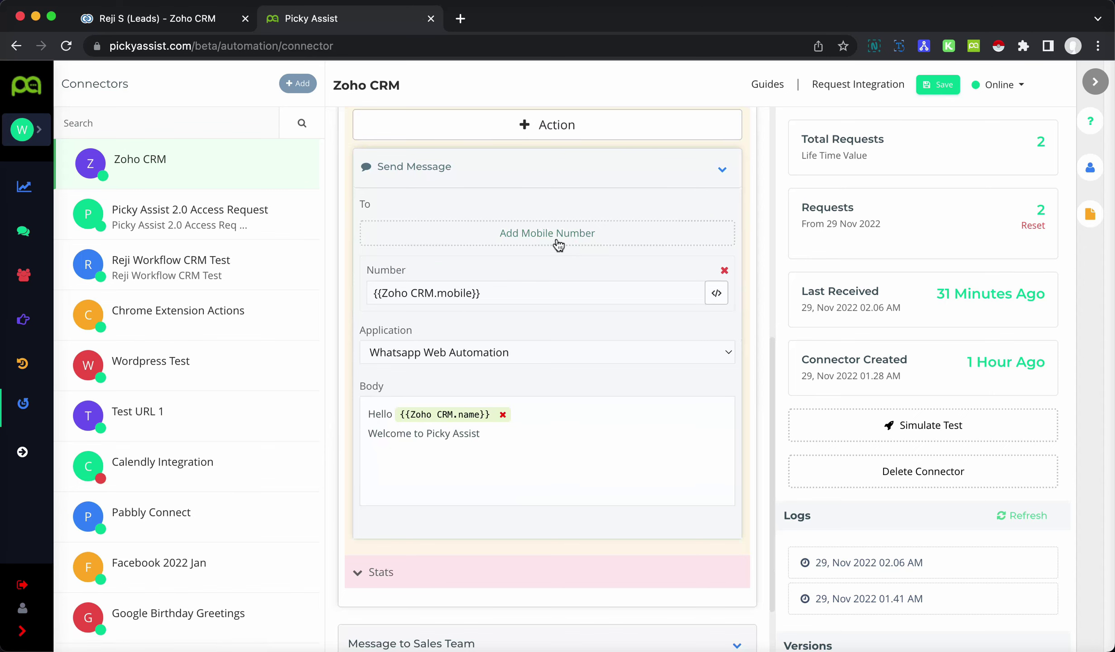
- Send the welcome message via Whatsapp Official using the SAMPLE_PURCHASE_FEEDBACK image template
left_click(504, 356)
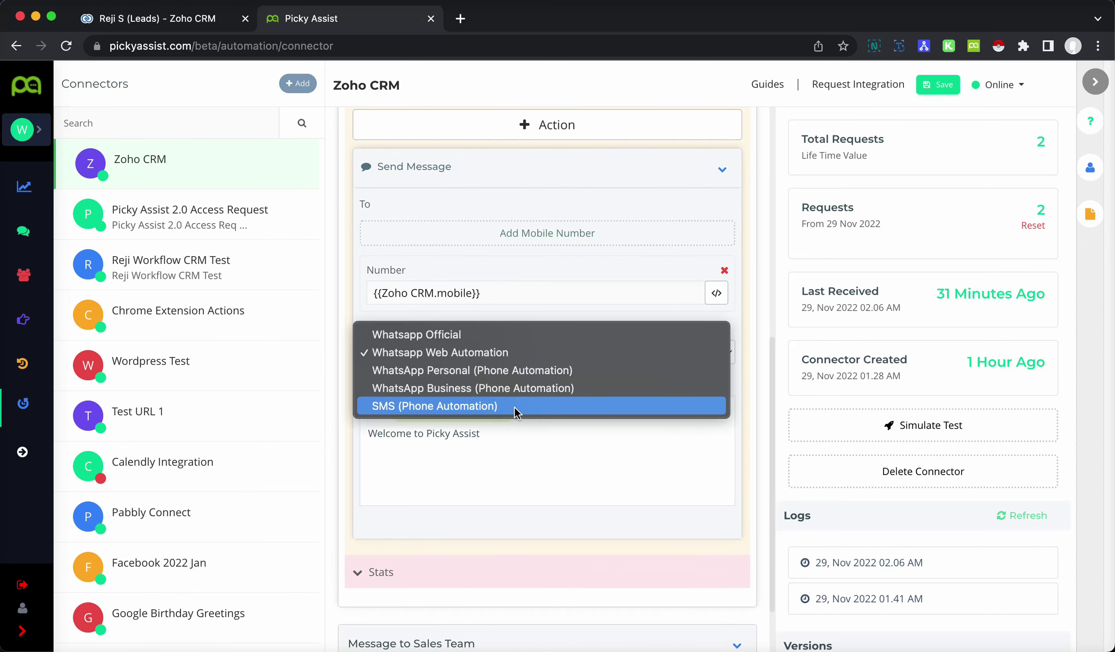
left_click(518, 334)
scroll(603, 409, "down", 5)
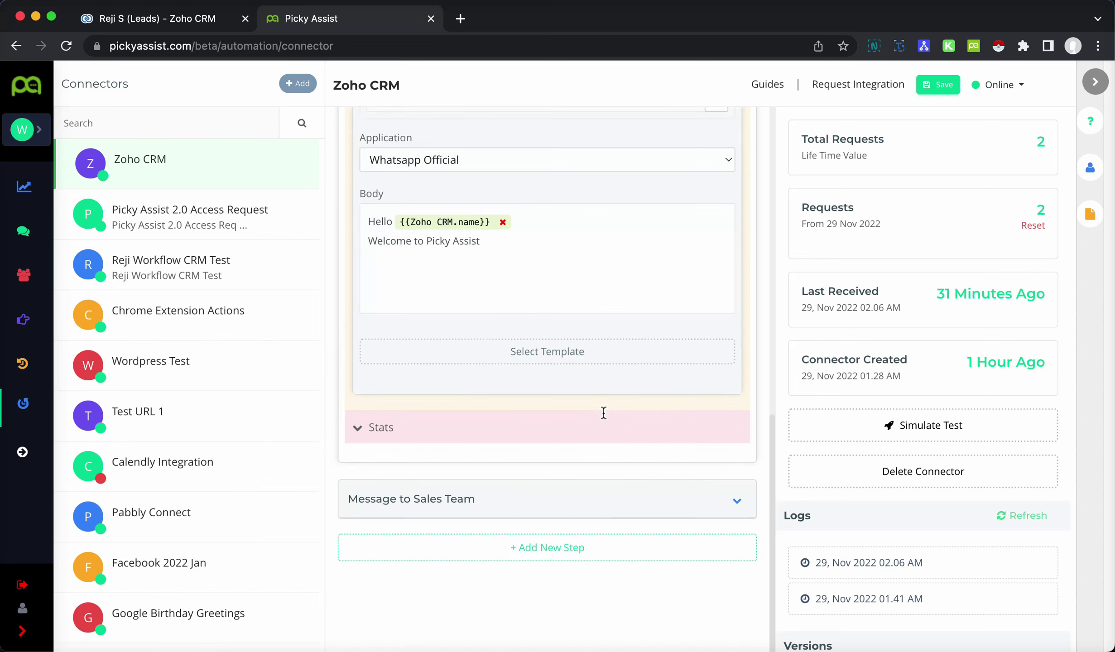
left_click(569, 364)
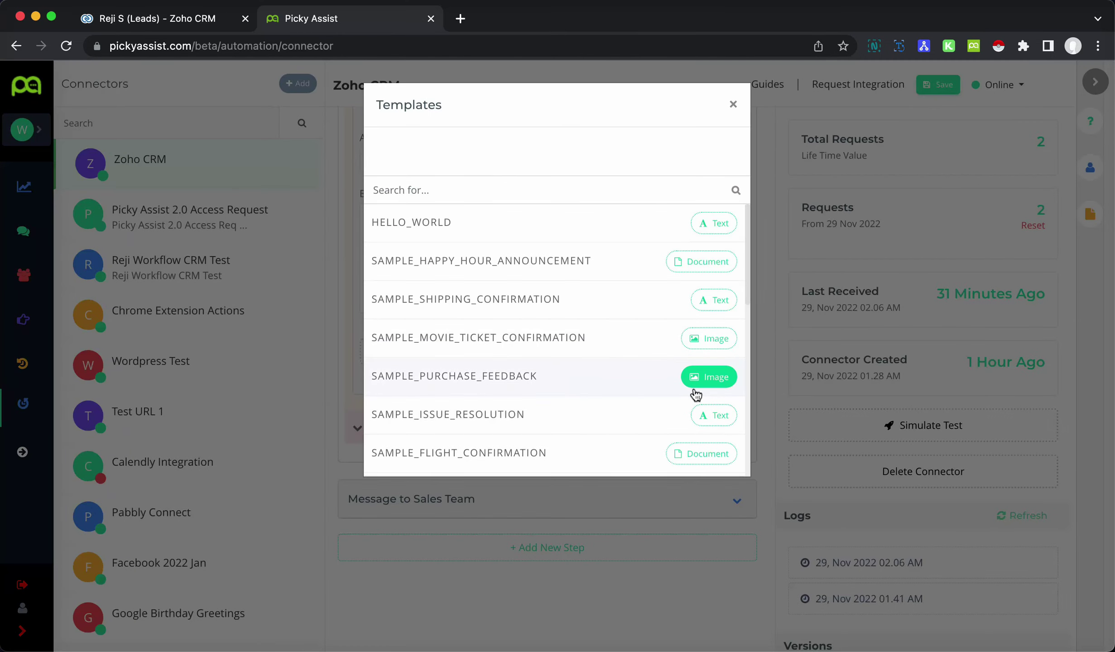
left_click(710, 382)
scroll(451, 491, "down", 4)
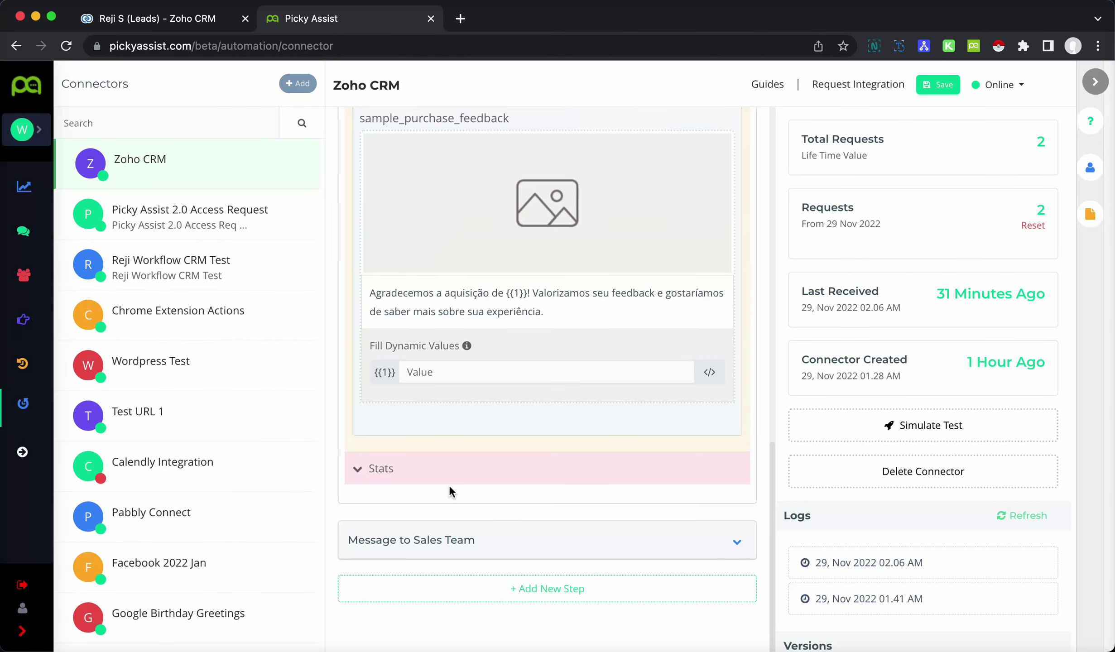
left_click(465, 382)
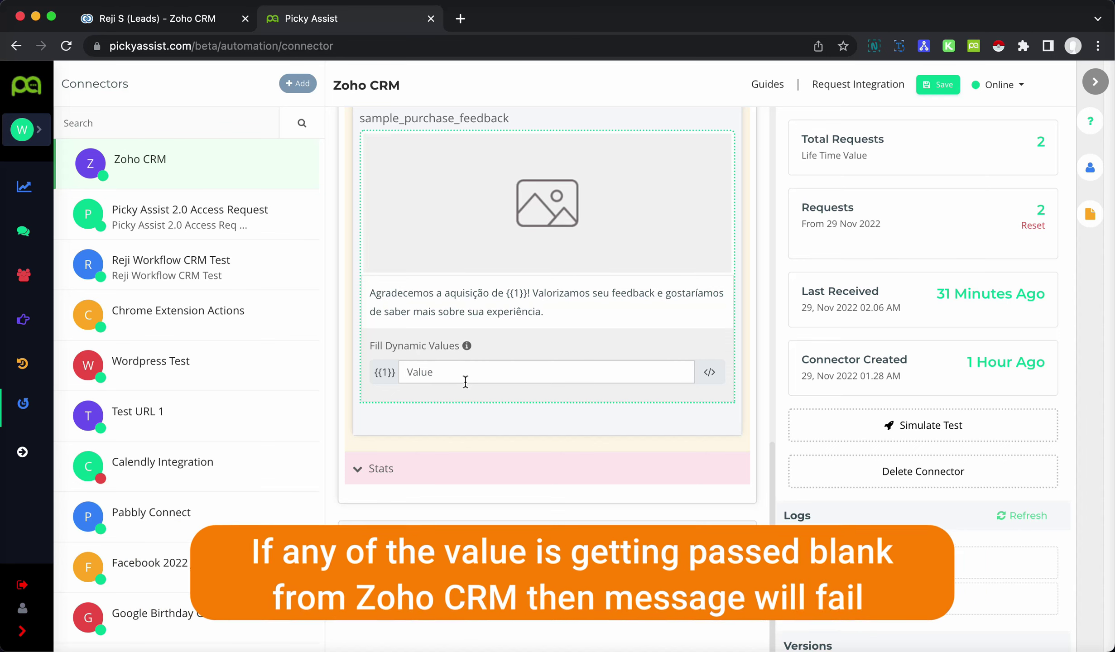
scroll(465, 382, "up", 5)
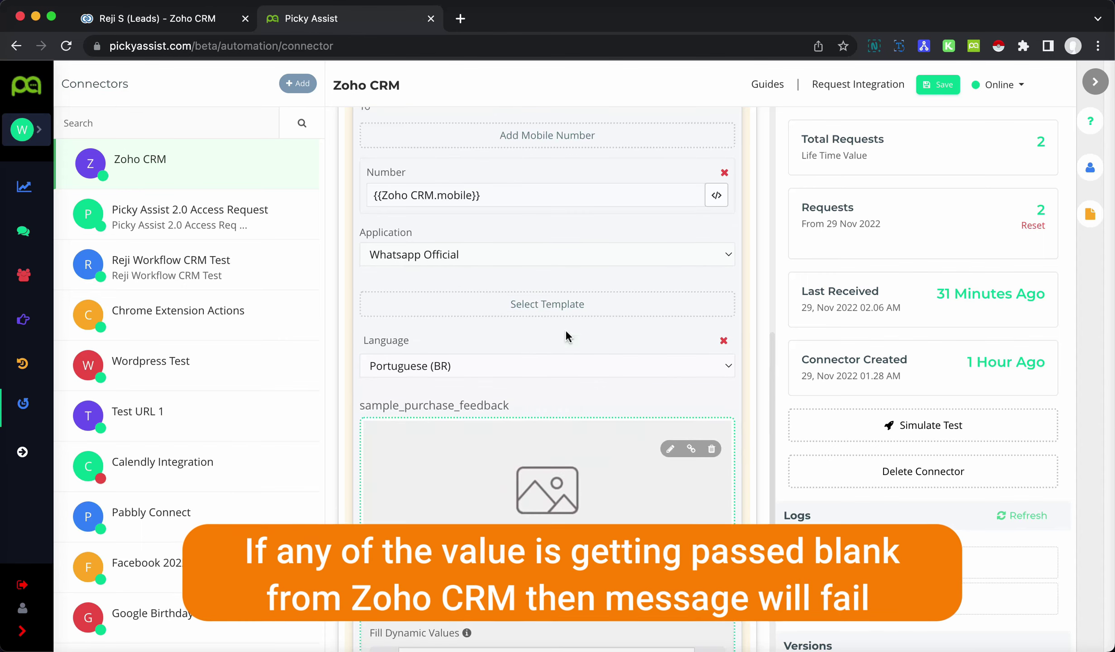
scroll(547, 376, "down", 1)
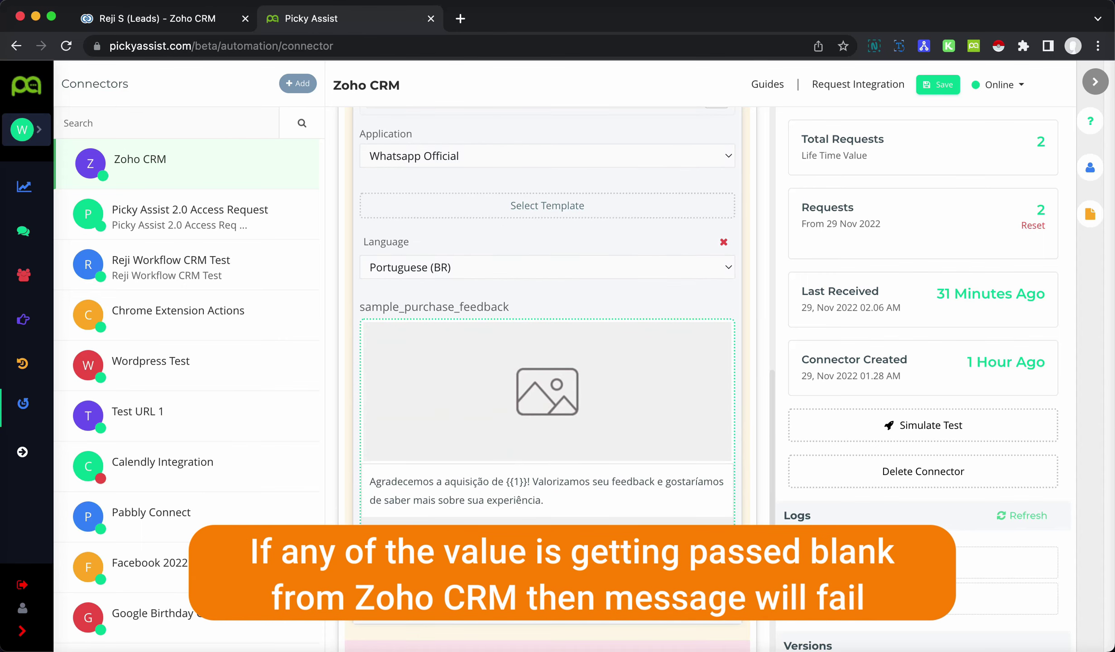
scroll(528, 491, "down", 3)
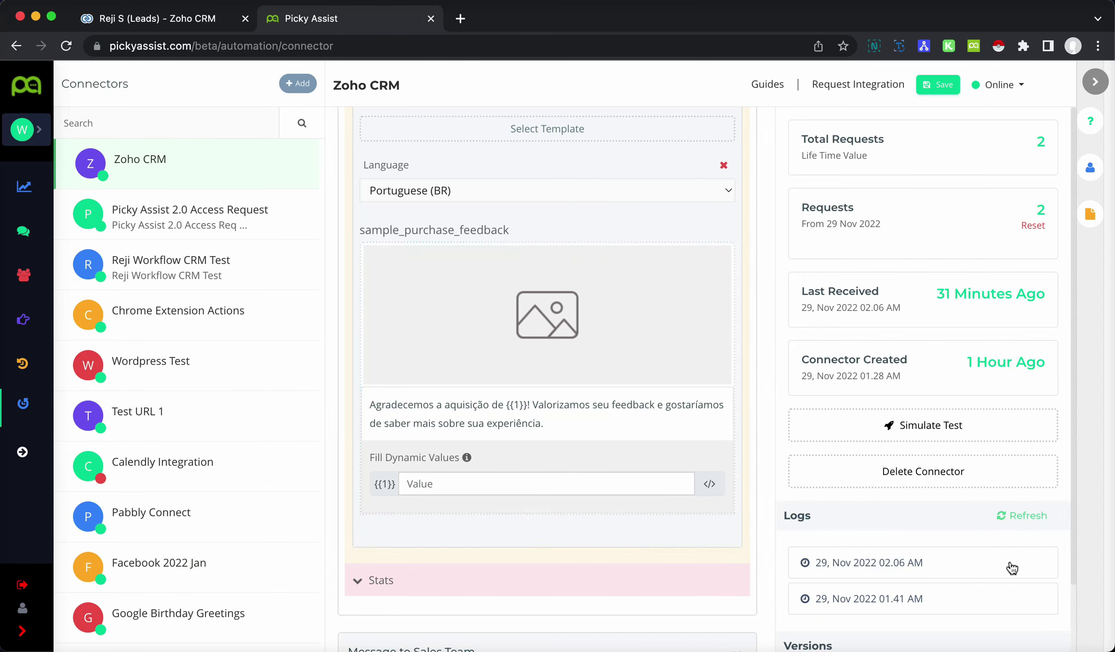
mouse_move(1020, 571)
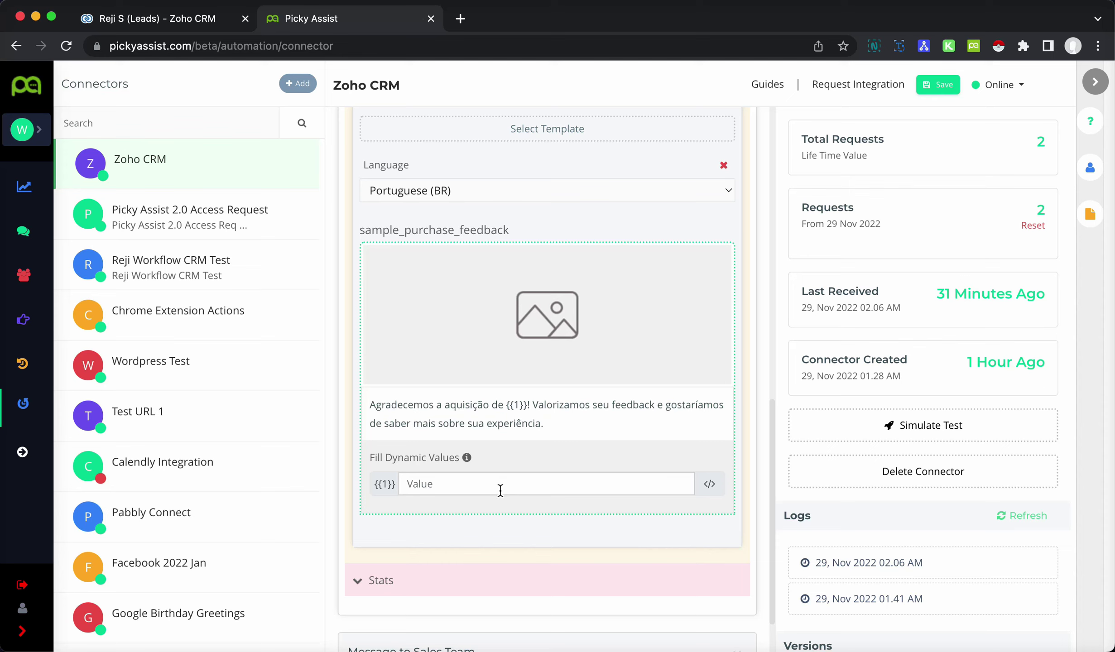
- Map the template's {{1}} value to the Zoho CRM name attribute
left_click(709, 484)
left_click(848, 319)
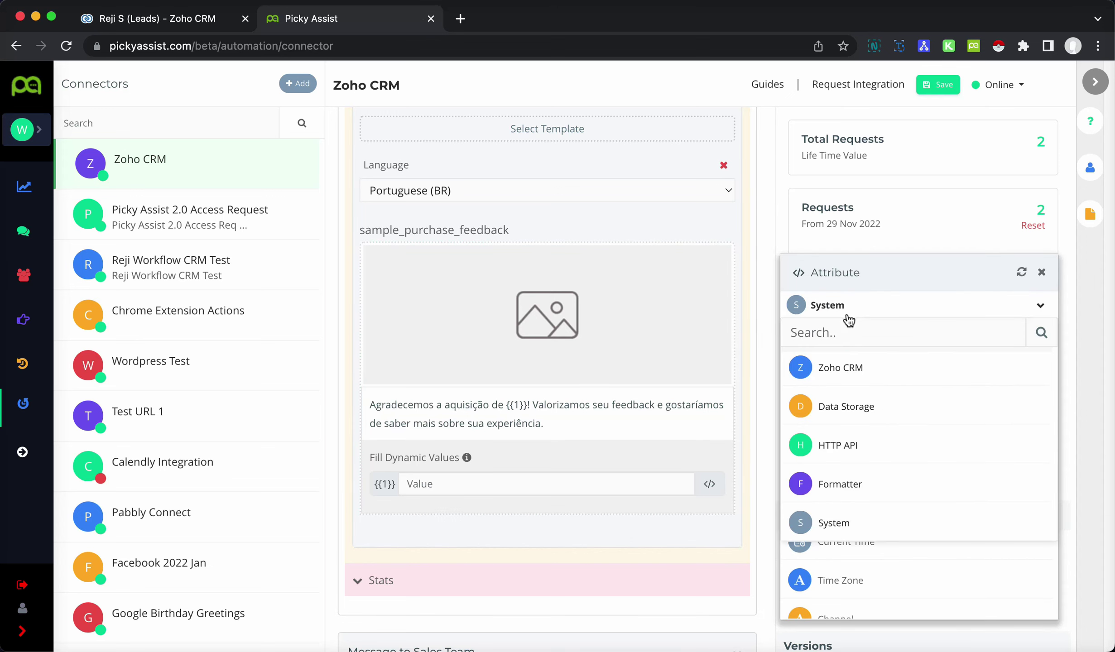
left_click(855, 366)
left_click(834, 393)
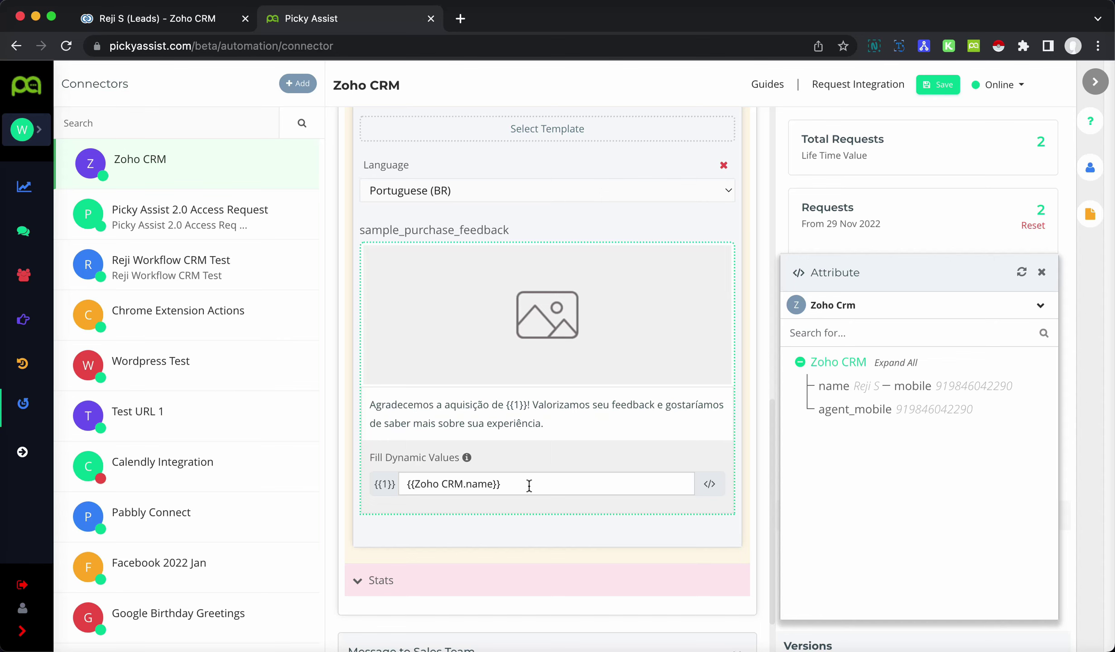
scroll(528, 453, "up", 5)
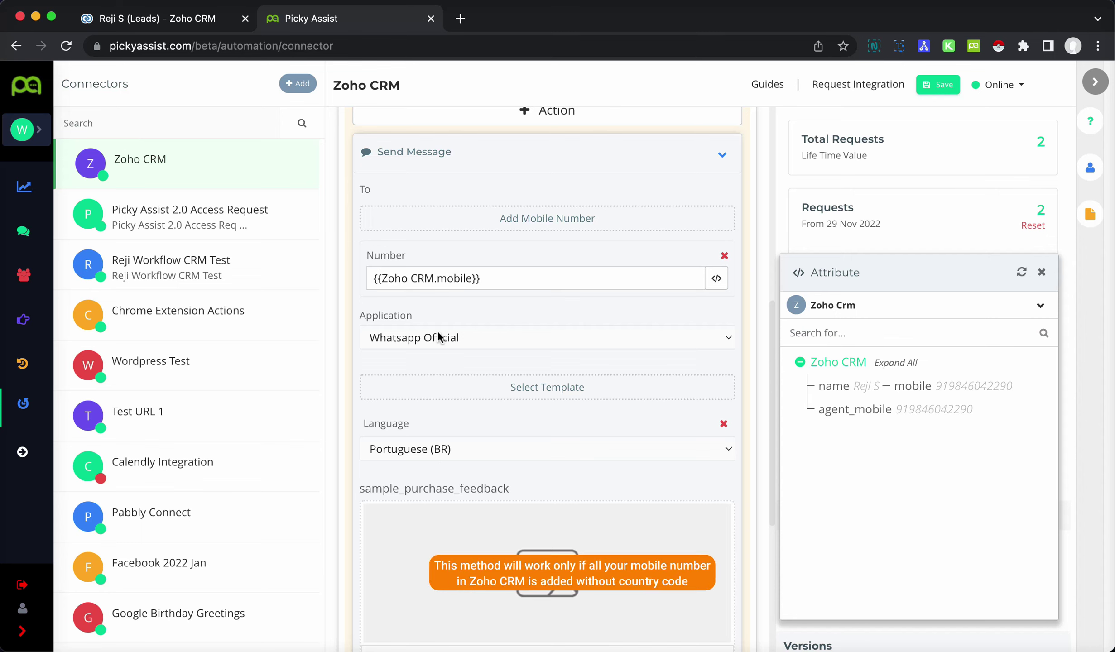
- Prefix the recipient number with country code 971, giving 971{{Zoho CRM.mobile}}
type("91")
key("BackSpace")
key("BackSpace")
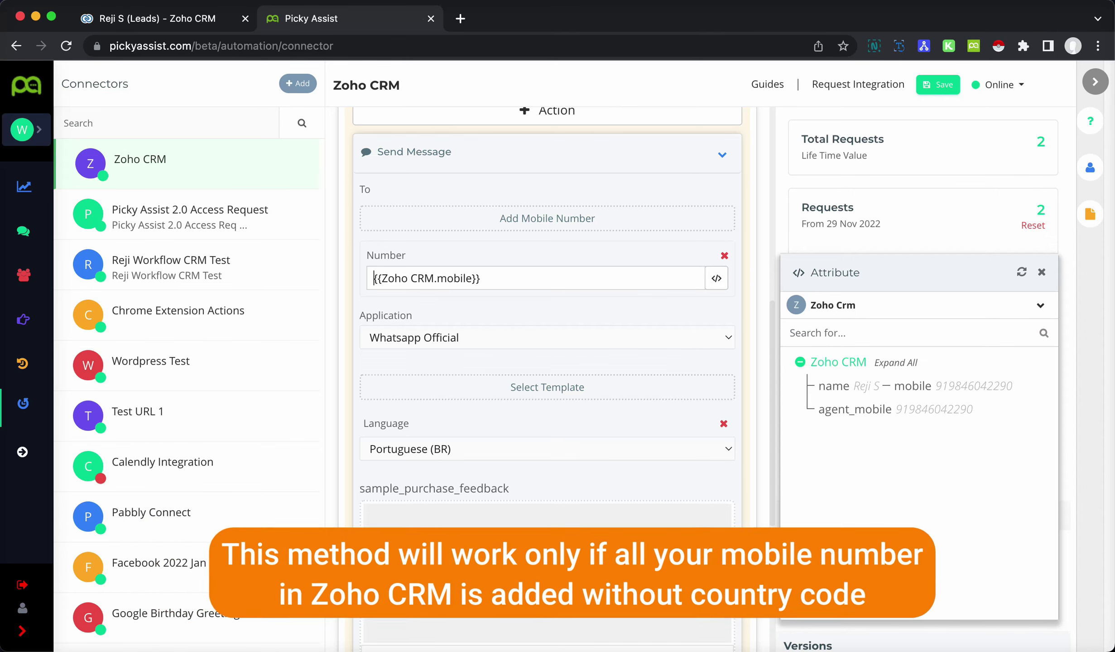
type("971")
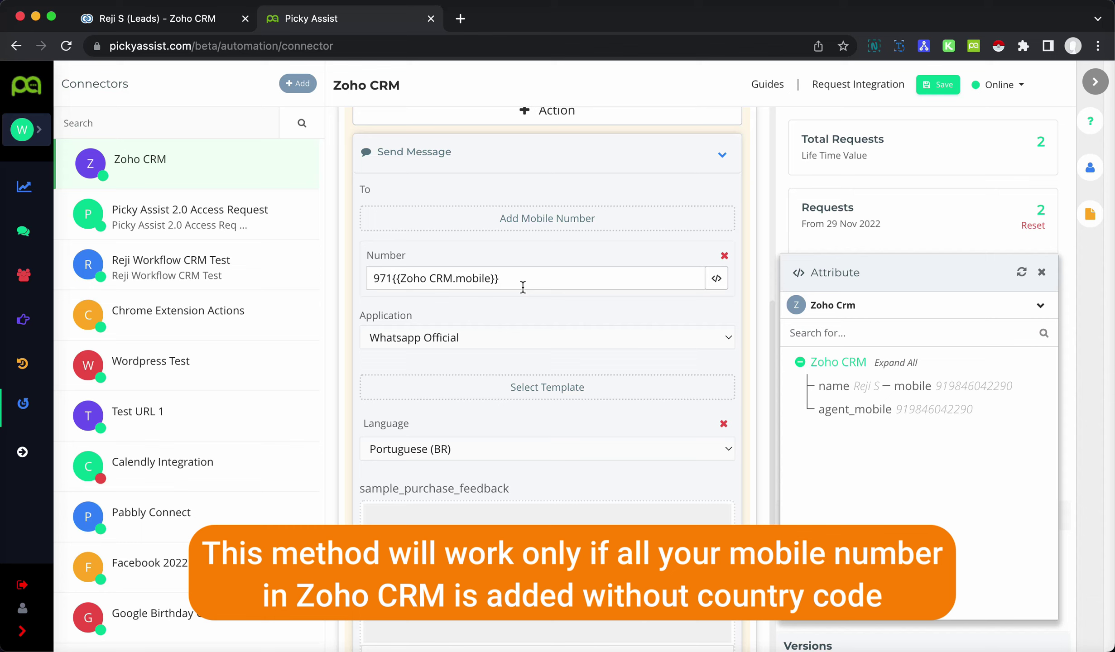
left_click_drag(529, 278, 371, 278)
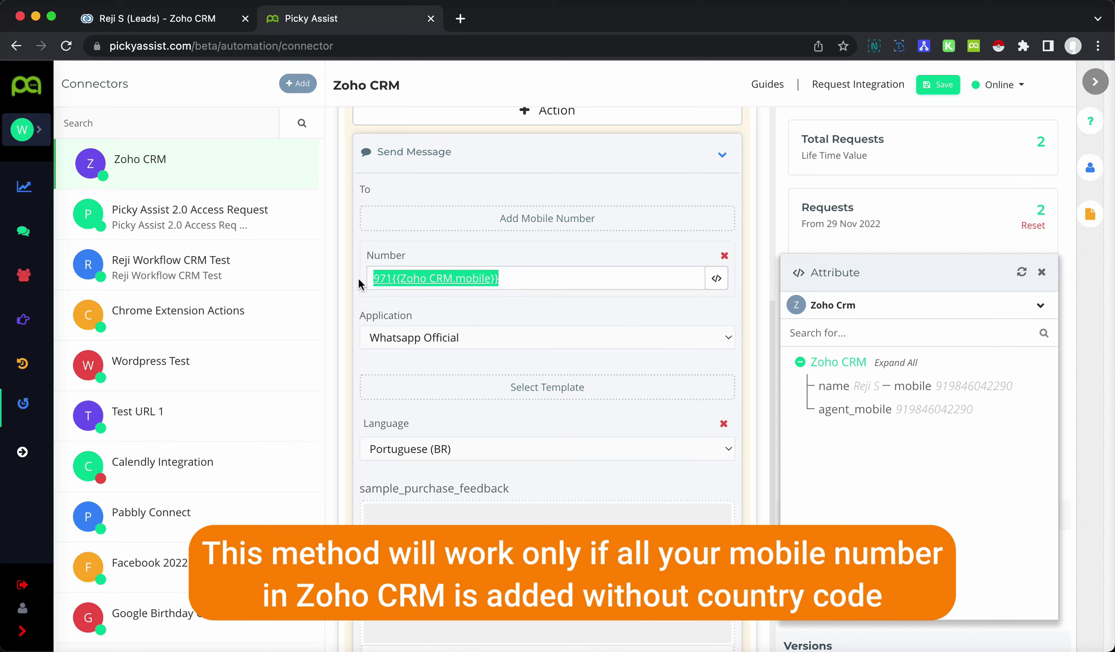
left_click(581, 275)
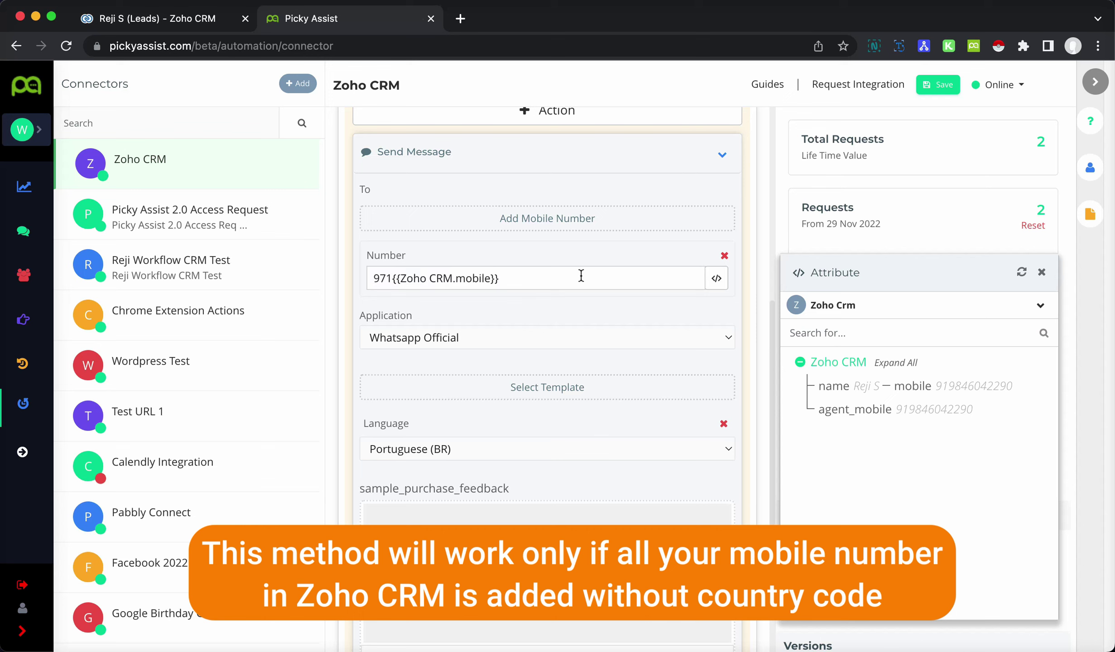